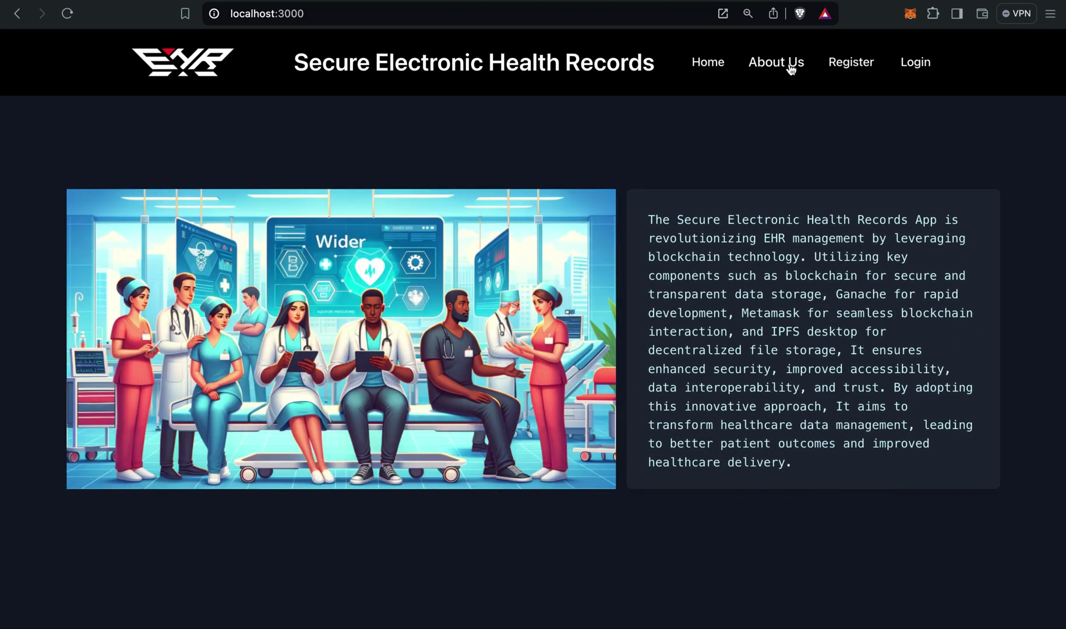
Look over the About Us page, return home, and go to the registration choices page.
click(792, 67)
scroll(729, 180, down, 10)
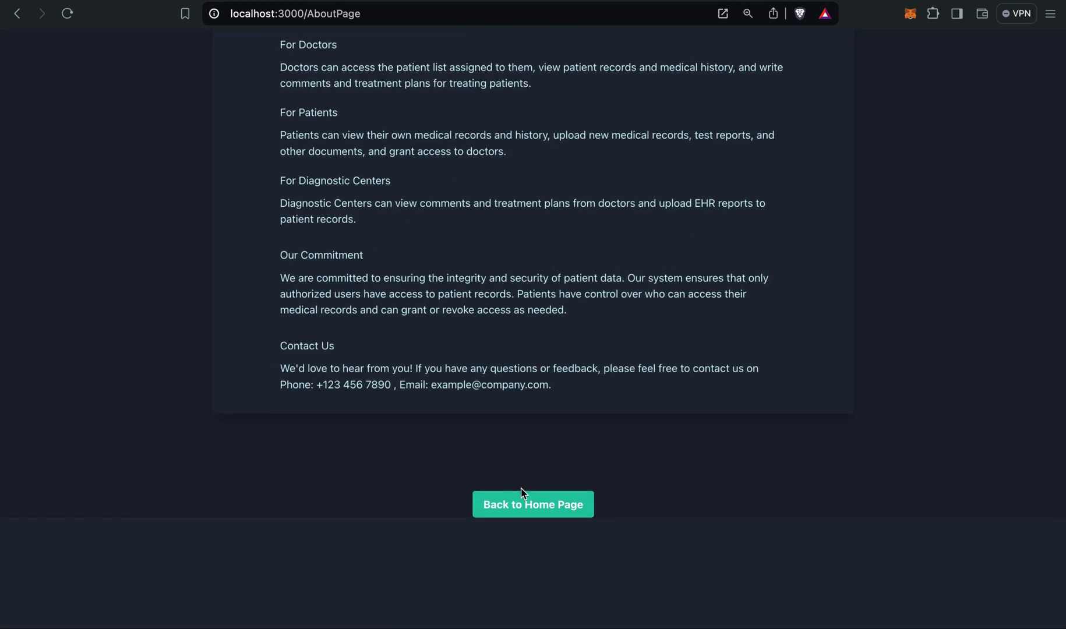
click(522, 502)
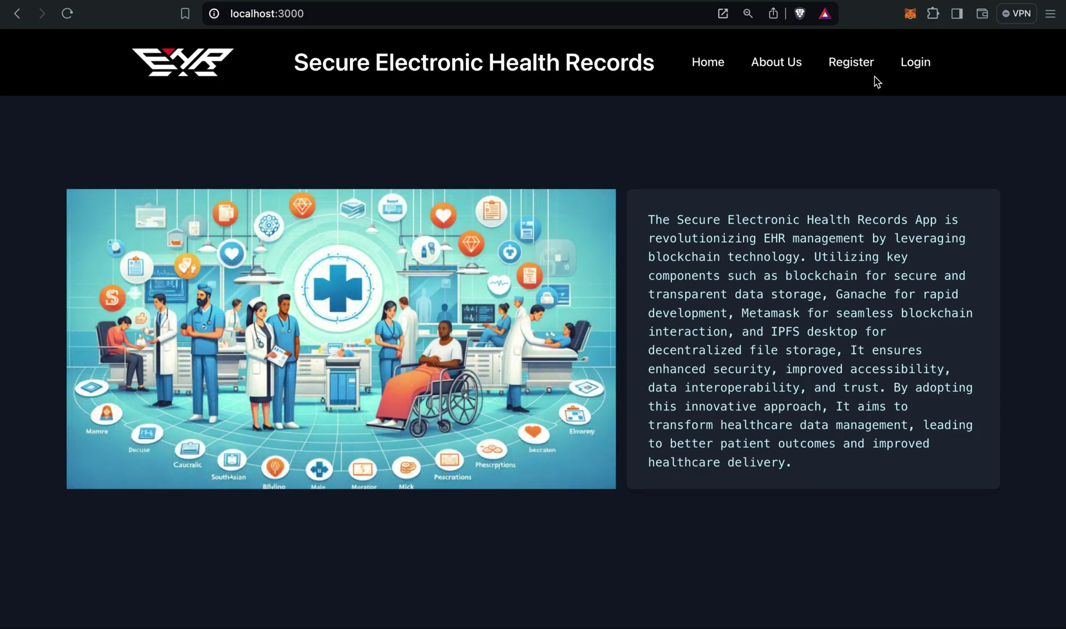
click(855, 72)
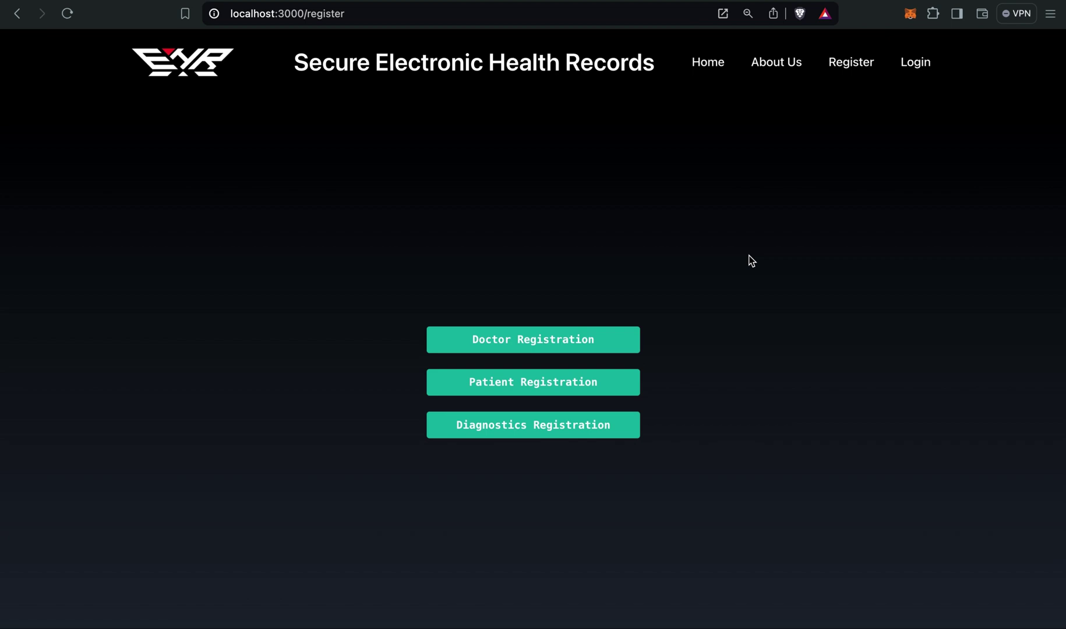
Open Doctor Registration and paste the doctor account's MetaMask wallet address into Wallet Public Address.
click(573, 335)
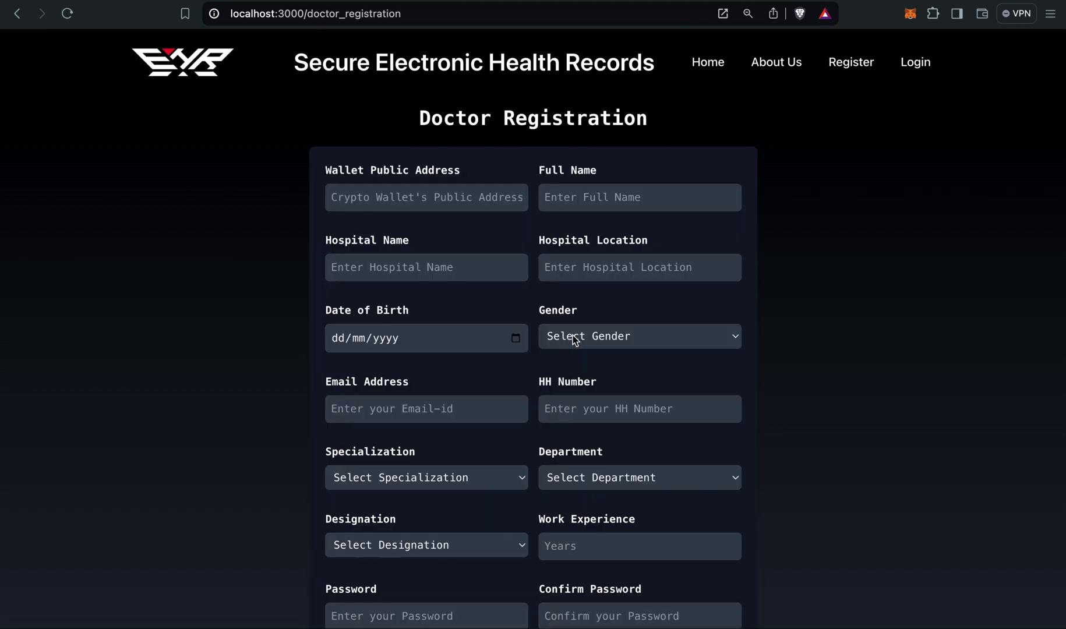
click(425, 196)
click(447, 158)
click(502, 196)
click(910, 13)
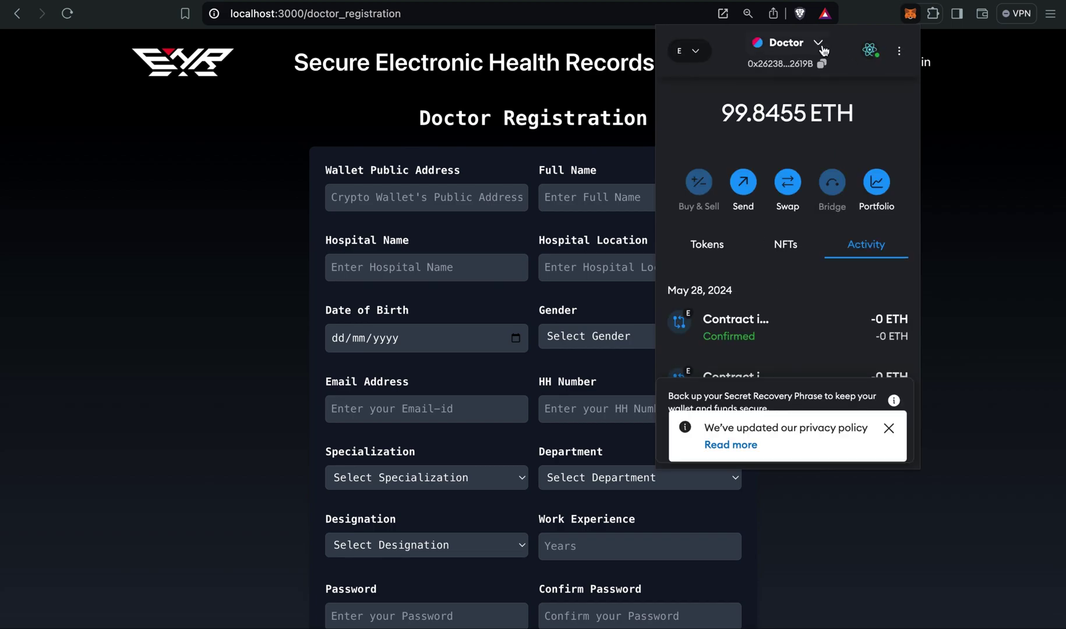
click(821, 62)
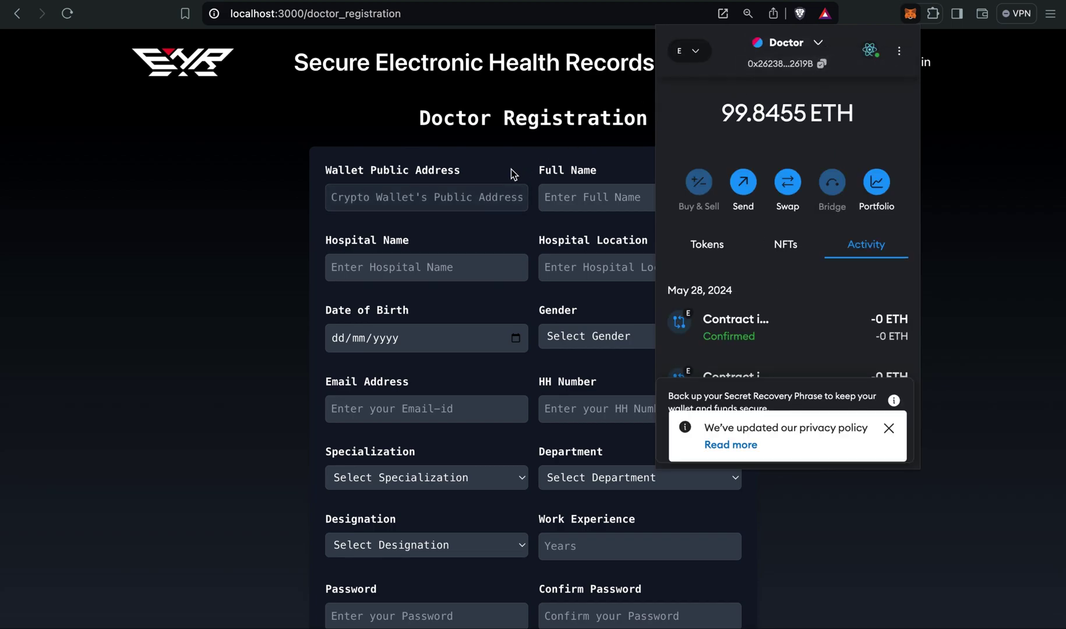
click(469, 196)
key(super+v)
Enter the doctor's full name, hospital Hinduja and location Mahim.
click(597, 205)
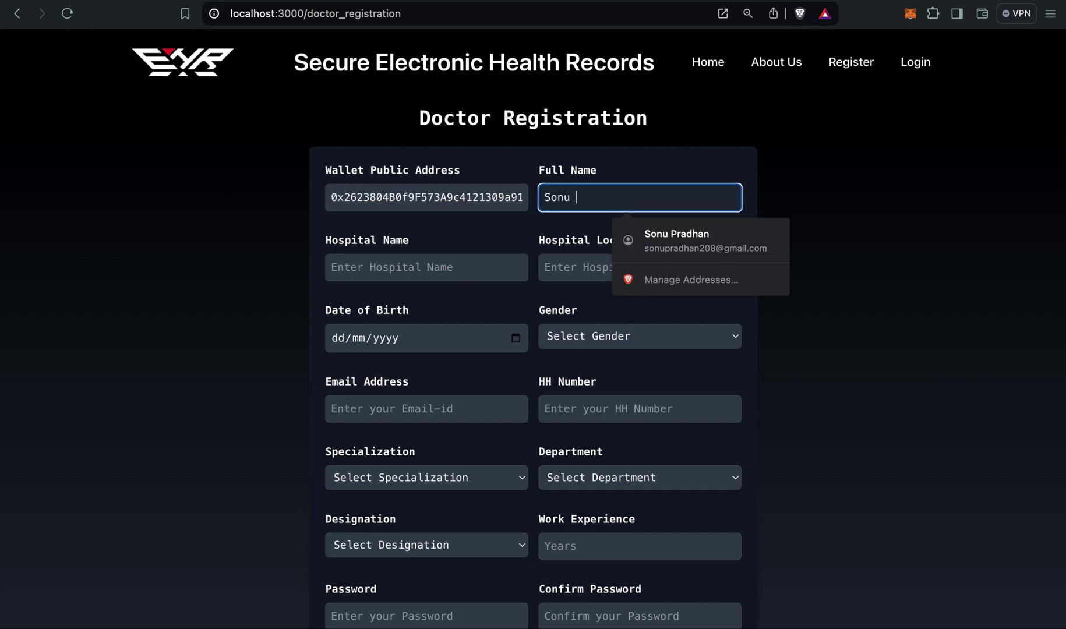
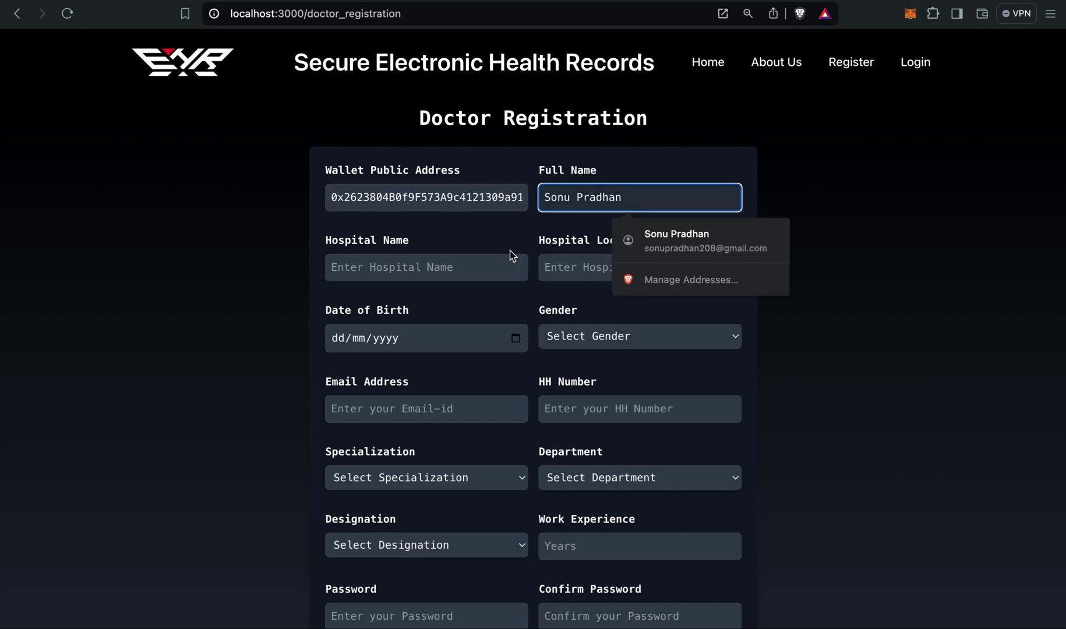
click(440, 259)
text(Hind)
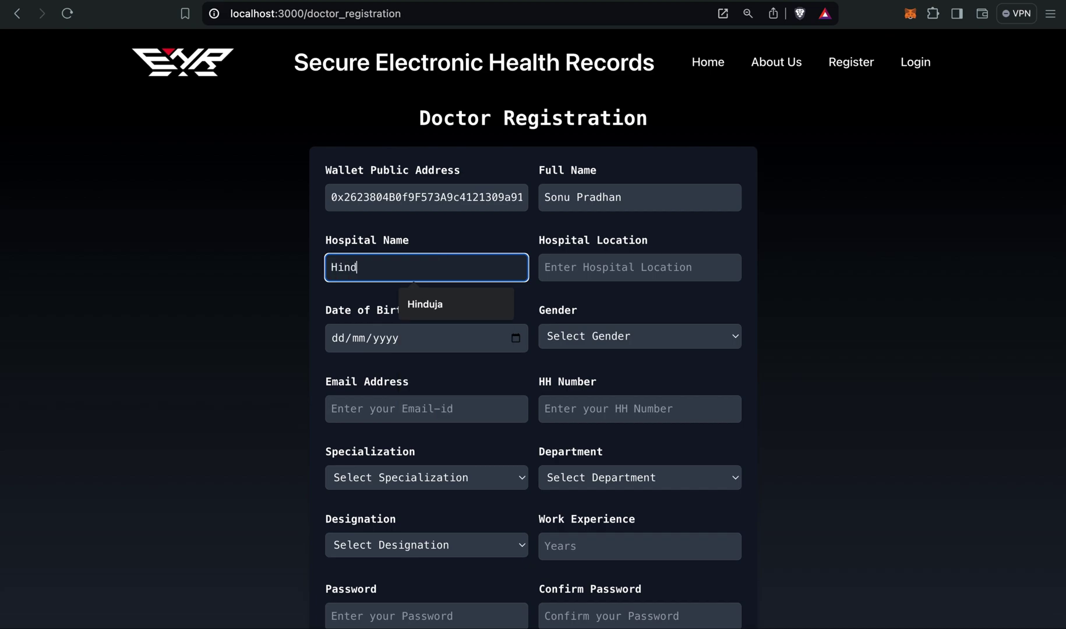
text(uja)
click(565, 263)
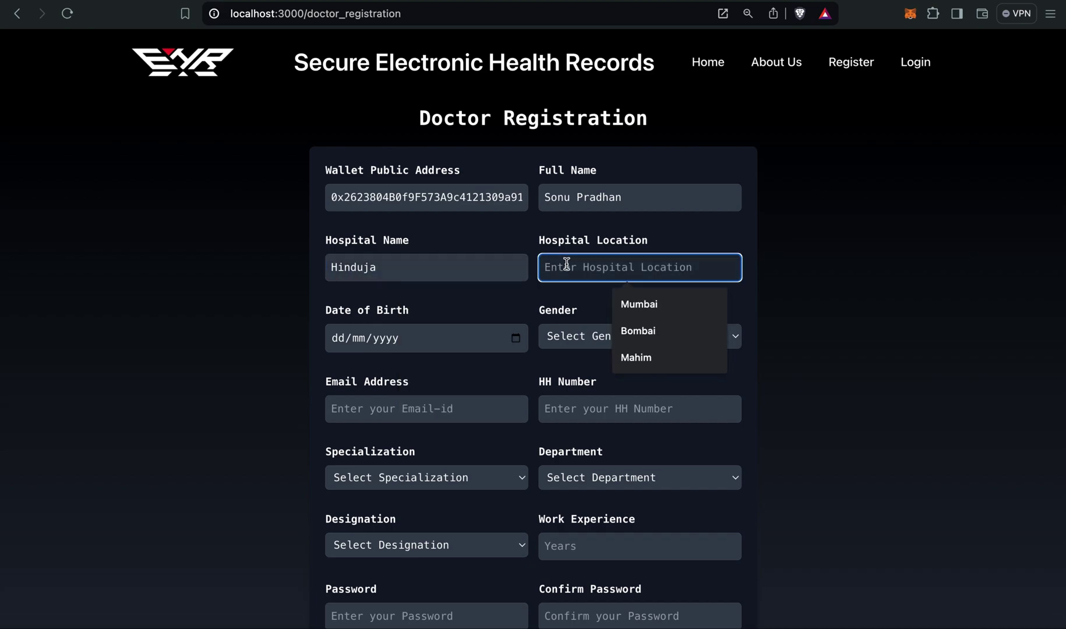
text(Mahim)
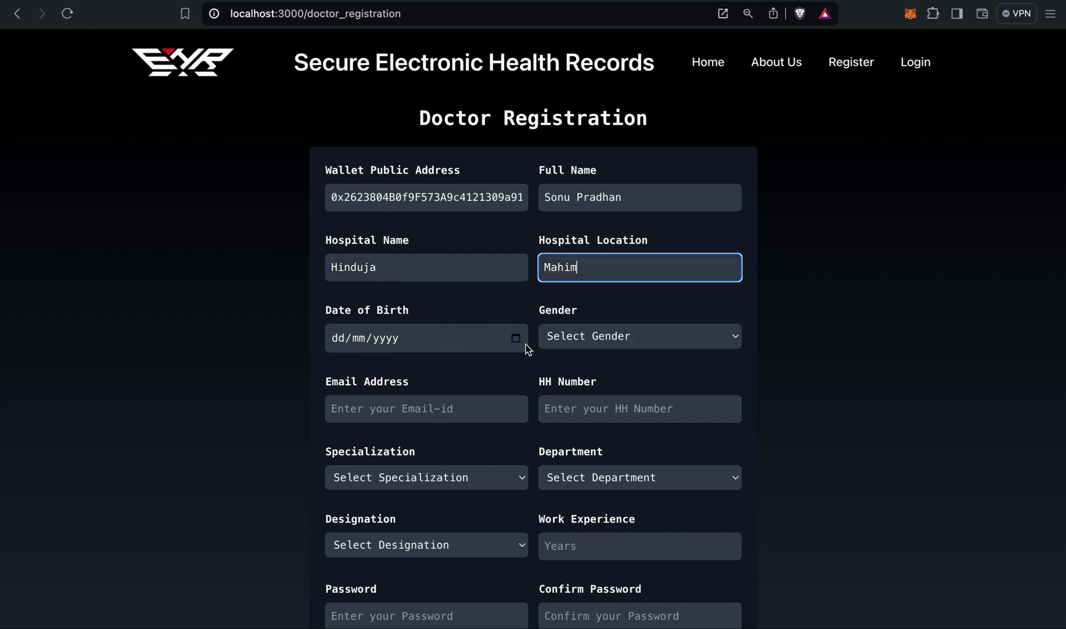
Set the date of birth to 14/09/2002 and gender to Male.
click(517, 340)
click(368, 368)
scroll(418, 415, up, 15)
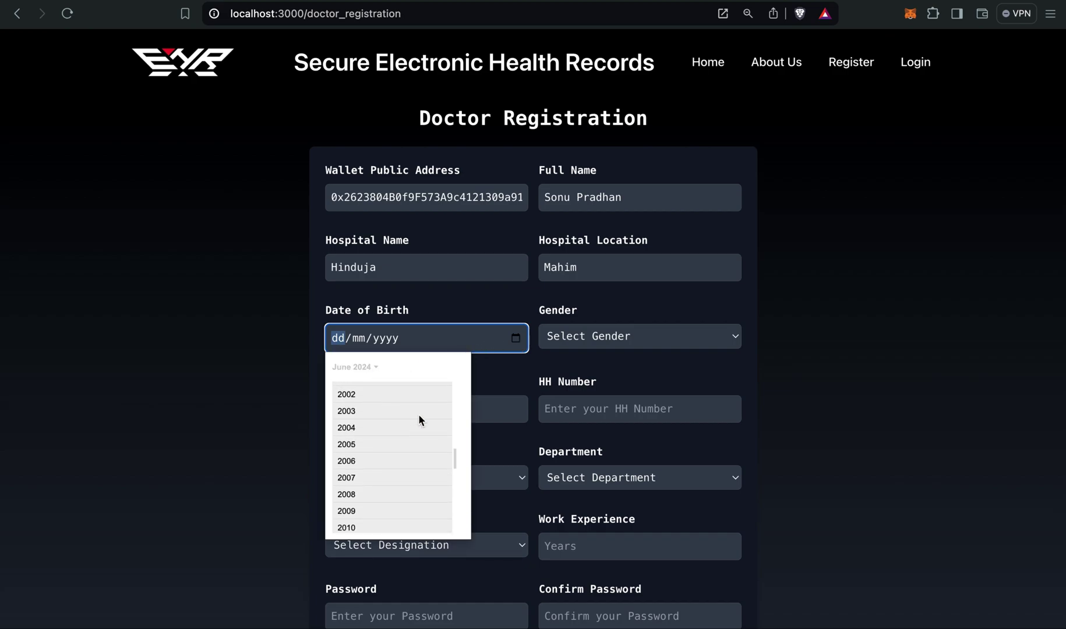
click(369, 417)
click(352, 449)
click(453, 429)
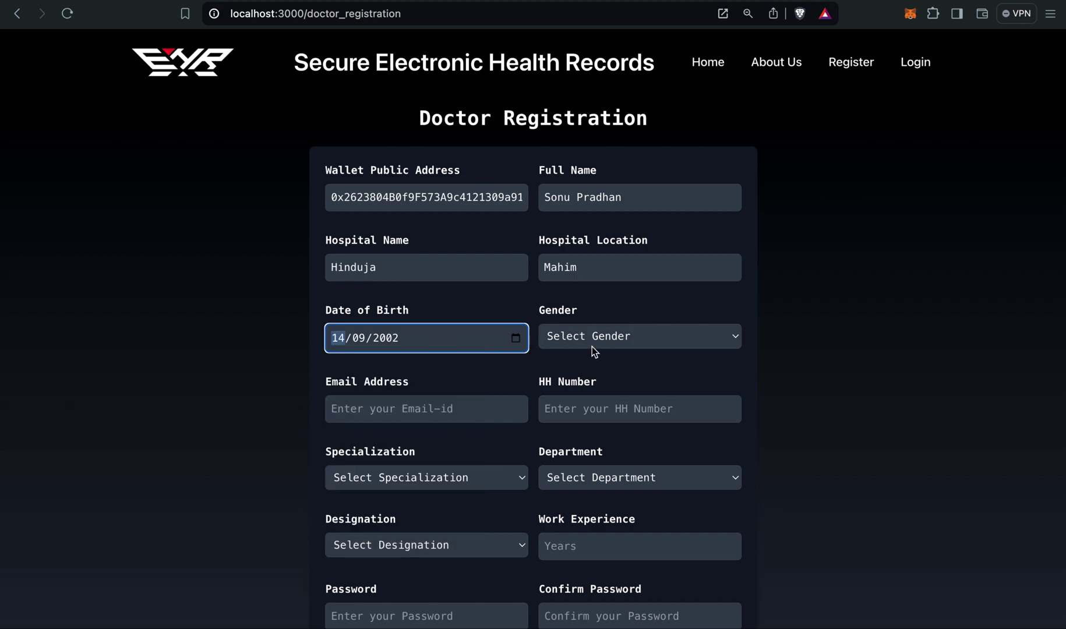
click(592, 347)
click(600, 353)
Fill in the doctor's saved e-mail address and start entering the HH Number.
click(472, 407)
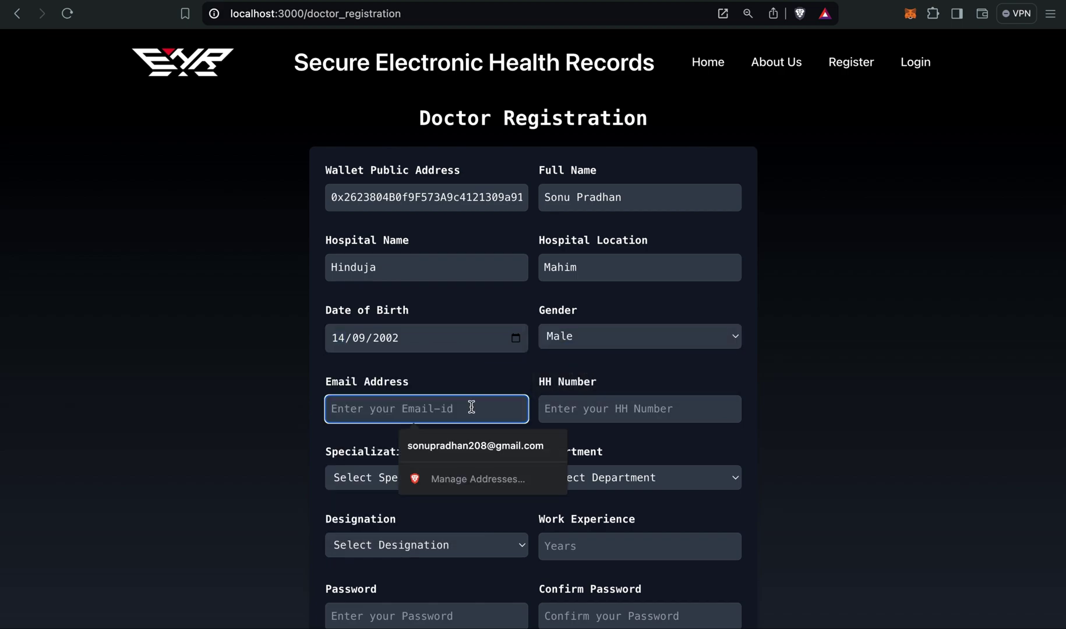
click(476, 445)
click(569, 412)
click(691, 376)
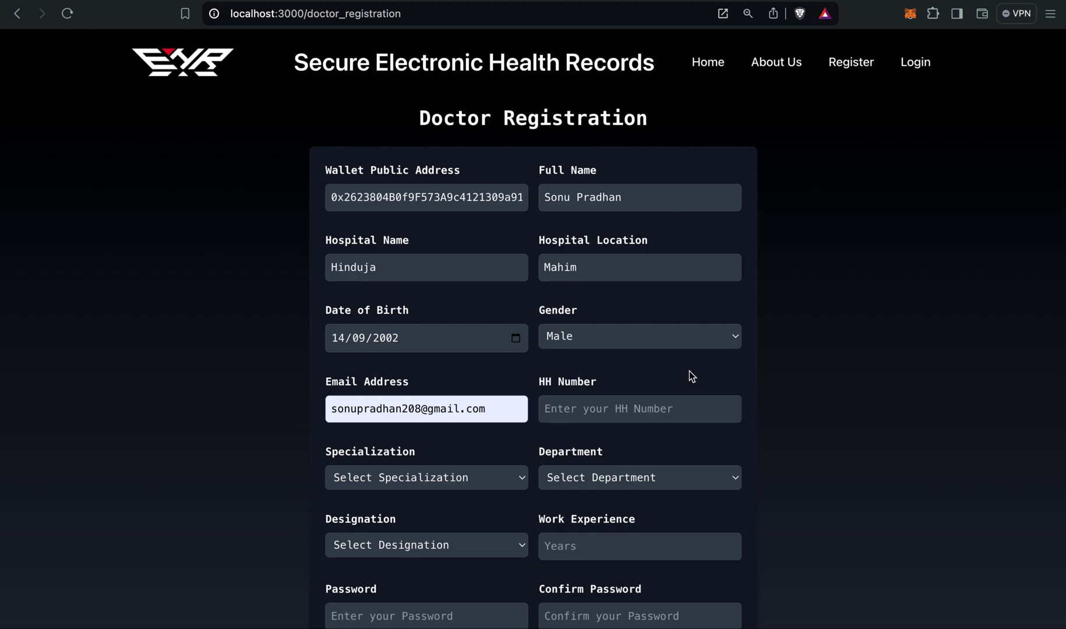
click(620, 401)
text(90)
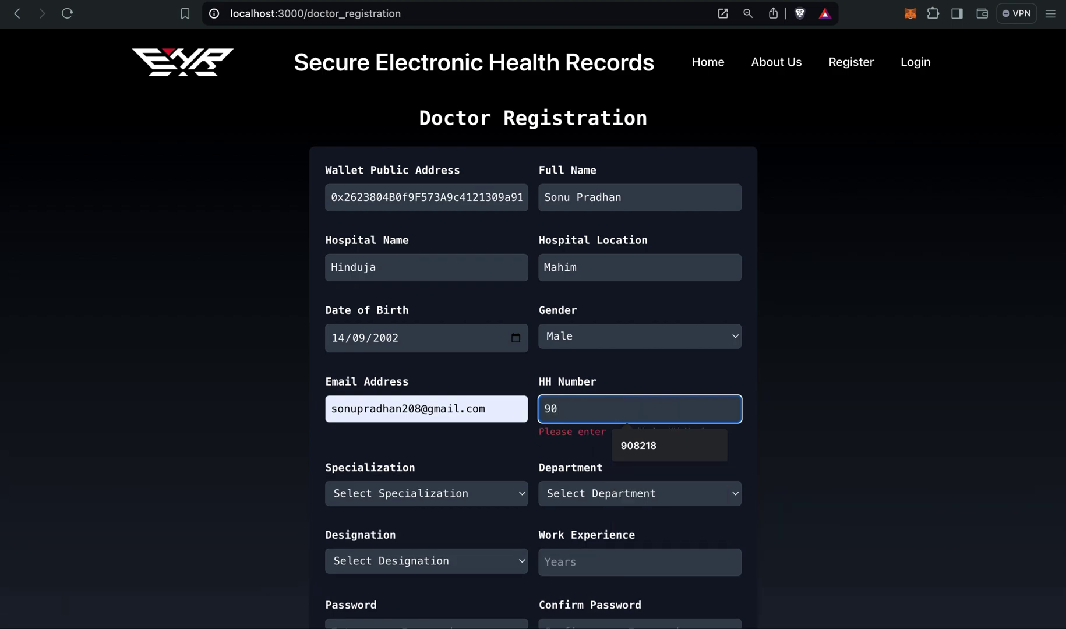
text(8218)
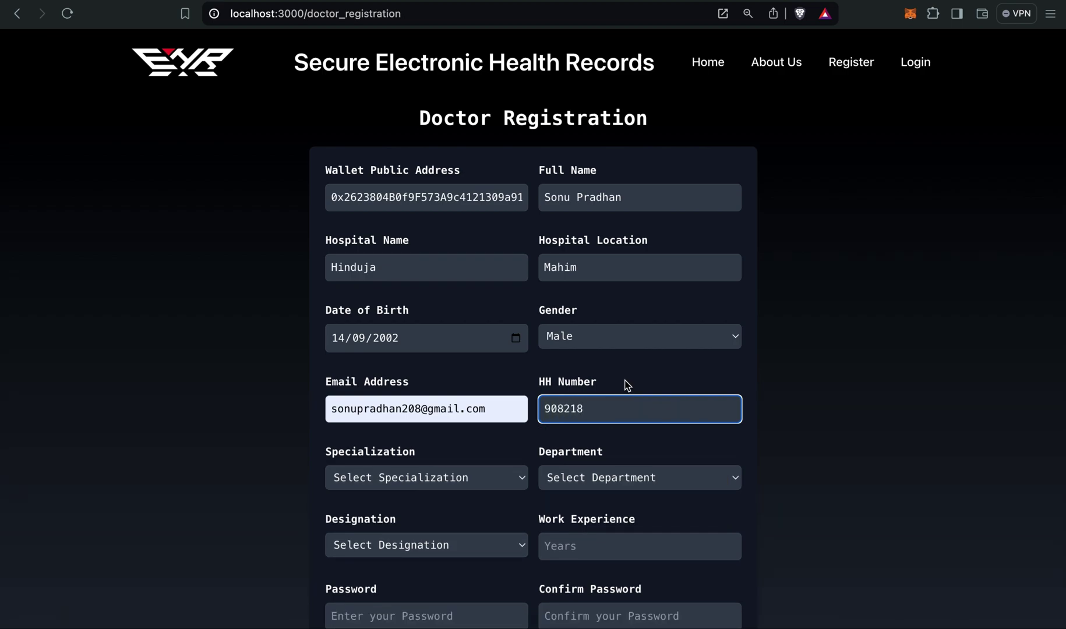
Choose specialization Dermatology, department Consultancy and designation Doctor.
click(629, 444)
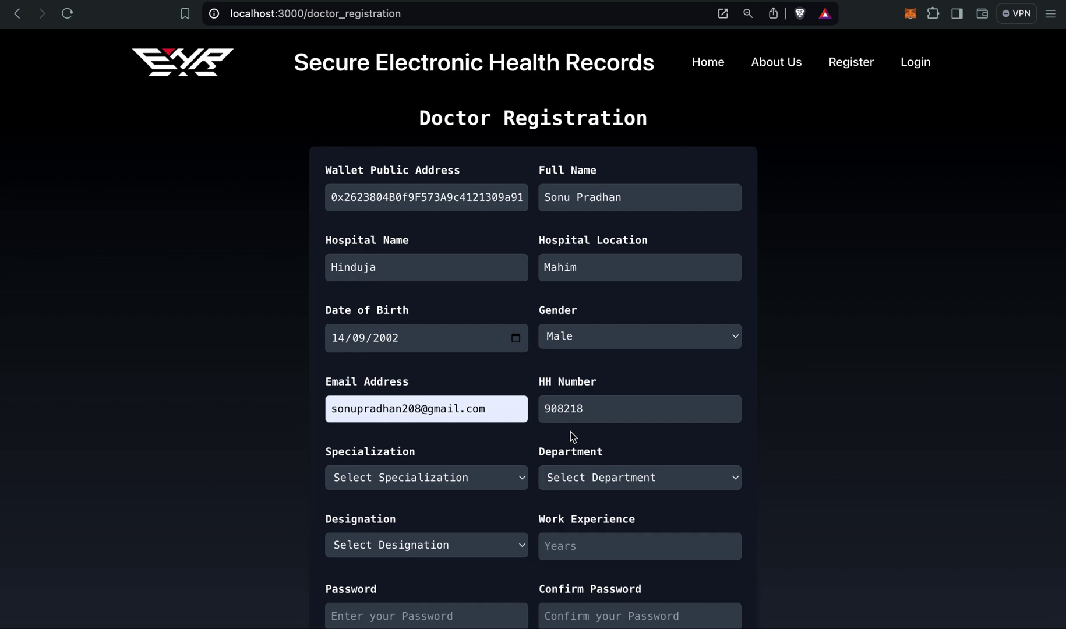
scroll(570, 432, down, 3)
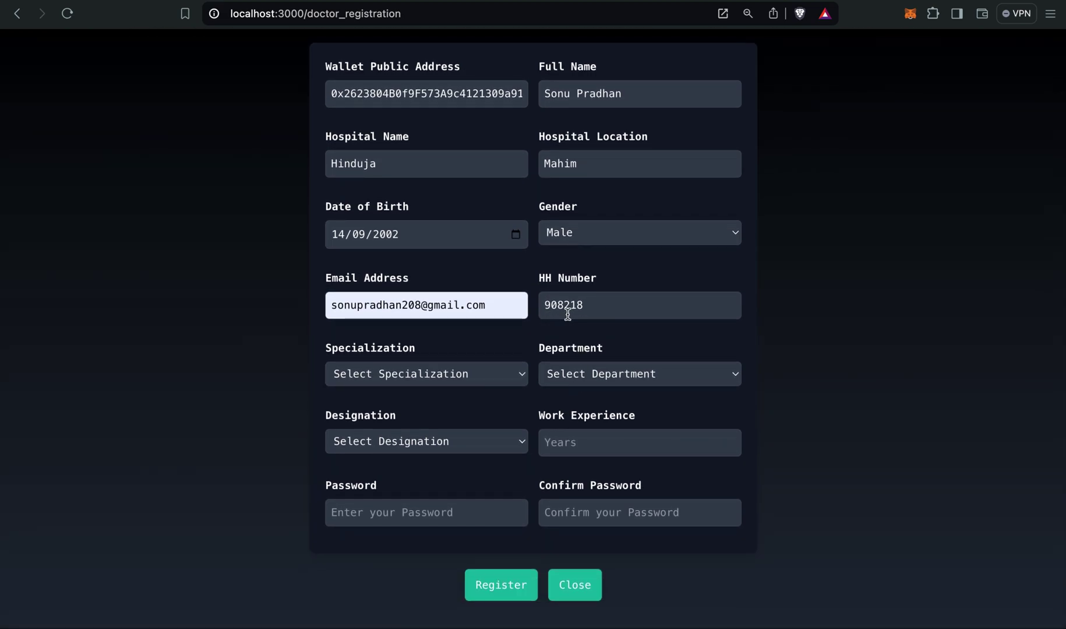
click(436, 376)
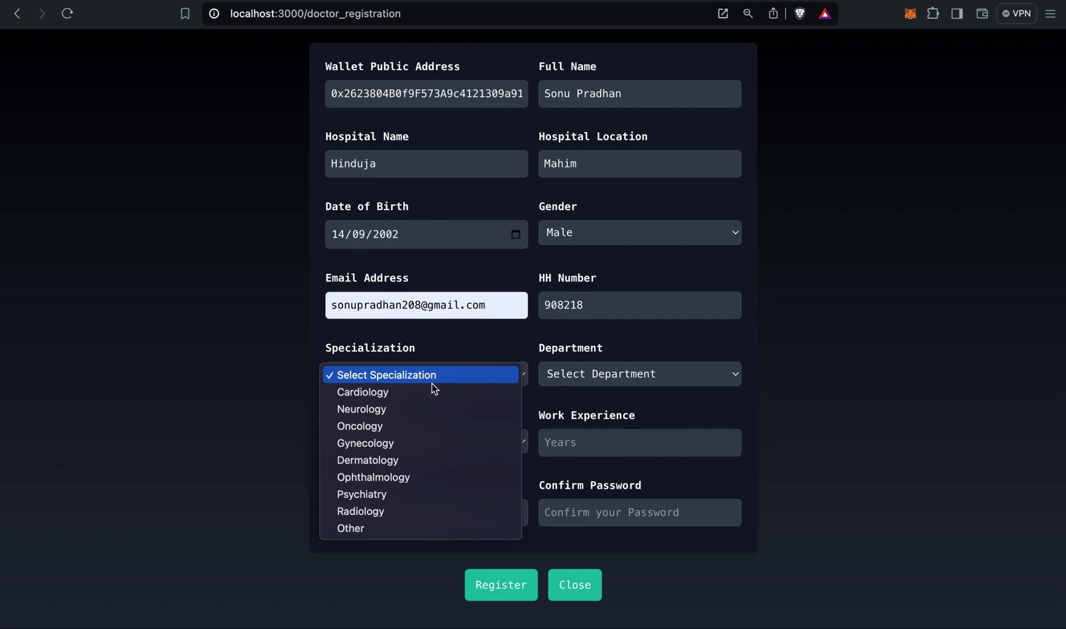
click(401, 454)
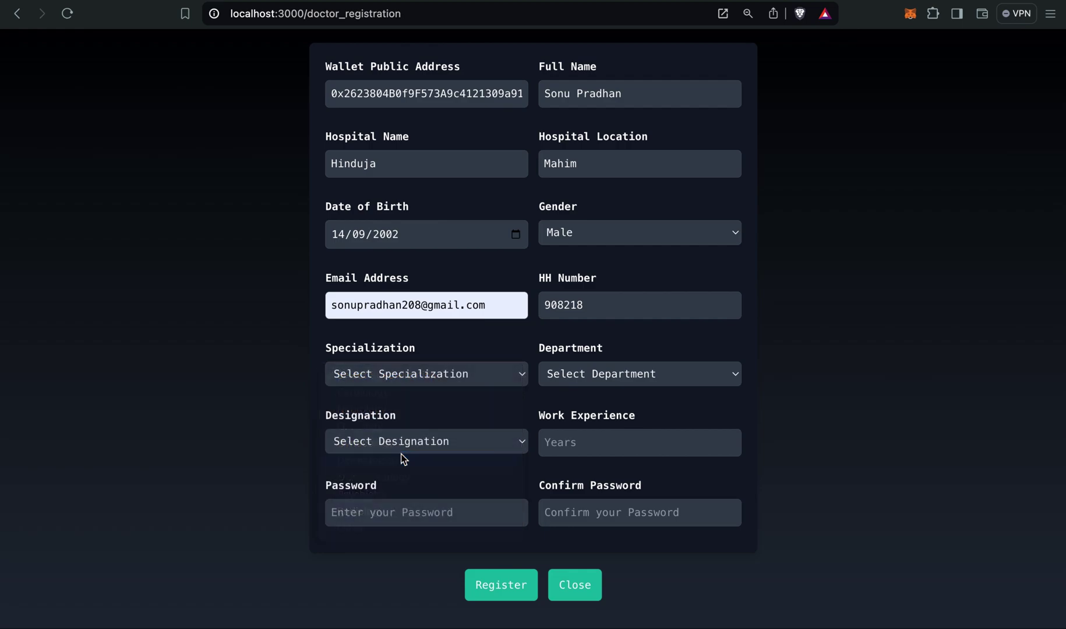
click(569, 380)
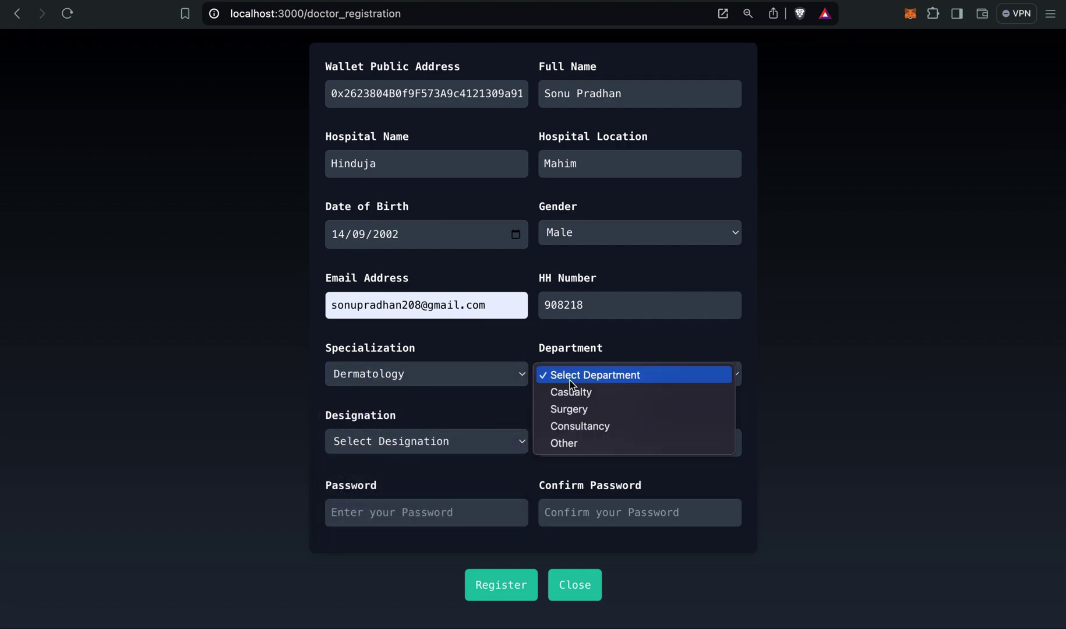
click(590, 425)
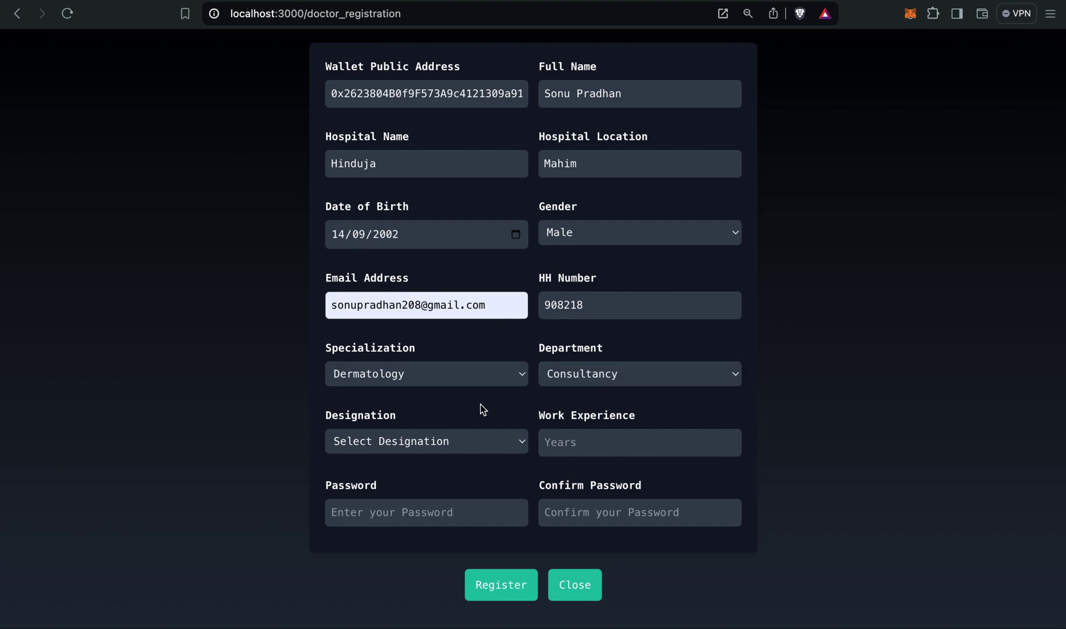
click(458, 441)
click(445, 467)
Enter 5 years' work experience, fill and confirm the password, and submit the registration.
click(573, 443)
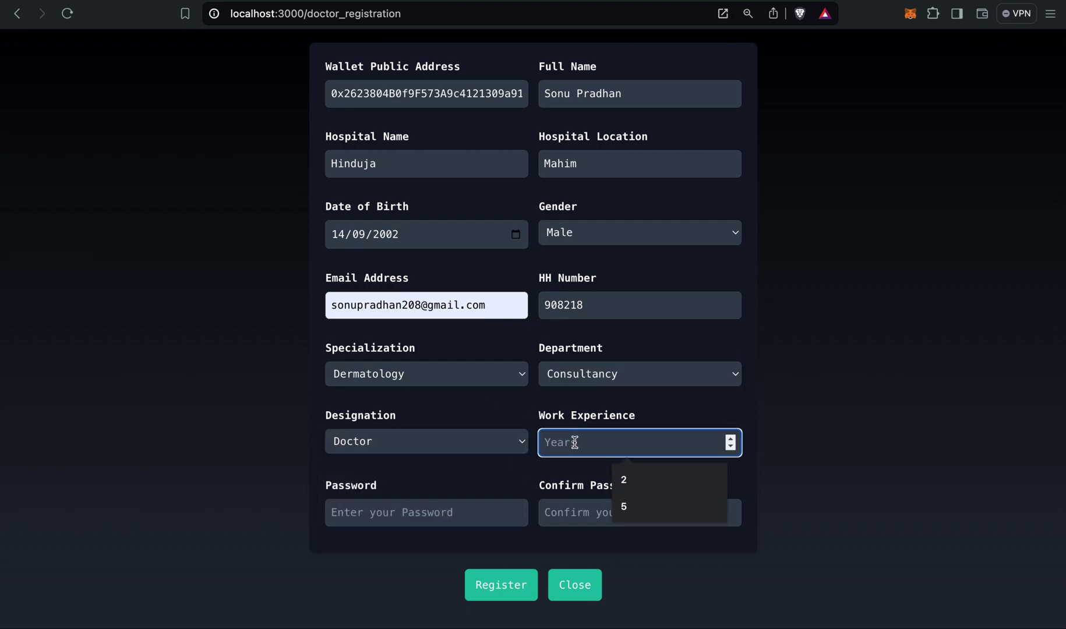
text(5)
click(419, 524)
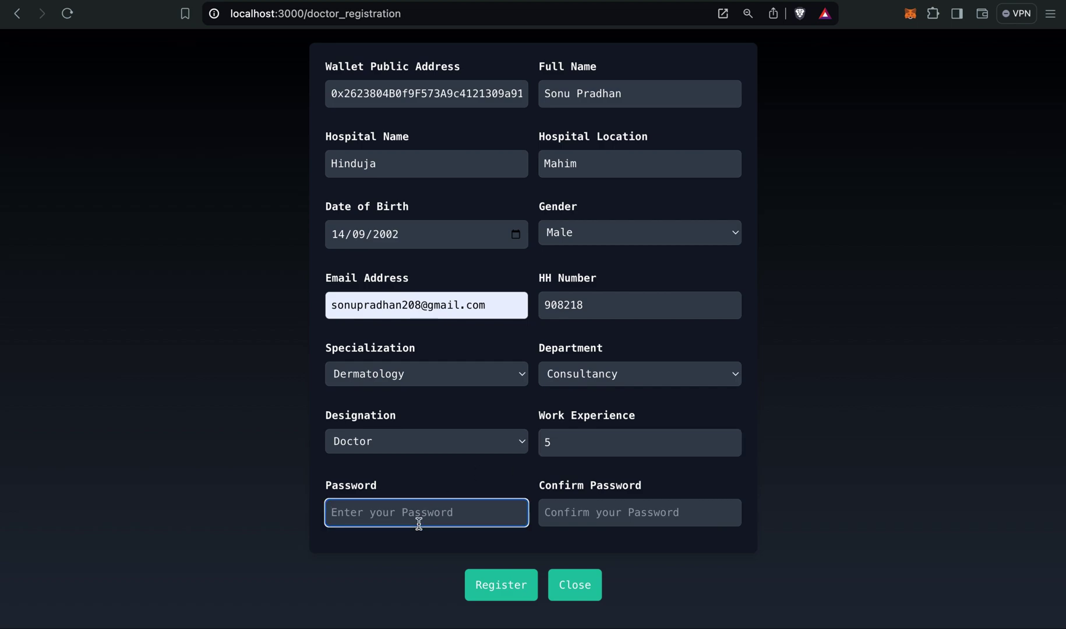
text(12345678)
click(554, 513)
text(12345678)
click(510, 574)
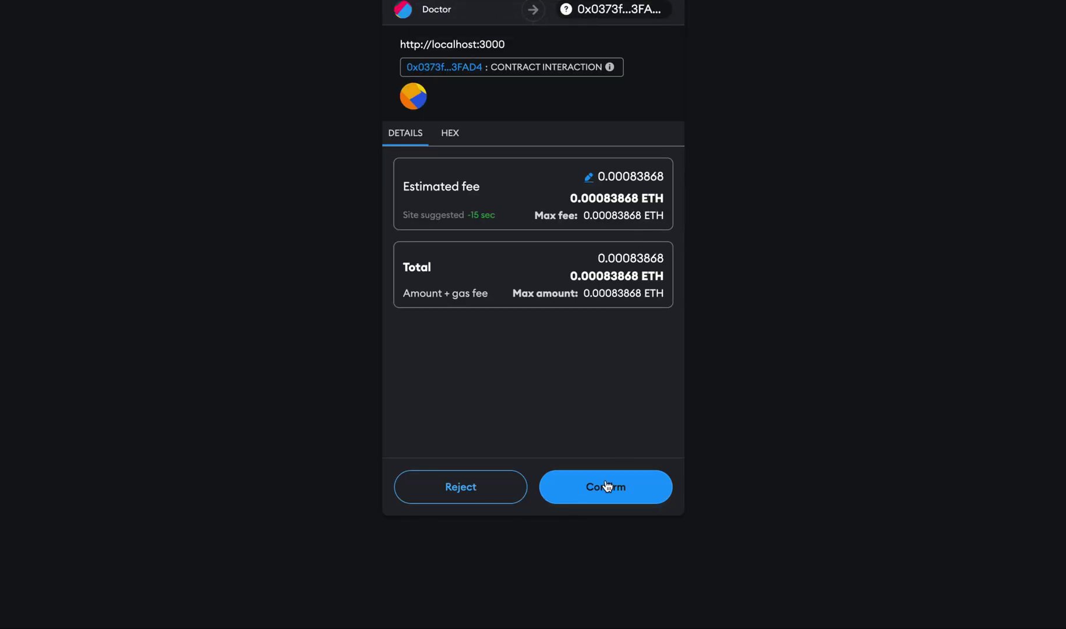
Confirm the doctor registration transaction in MetaMask.
click(607, 486)
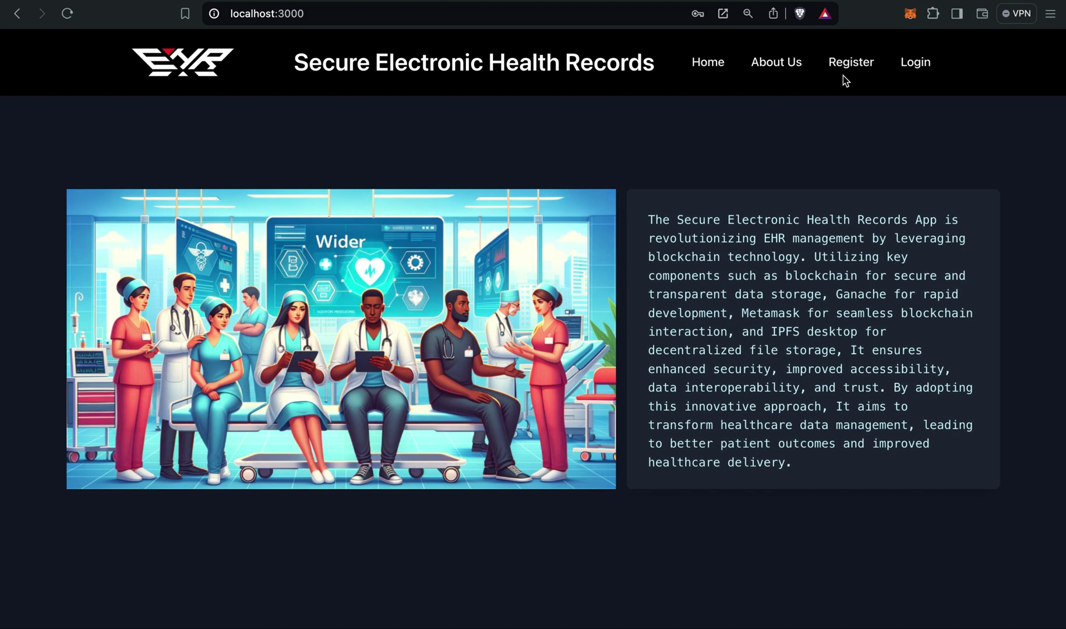
Open the Patient Registration form from the registration choices.
click(844, 71)
click(563, 384)
click(398, 256)
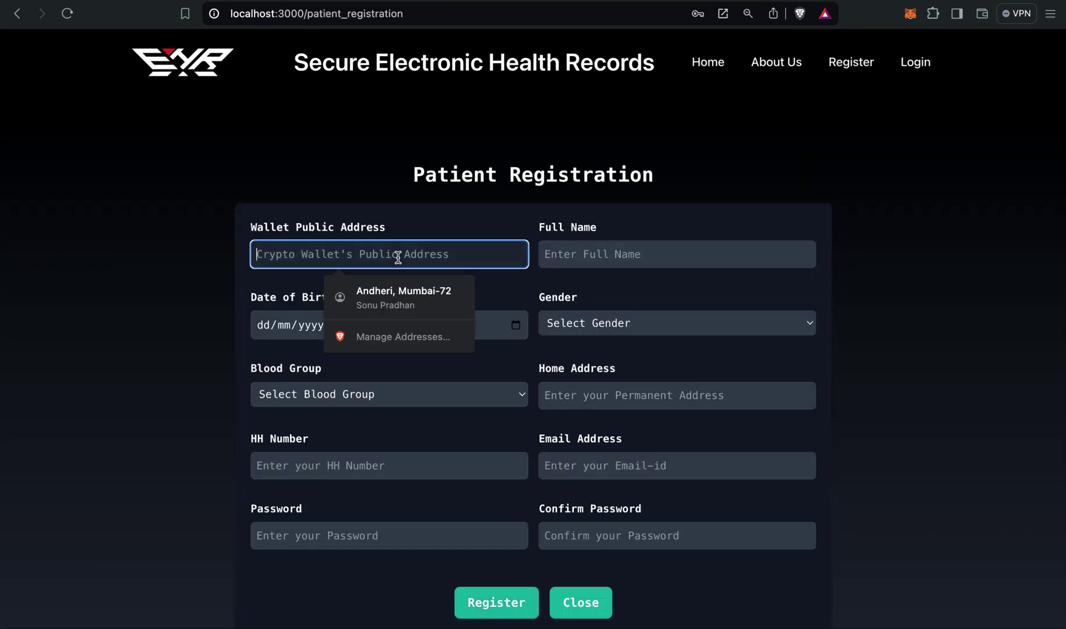
Switch MetaMask to the Patient account and paste its address into Wallet Public Address.
click(910, 14)
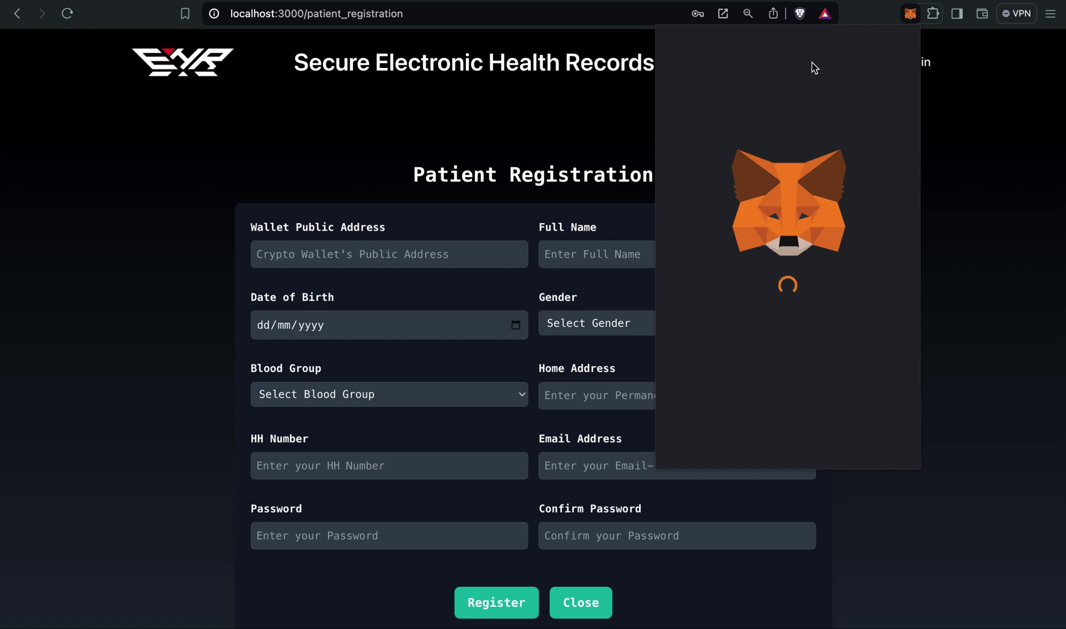
click(910, 13)
click(910, 13)
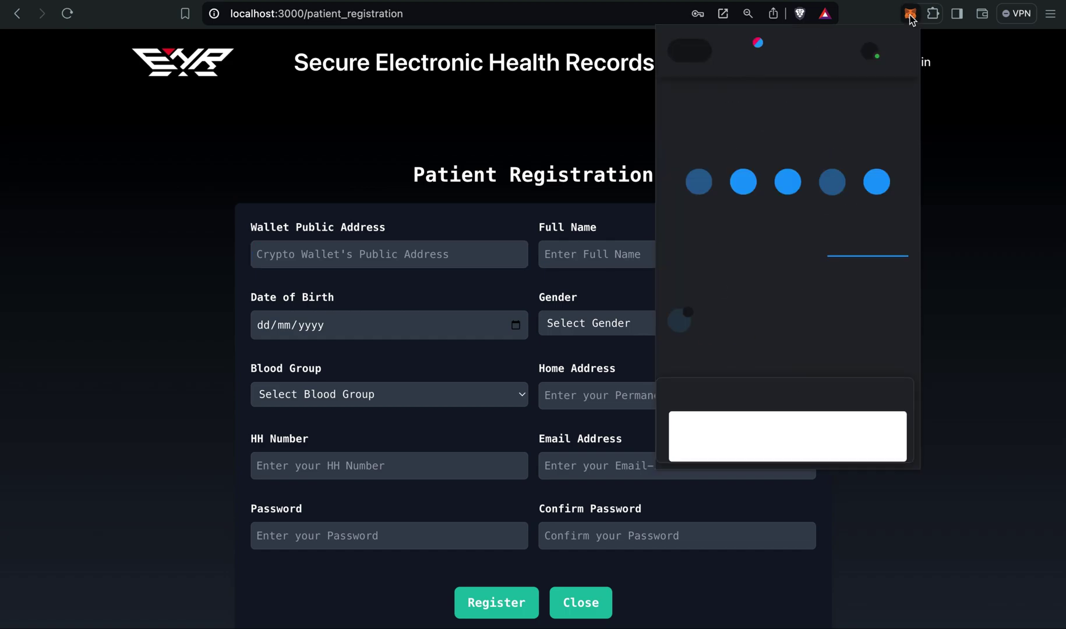
click(826, 40)
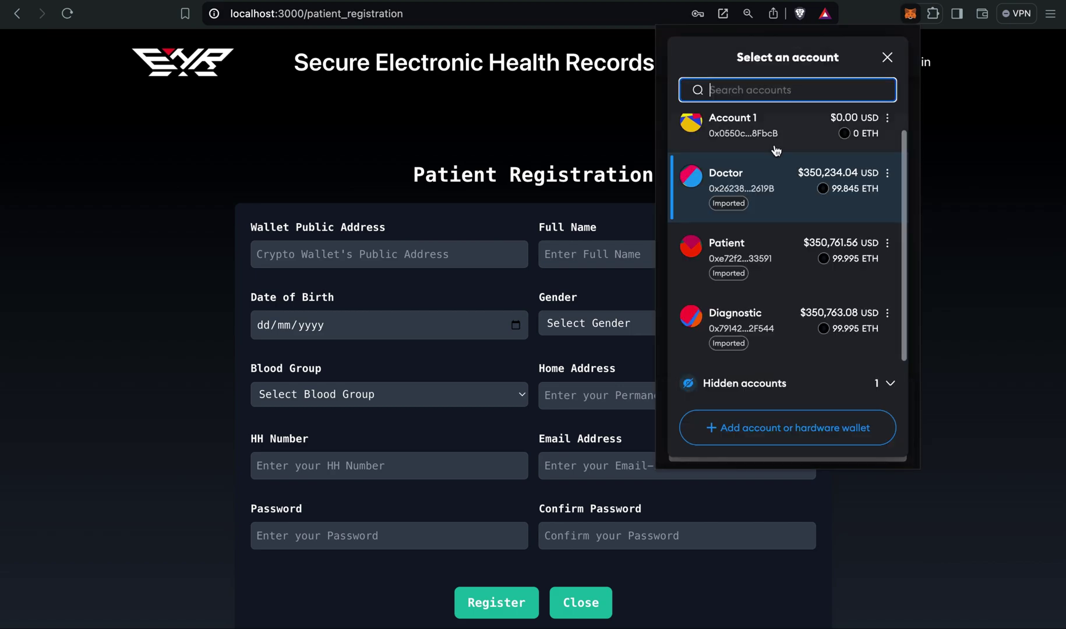
click(753, 256)
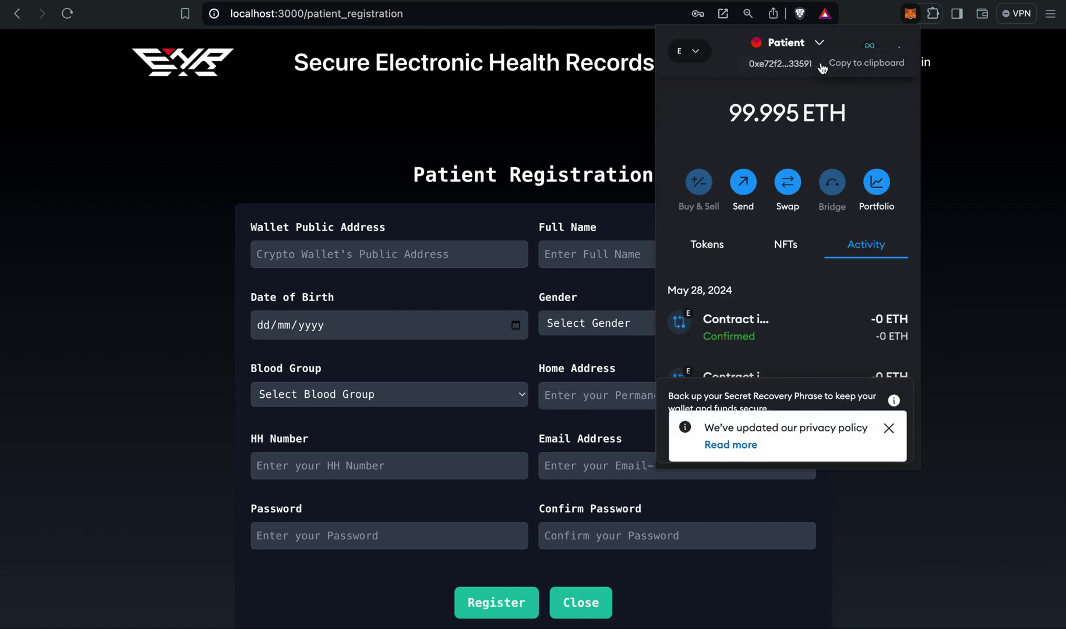
click(821, 68)
click(411, 245)
key(ctrl+v)
Enter the patient's full name and birth date 04/12/2008.
click(576, 253)
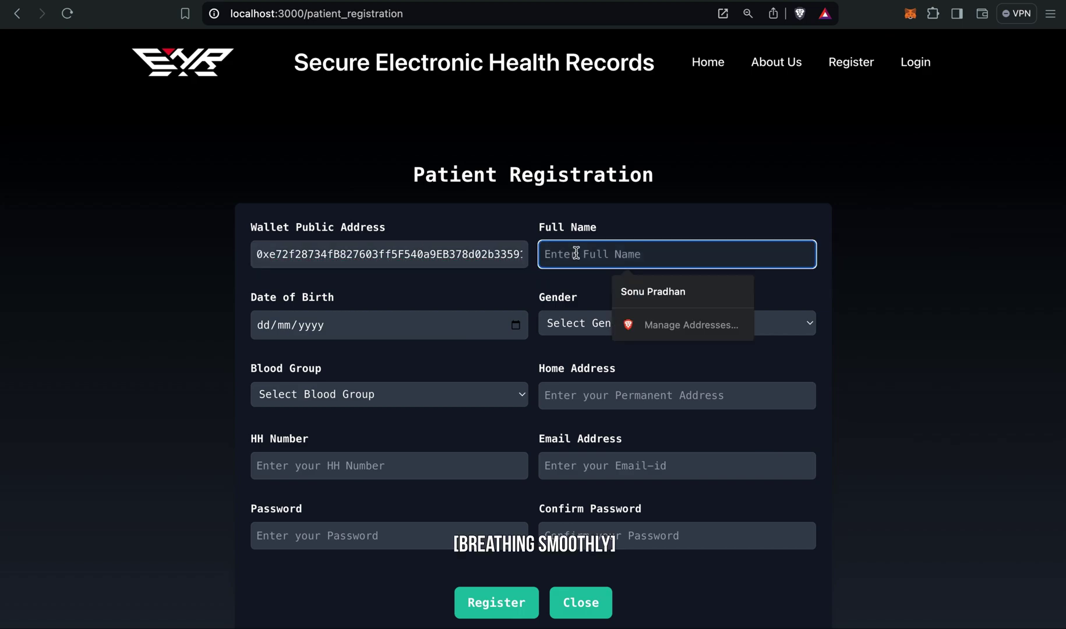
key(Escape)
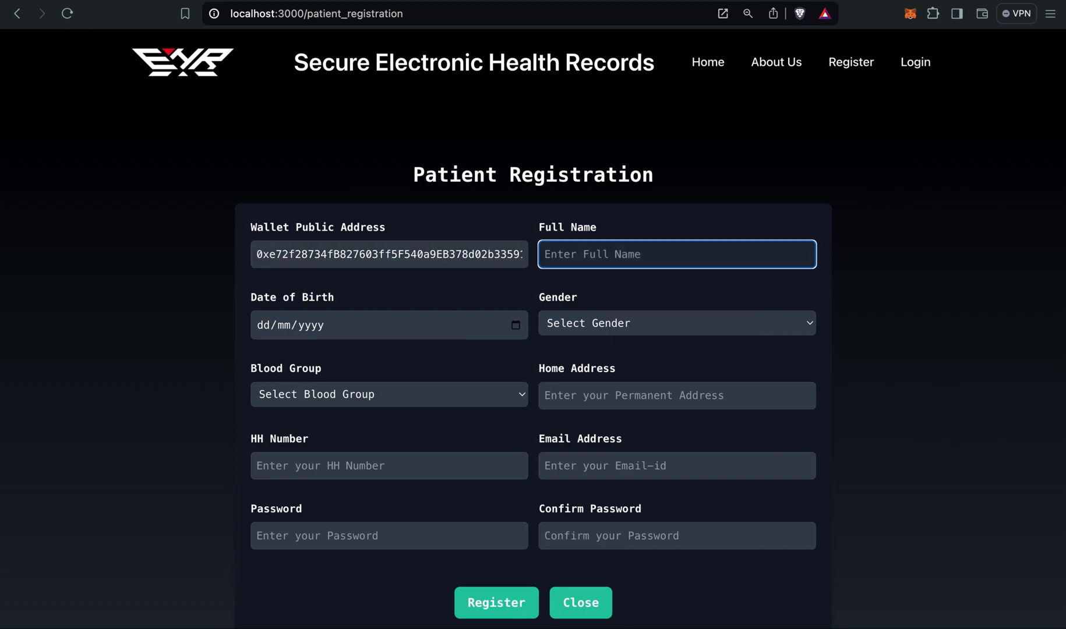
click(509, 291)
click(366, 338)
key(ctrl+v)
Choose gender Male and blood group A+, then fill in the home address and HH Number.
click(587, 322)
click(585, 339)
click(417, 394)
click(347, 412)
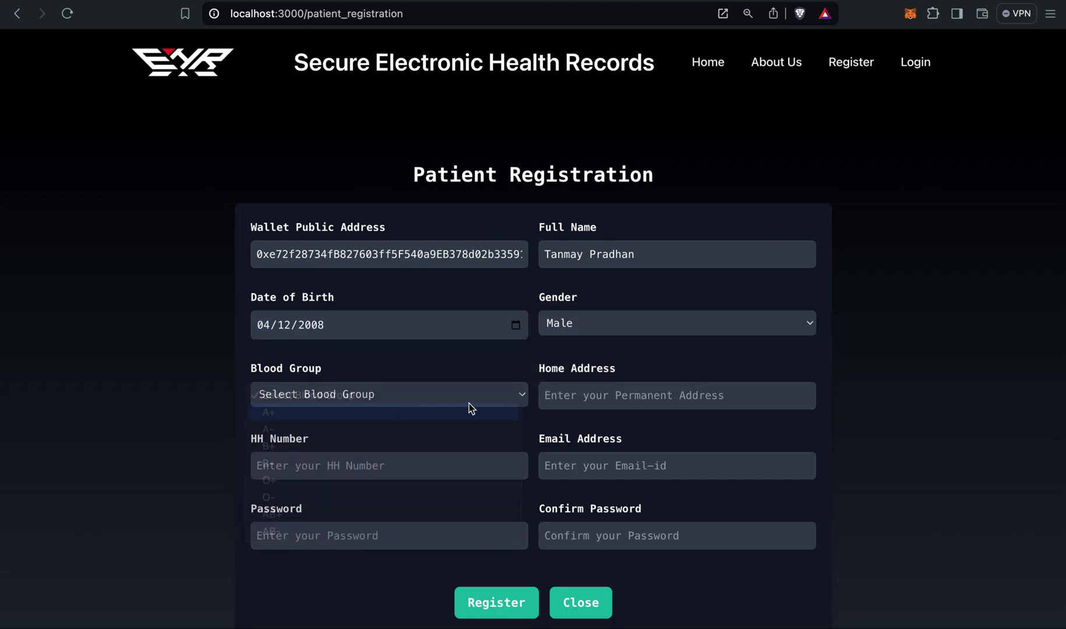
click(625, 400)
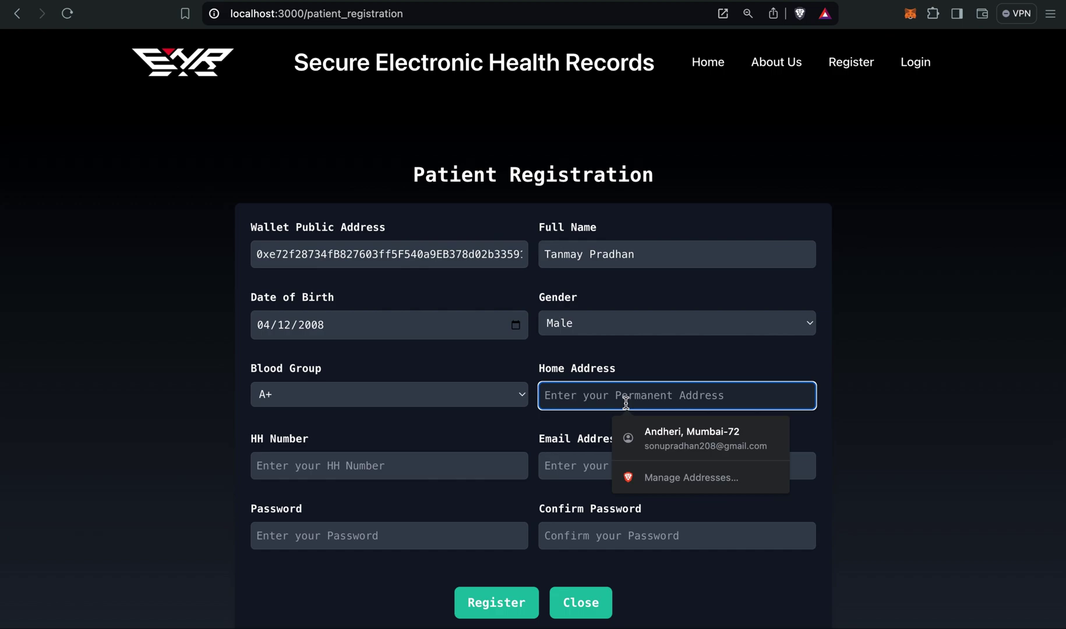
text(Mumbai)
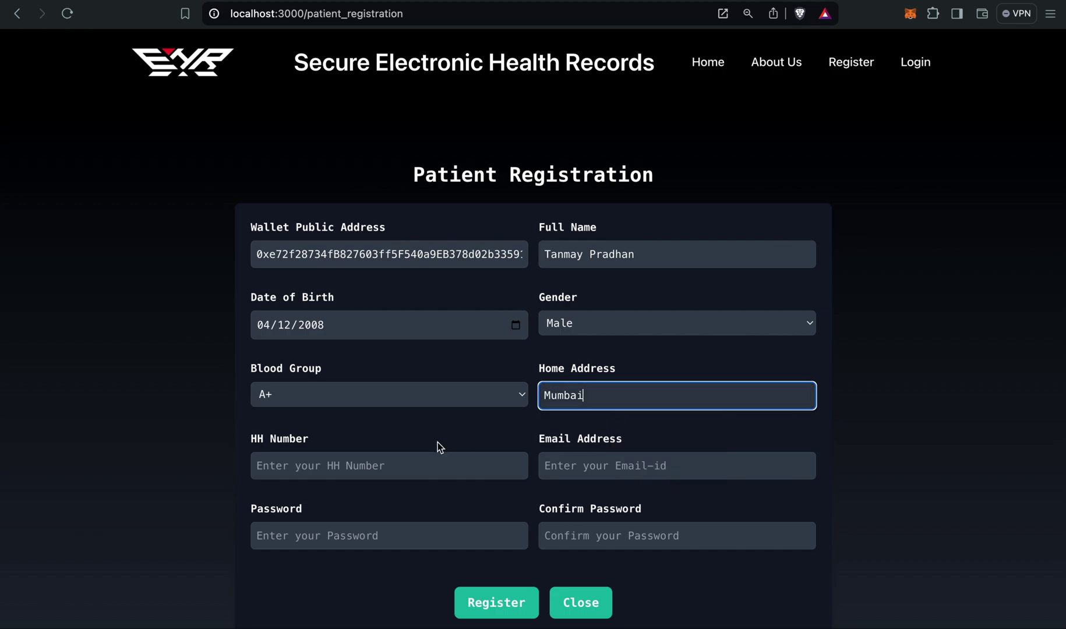
click(368, 464)
text(95)
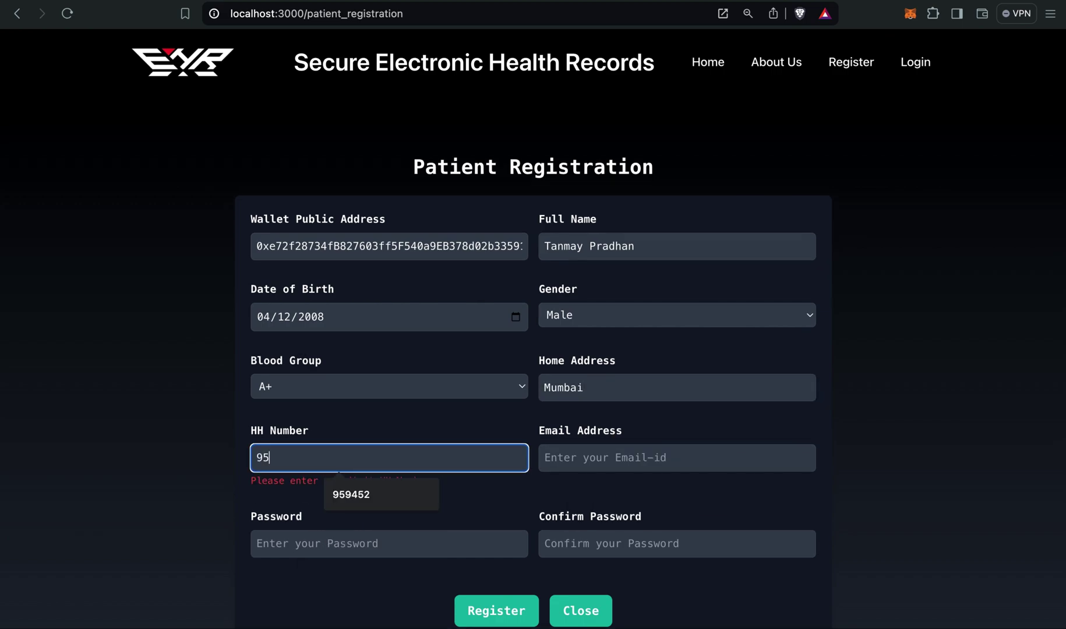
text(9452)
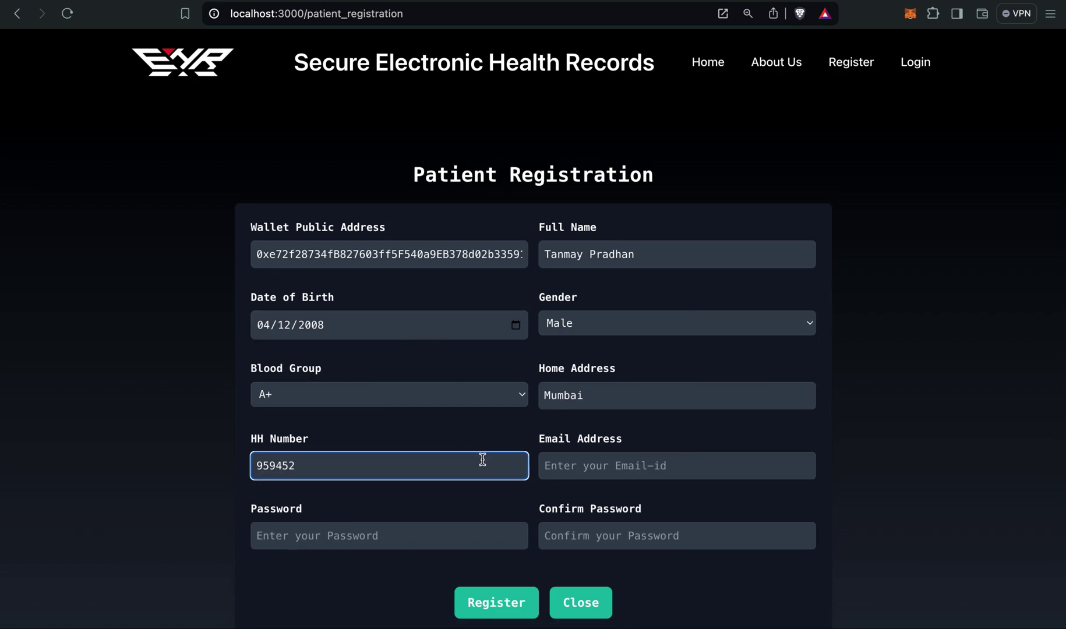
Fill in the patient's e-mail address, the password and its confirmation.
click(611, 461)
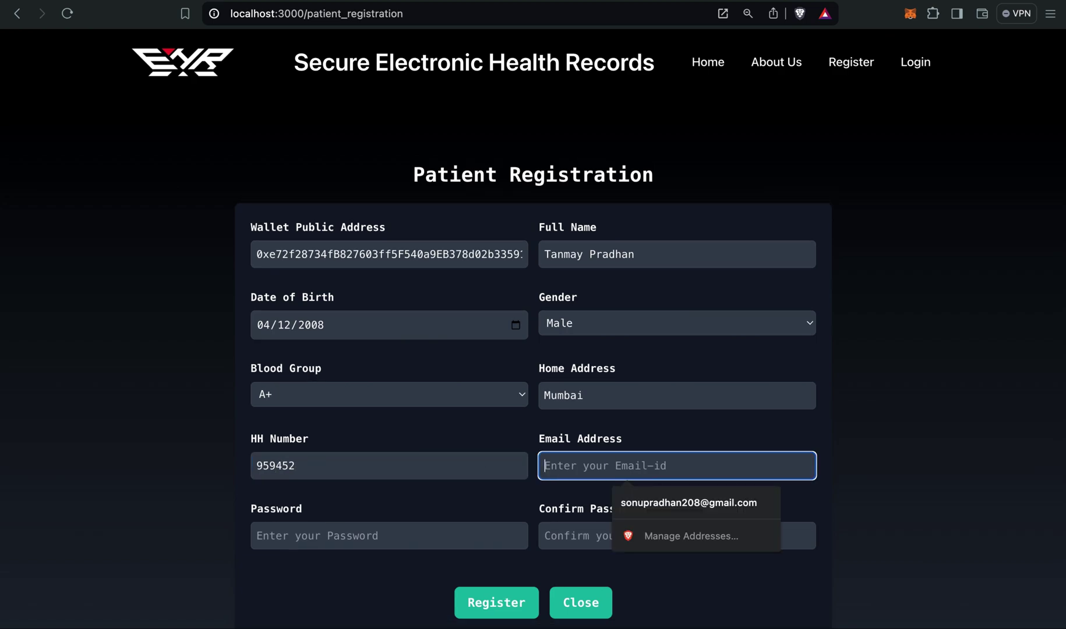
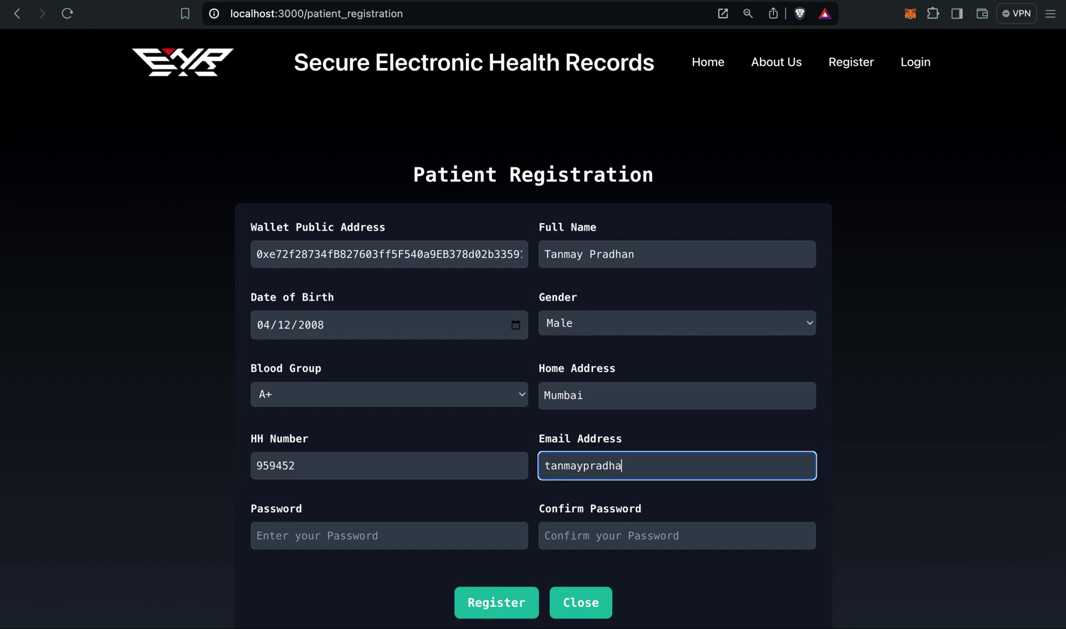
click(434, 537)
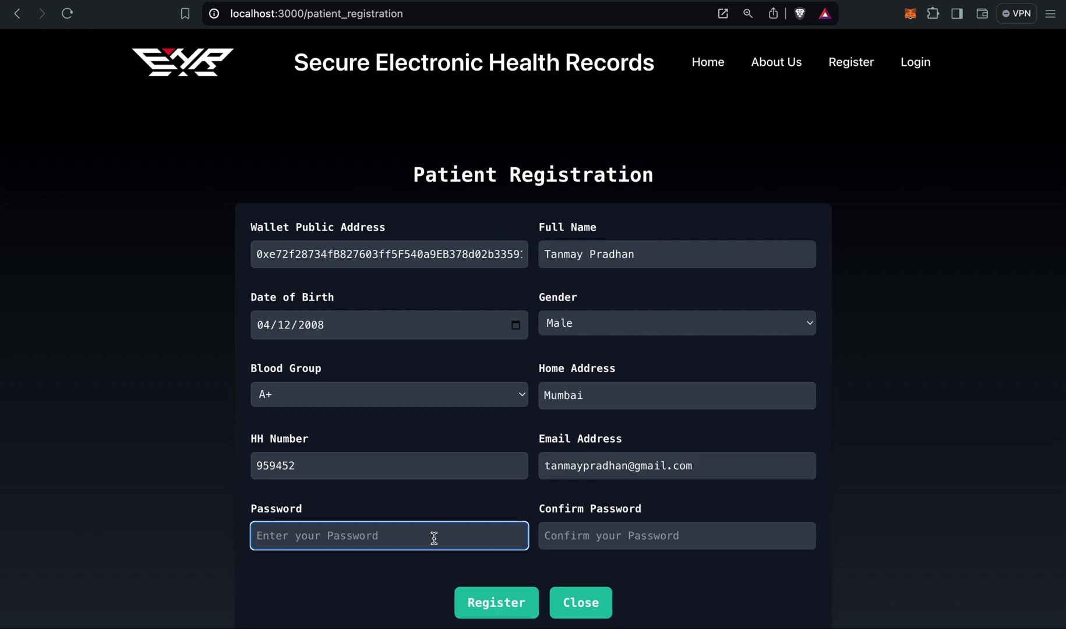
text(••••••)
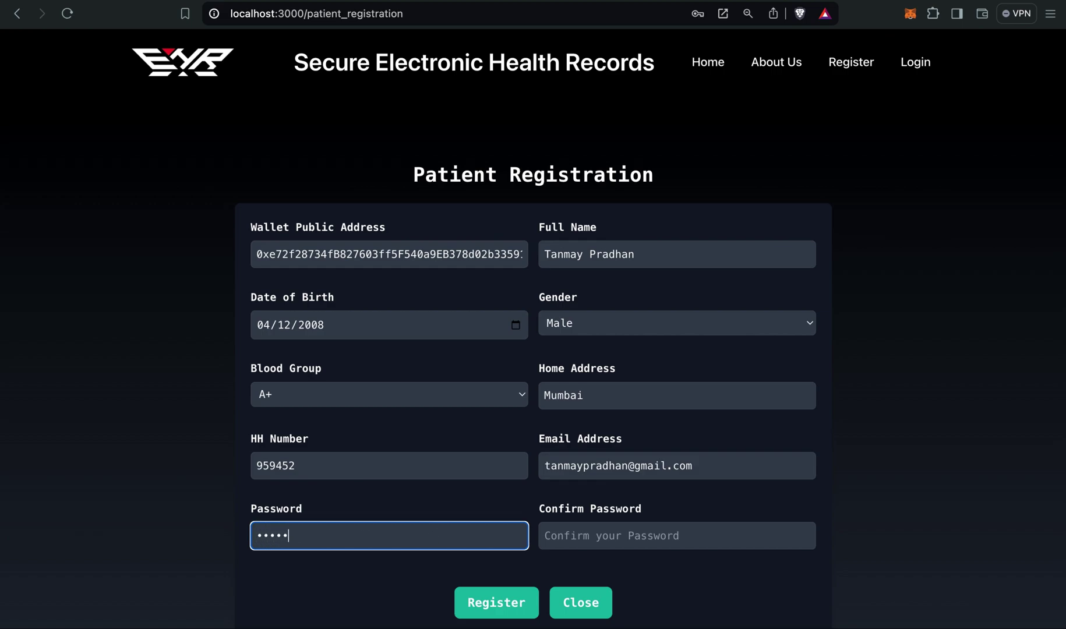
text(•••)
click(608, 535)
text(••••••••••••)
click(675, 568)
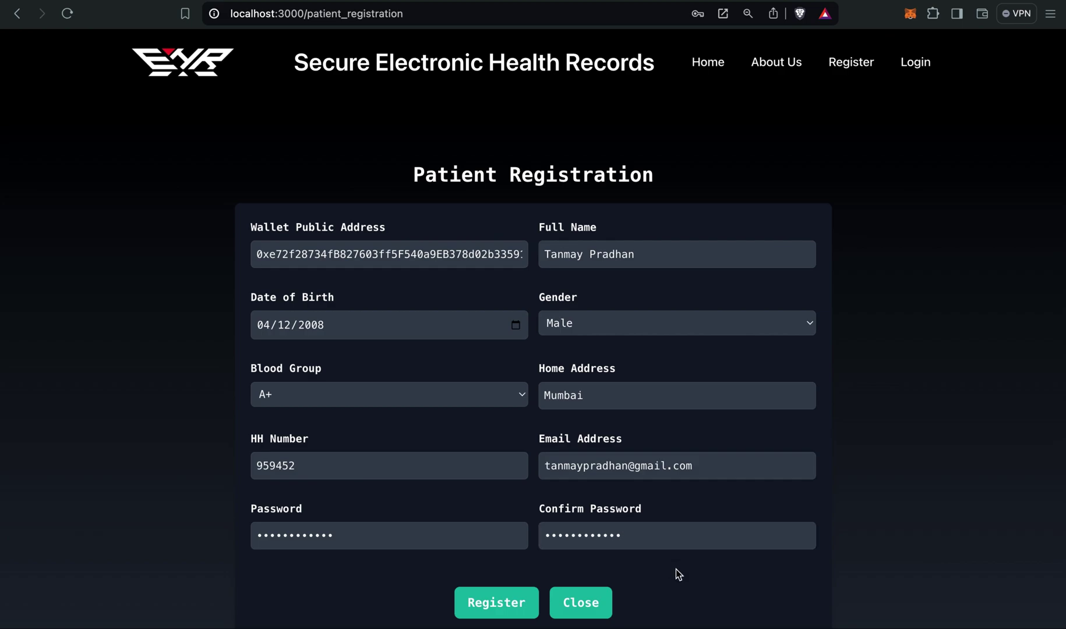
Submit the patient registration and confirm its MetaMask transaction.
click(504, 602)
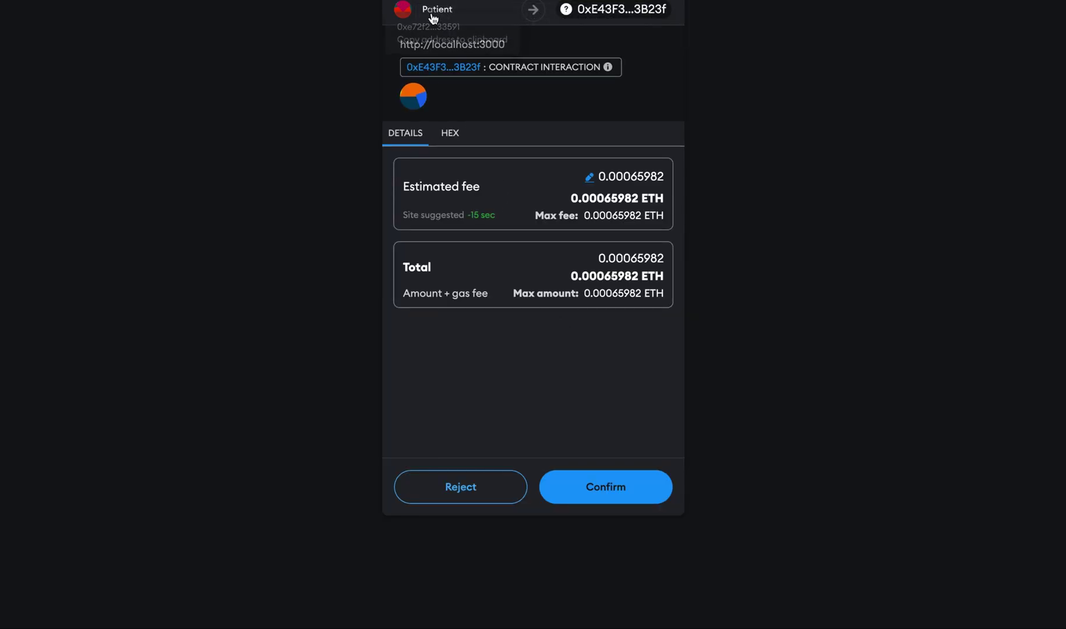
click(624, 494)
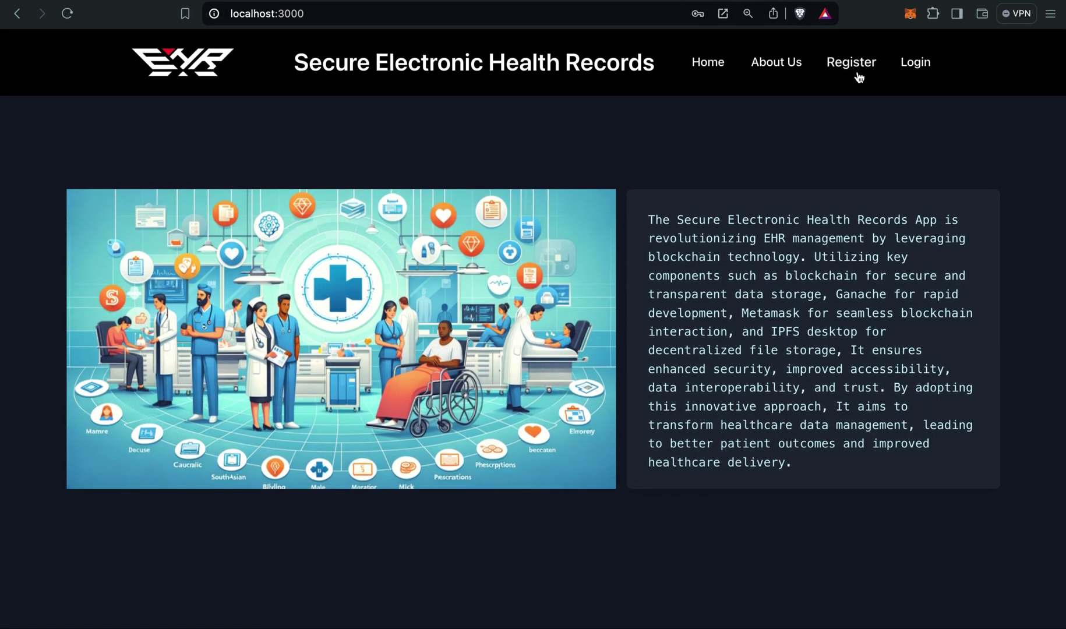
Open Diagnostic Registration and switch MetaMask to the Diagnostic account.
click(859, 78)
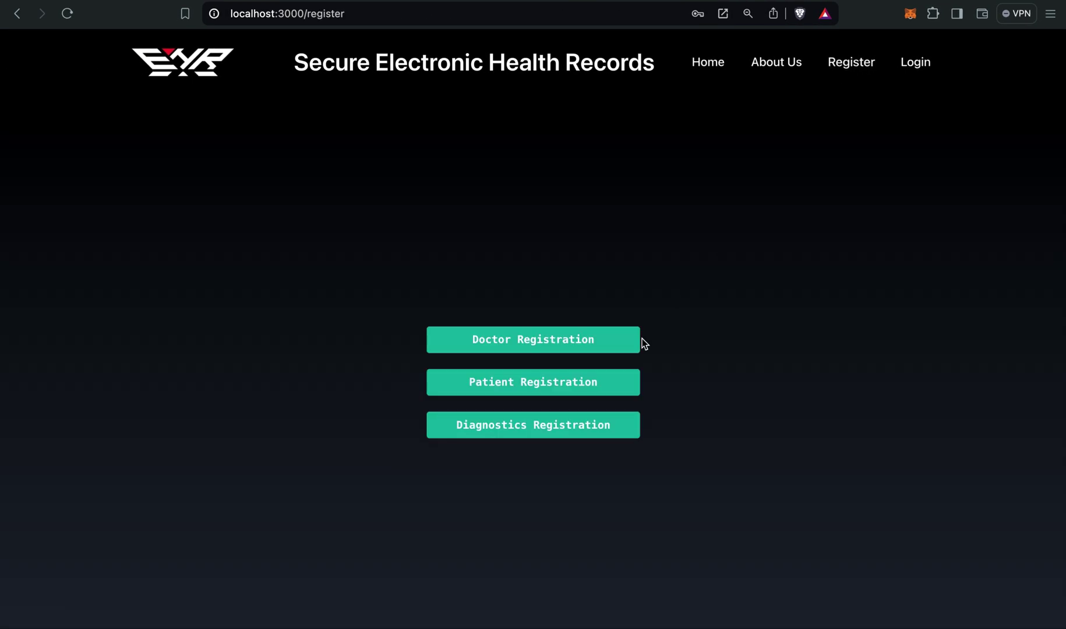
click(559, 431)
click(462, 295)
click(911, 14)
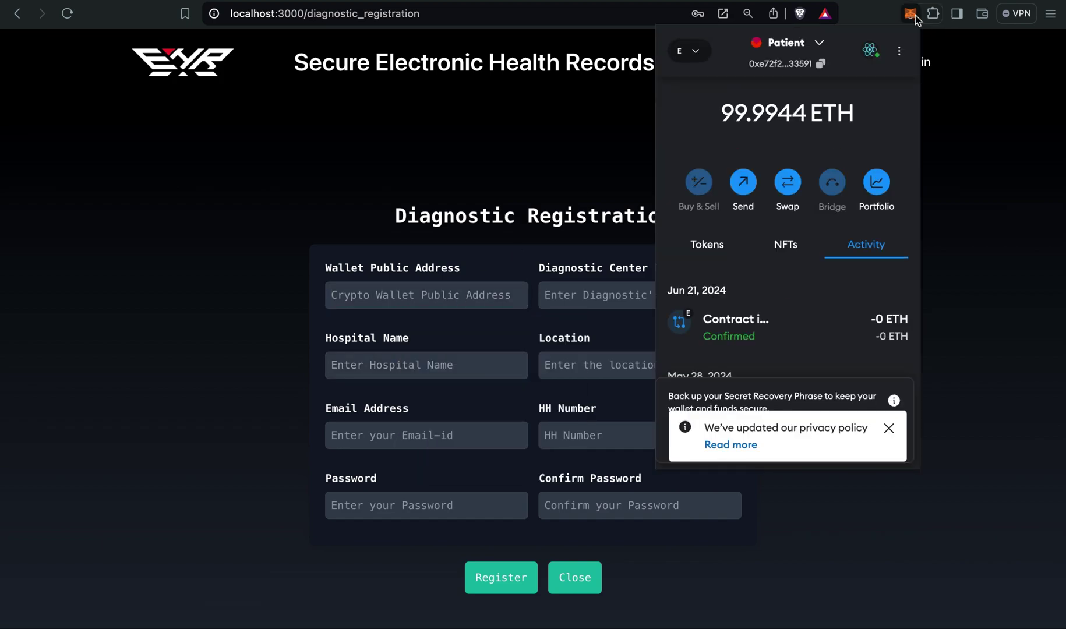
click(830, 39)
click(783, 317)
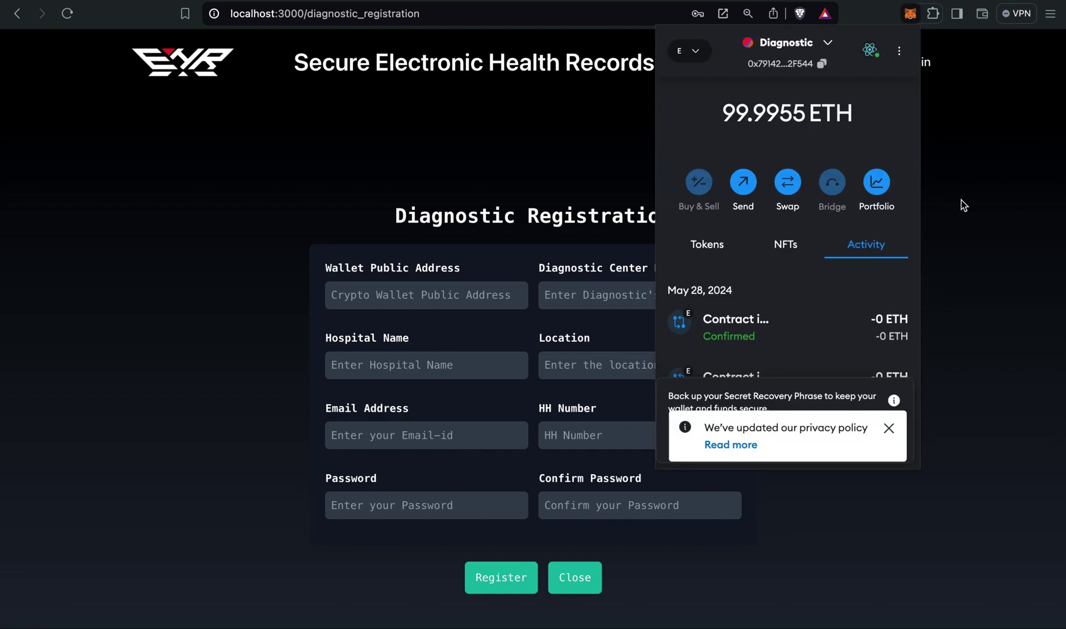
click(1006, 173)
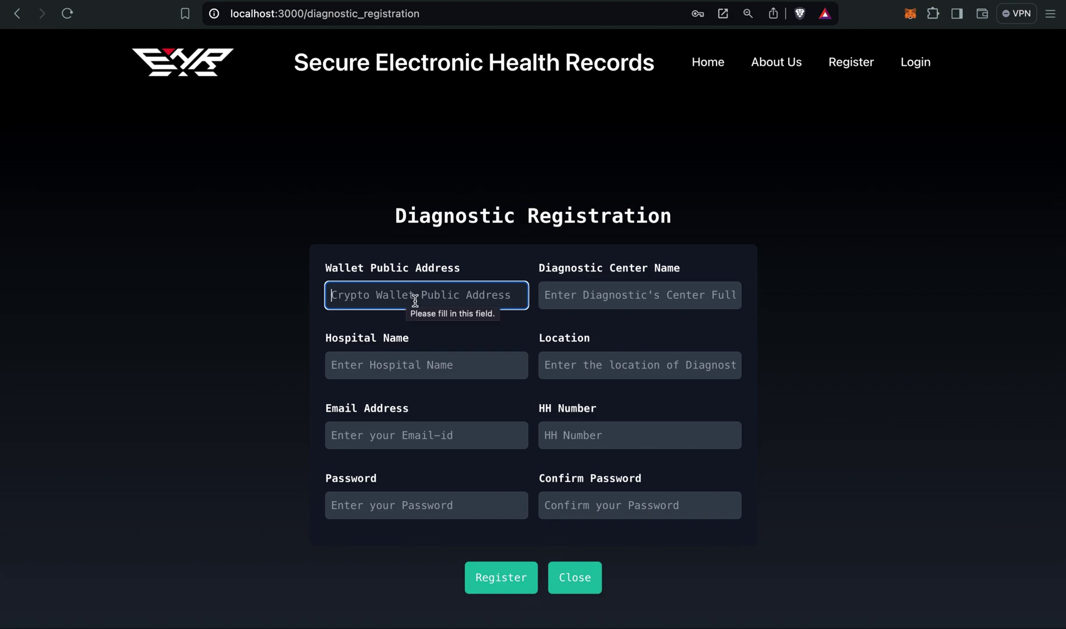
key(super+v)
click(773, 138)
Replace the wallet address field's contents with the Diagnostic account's copied address.
click(911, 14)
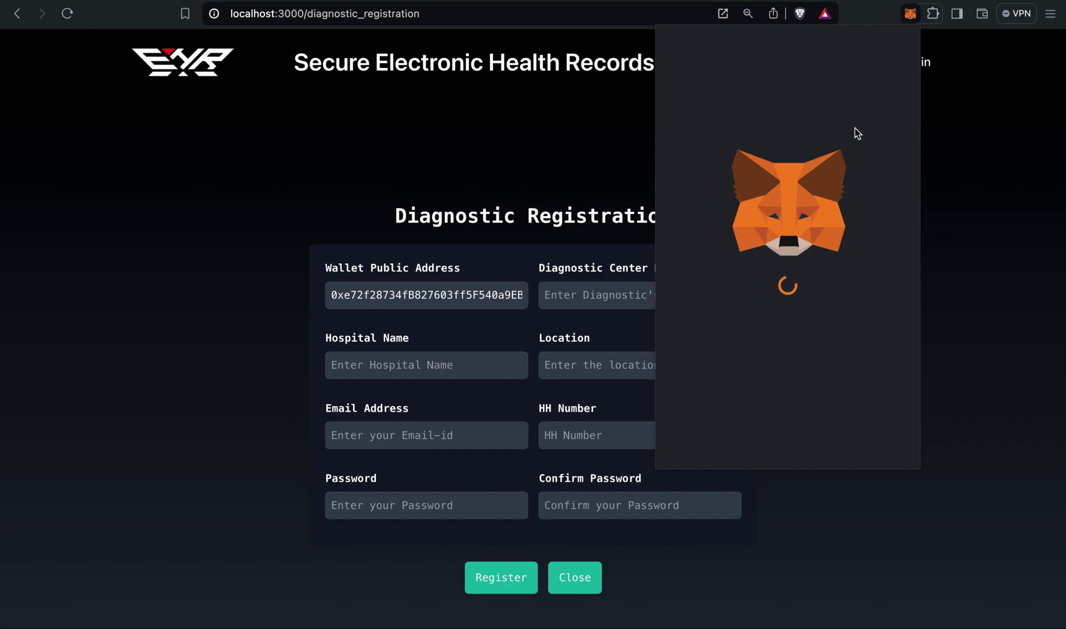
click(821, 63)
click(469, 305)
triple_click(469, 303)
key(super+v)
click(455, 217)
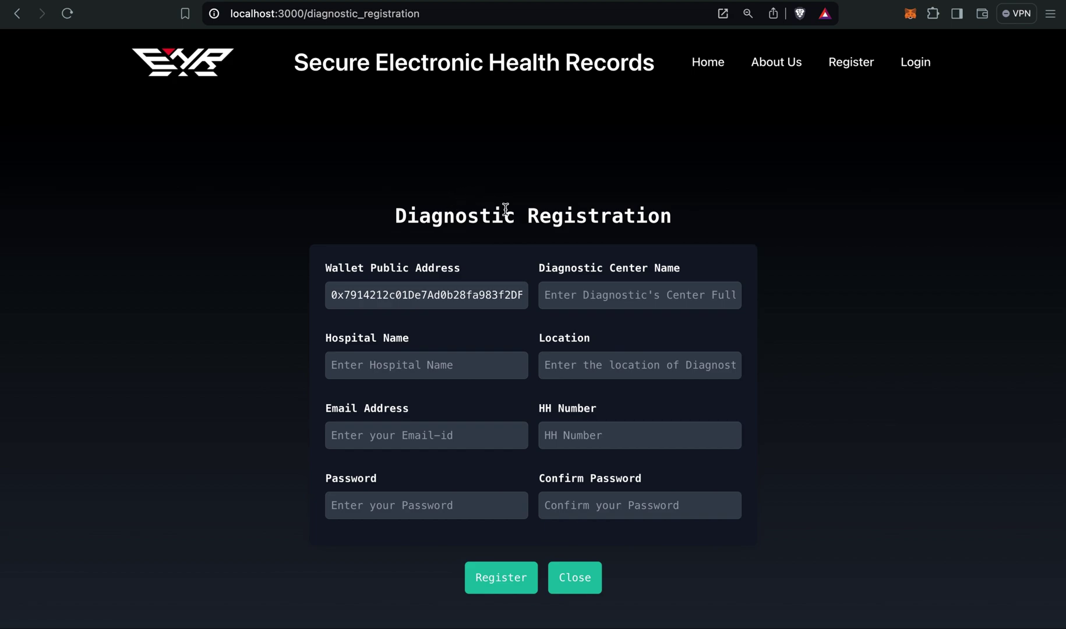
Enter center name Apex Diagnostic, hospital Hinduja, location Mahim and the center's e-mail address.
click(565, 284)
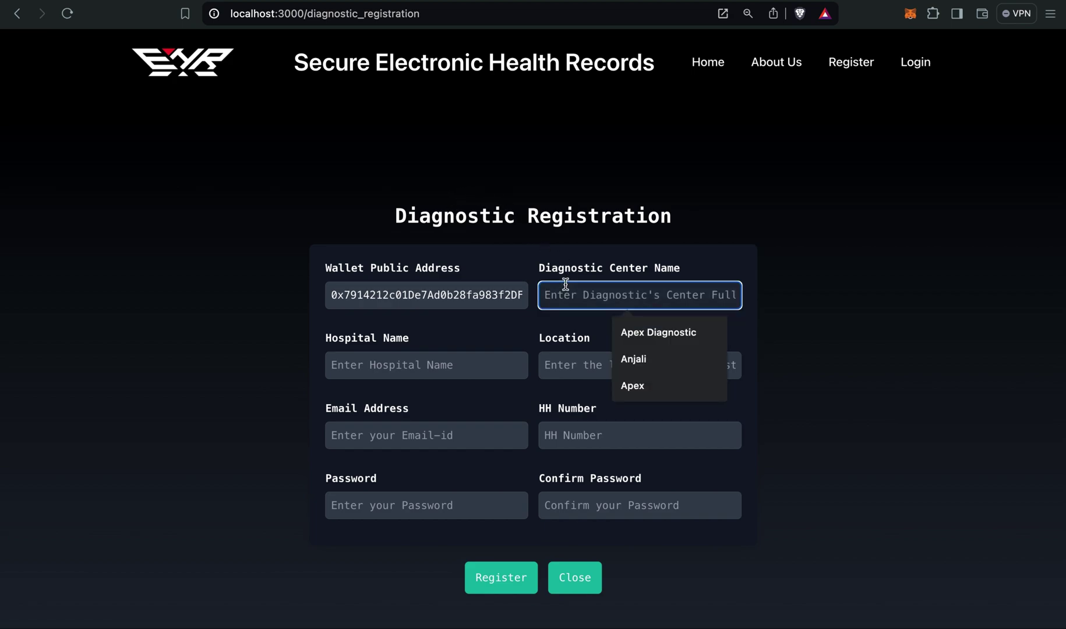
text(Apex Diagnosti)
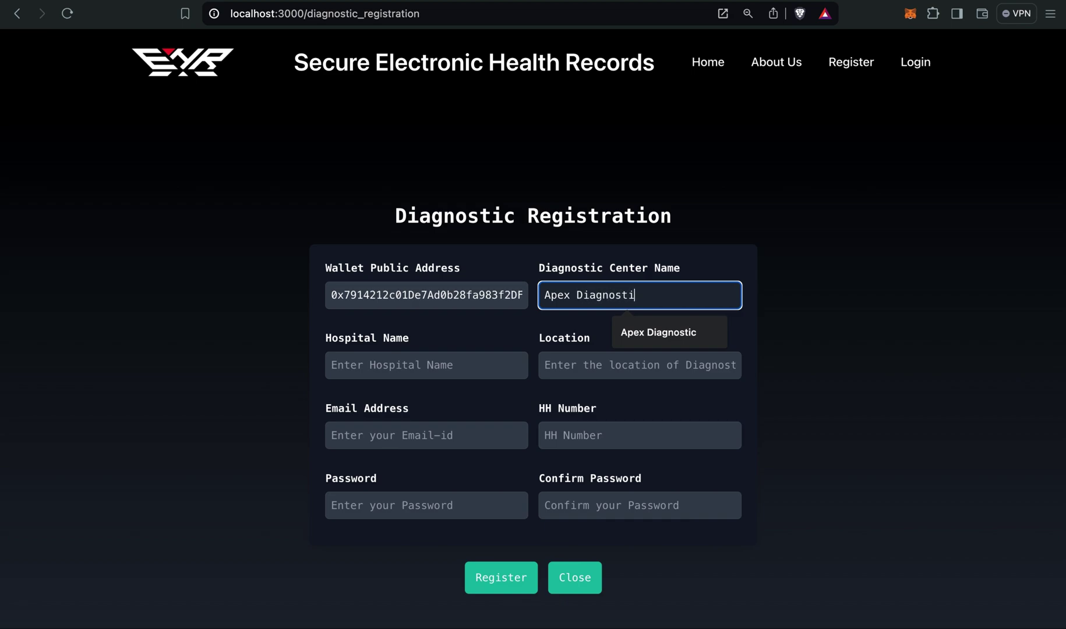
text(c)
click(435, 364)
text(Hinduja)
click(589, 361)
text(Mahim)
click(429, 436)
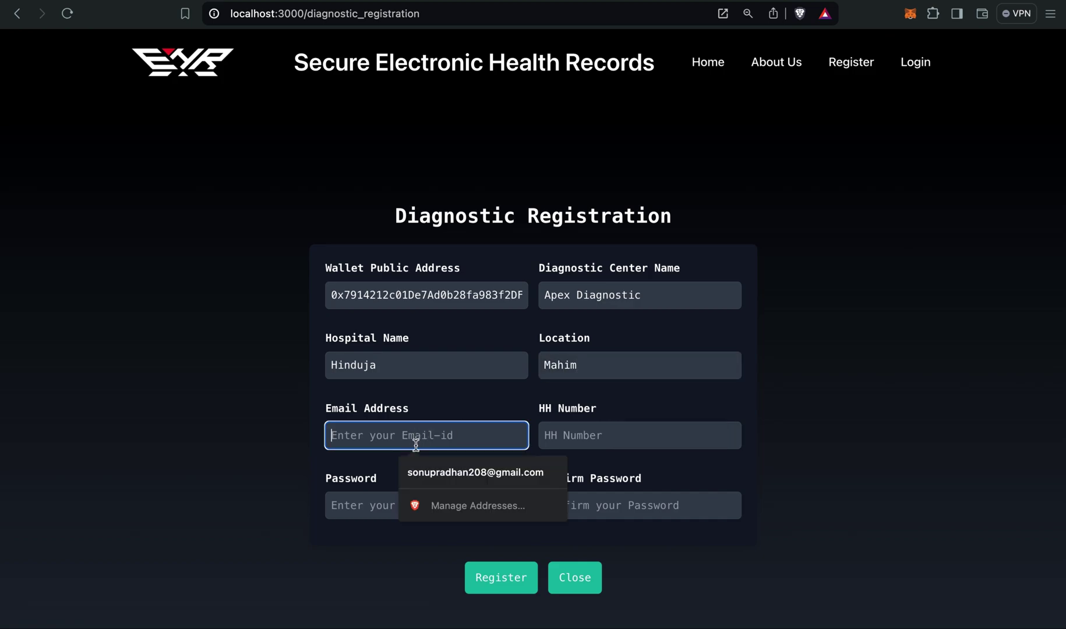
Pick the suggested HH Number, then fill and confirm the password.
click(548, 435)
text(99)
click(640, 464)
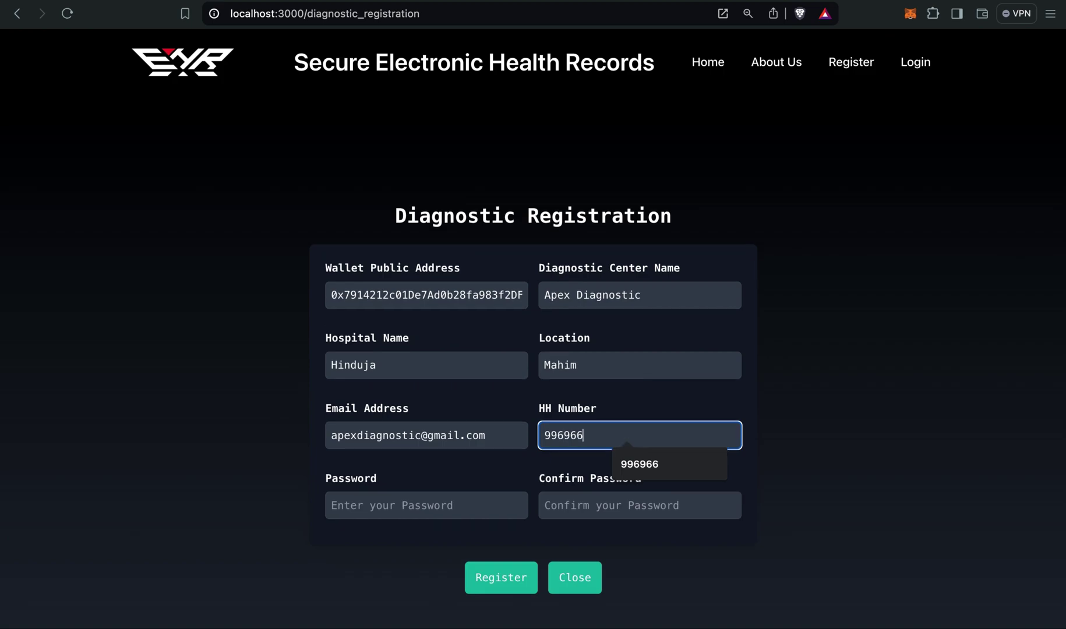
click(508, 463)
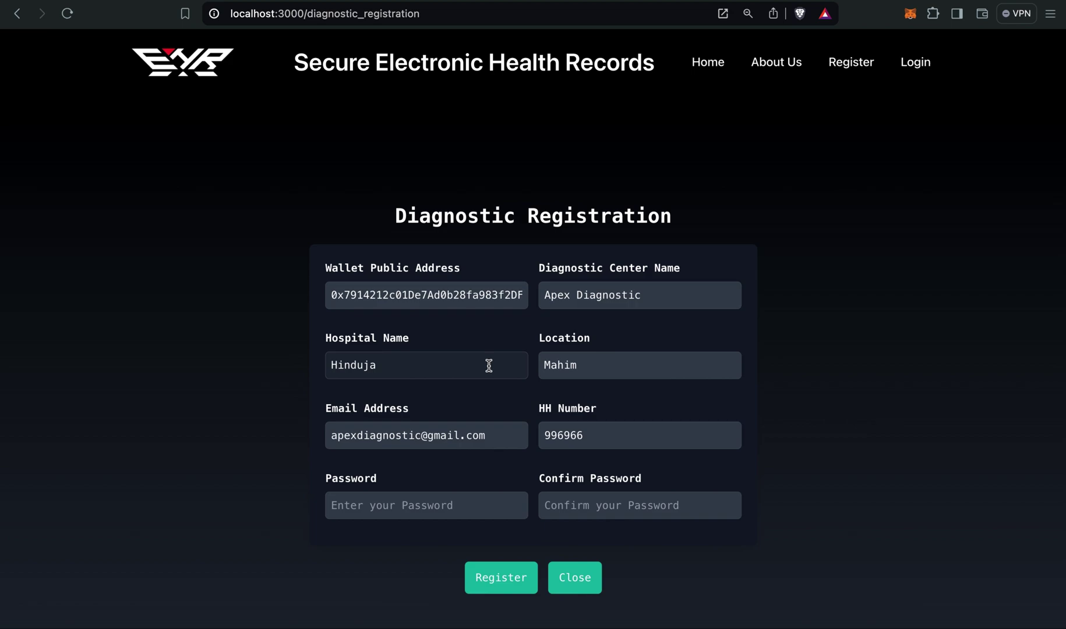
click(410, 507)
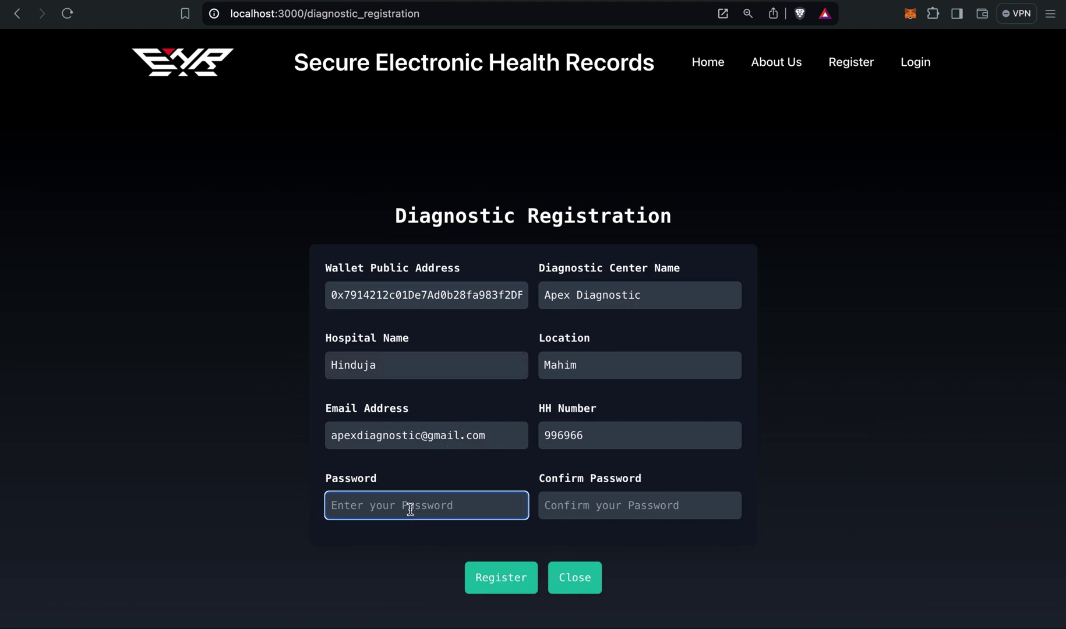
text(12345678)
click(575, 508)
text(12345678)
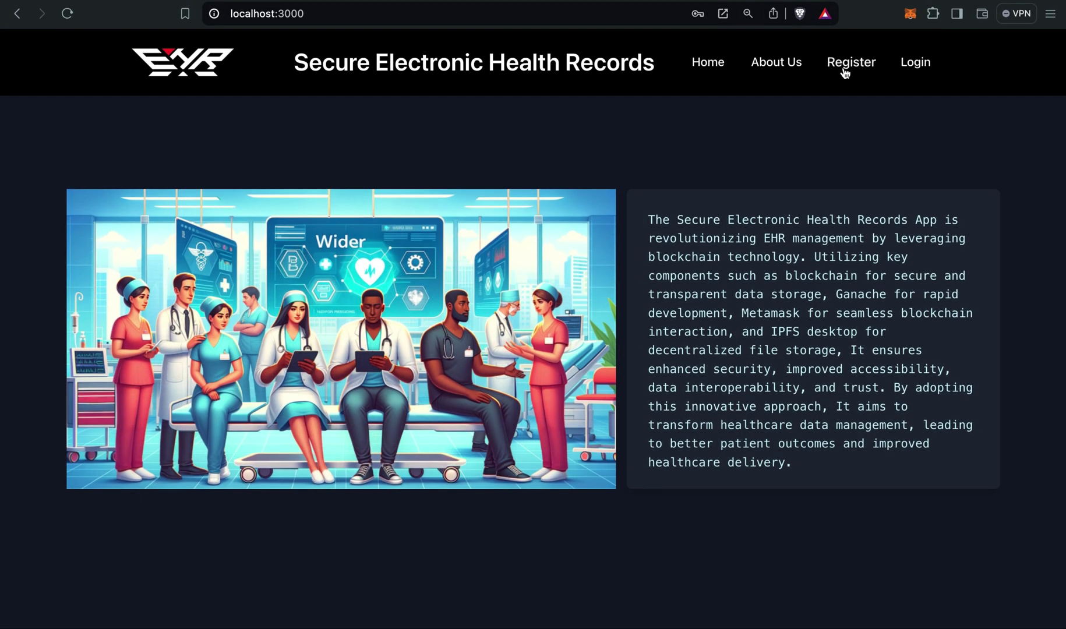
Go to Login and choose Patient Login.
click(845, 69)
click(897, 64)
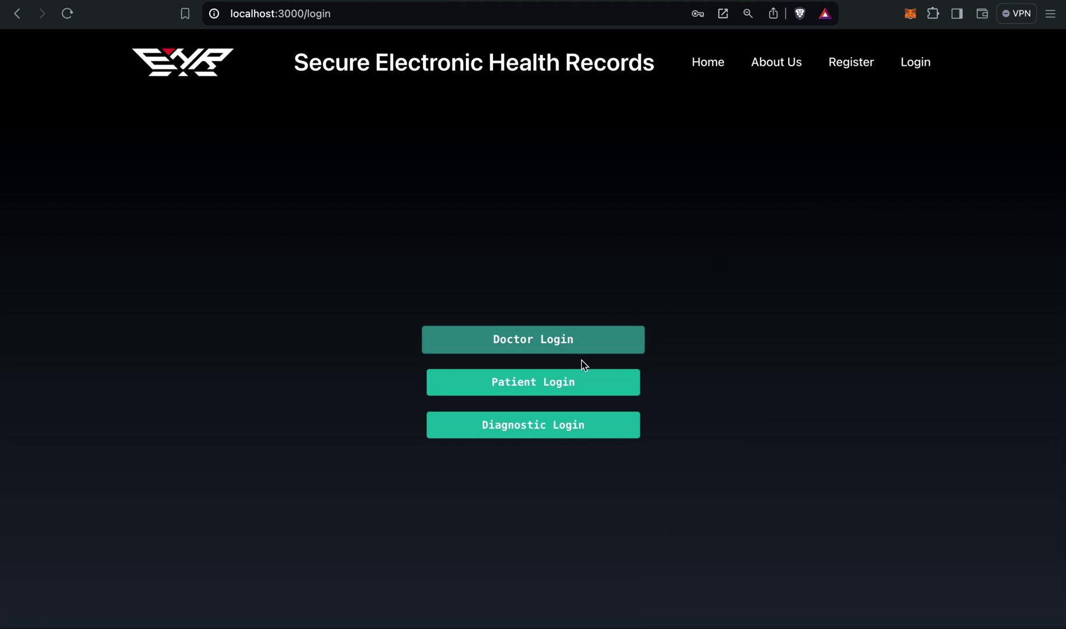
click(556, 383)
Sign in with the patient's suggested HH Number and password.
click(460, 376)
click(469, 335)
click(407, 380)
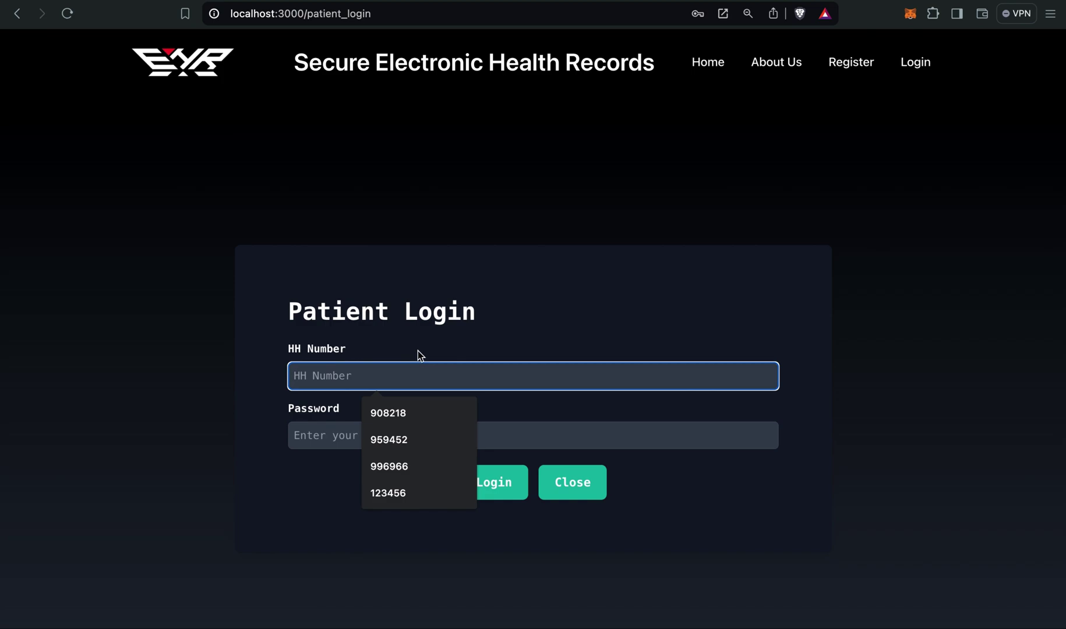
text(9594)
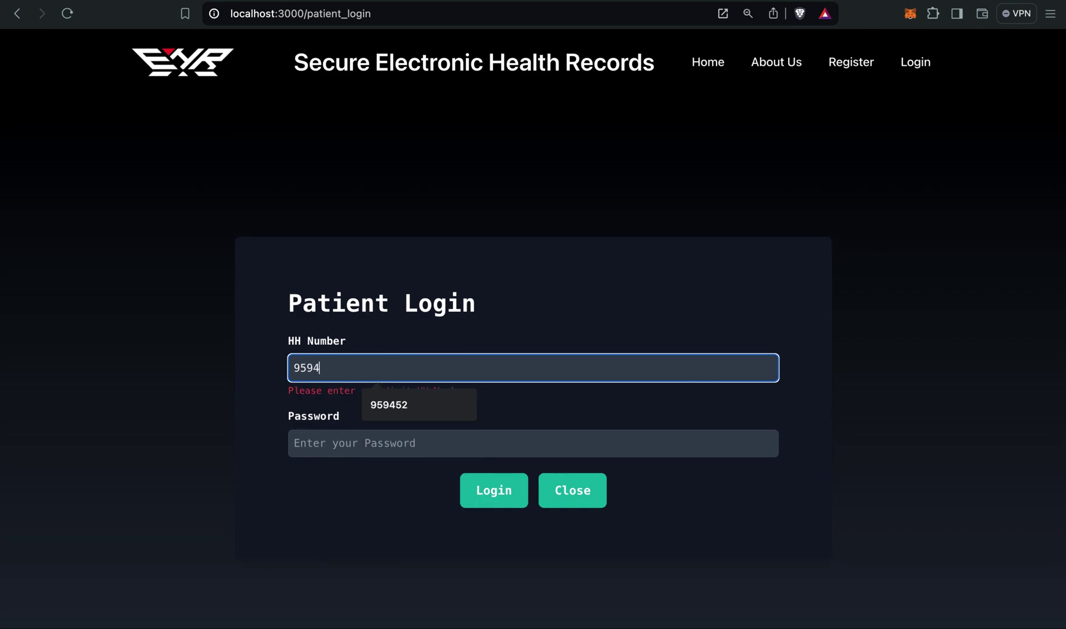
key(Down)
key(Return)
click(400, 438)
text(12345)
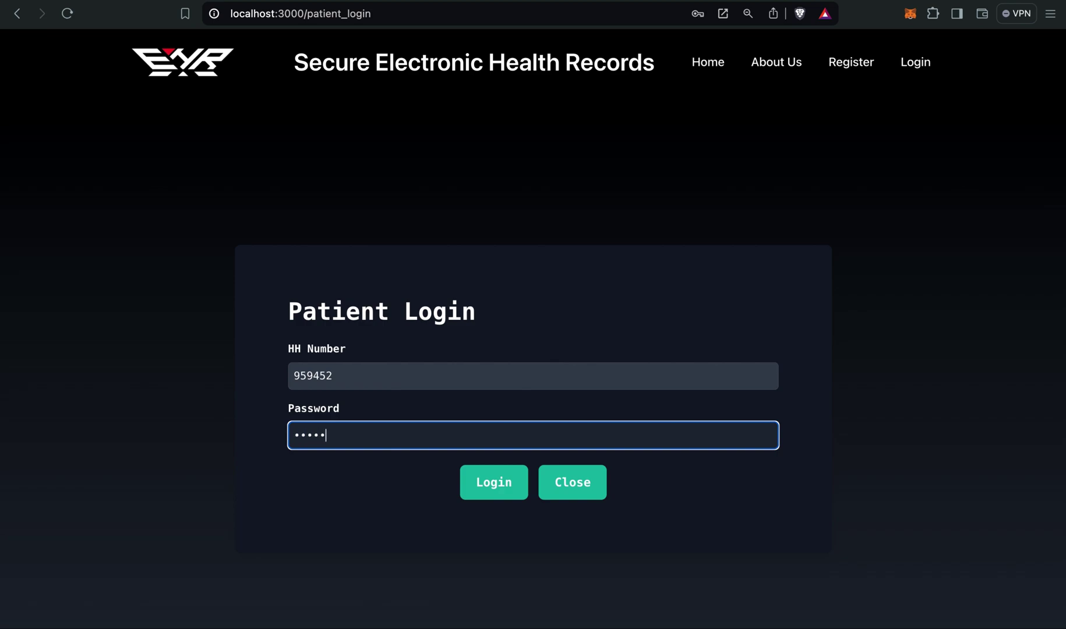
text(6789012)
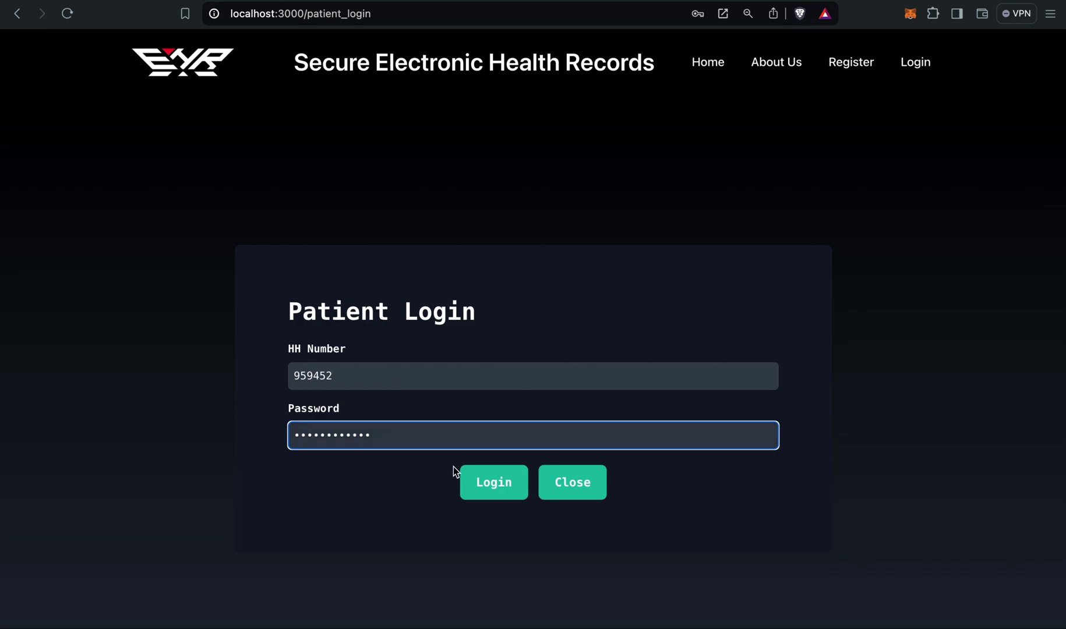
click(475, 482)
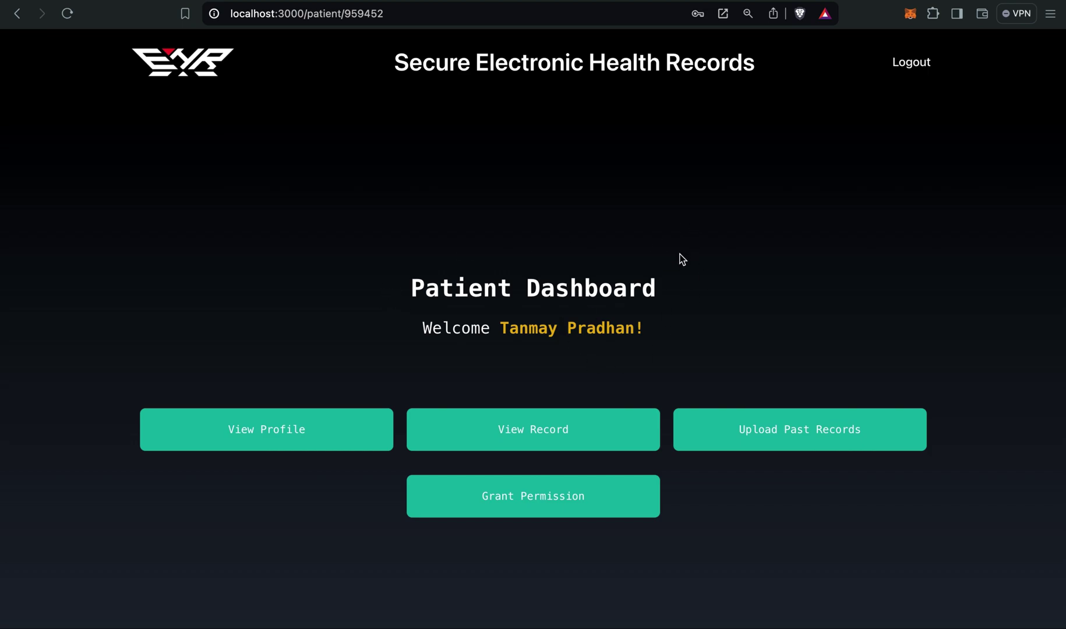
Review the patient's profile details, then open the patient's Record Viewer, which shows no records.
triple_click(510, 332)
click(547, 320)
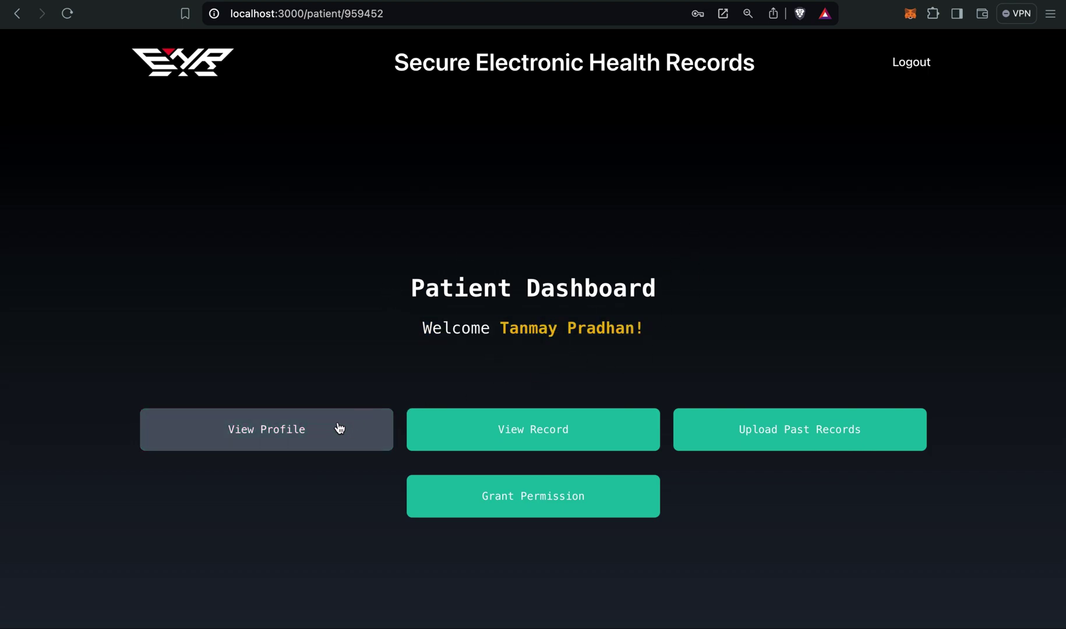
click(306, 442)
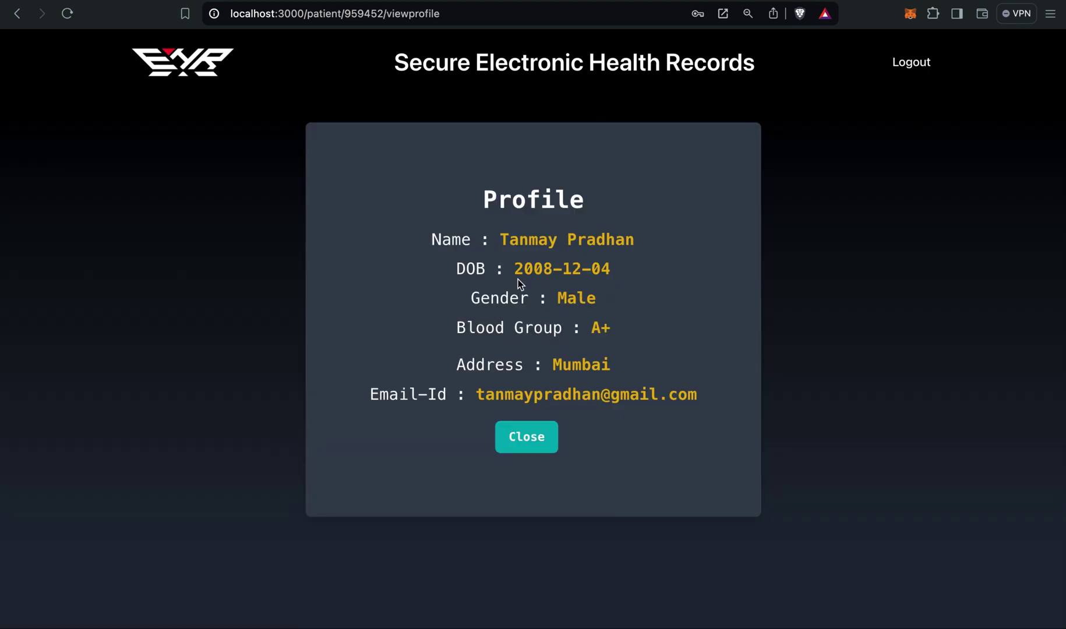
click(537, 436)
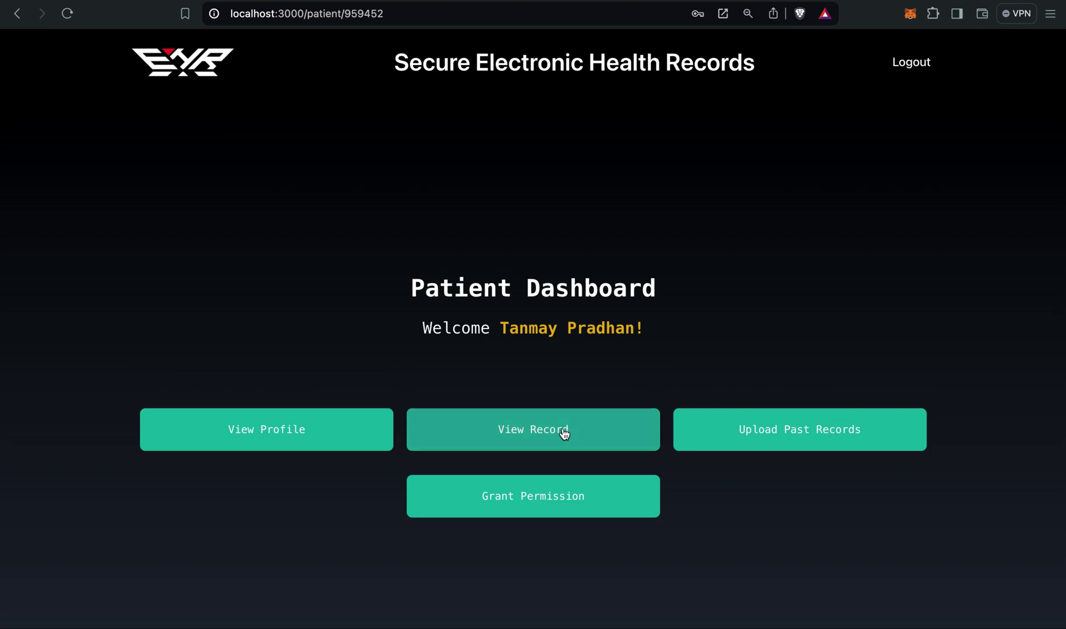
click(563, 440)
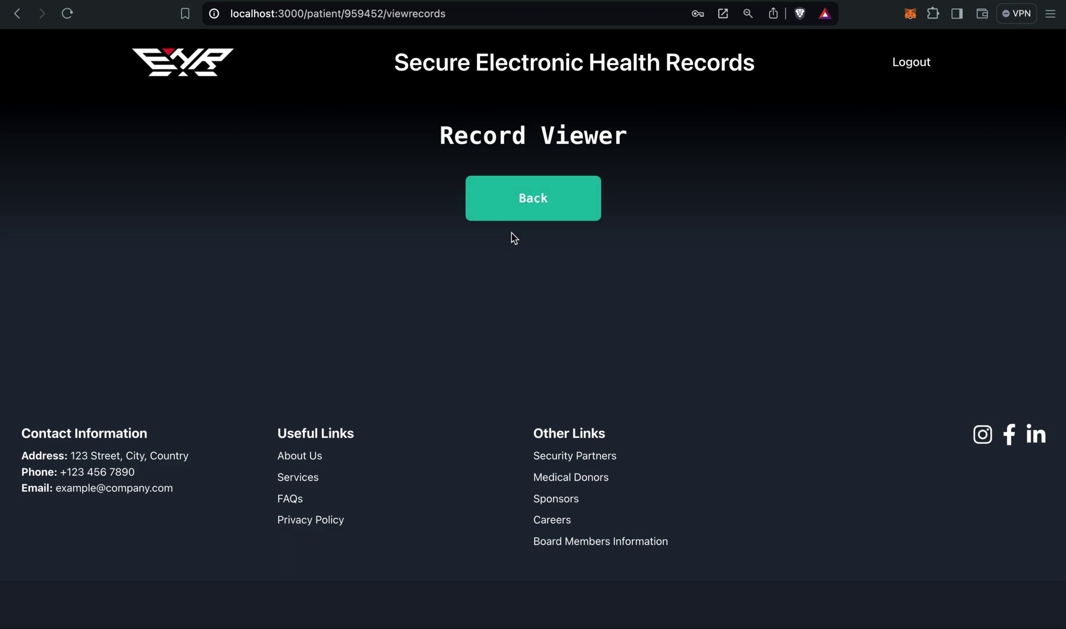
Upload report.pdf from the Desktop as a past record and confirm the 0.00045464 ETH MetaMask transaction.
click(513, 202)
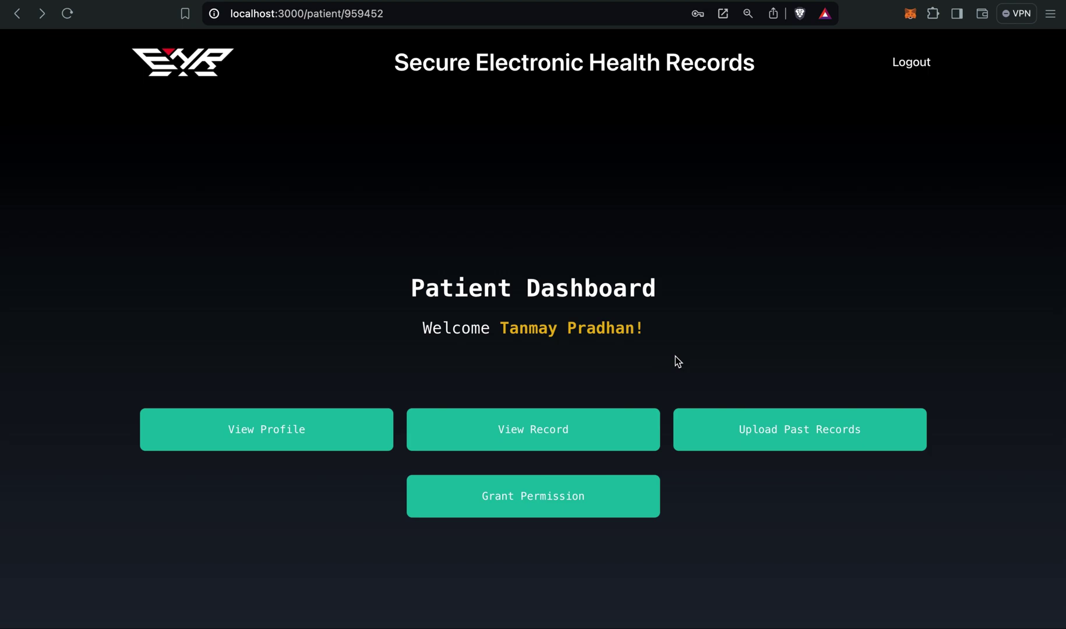
click(735, 444)
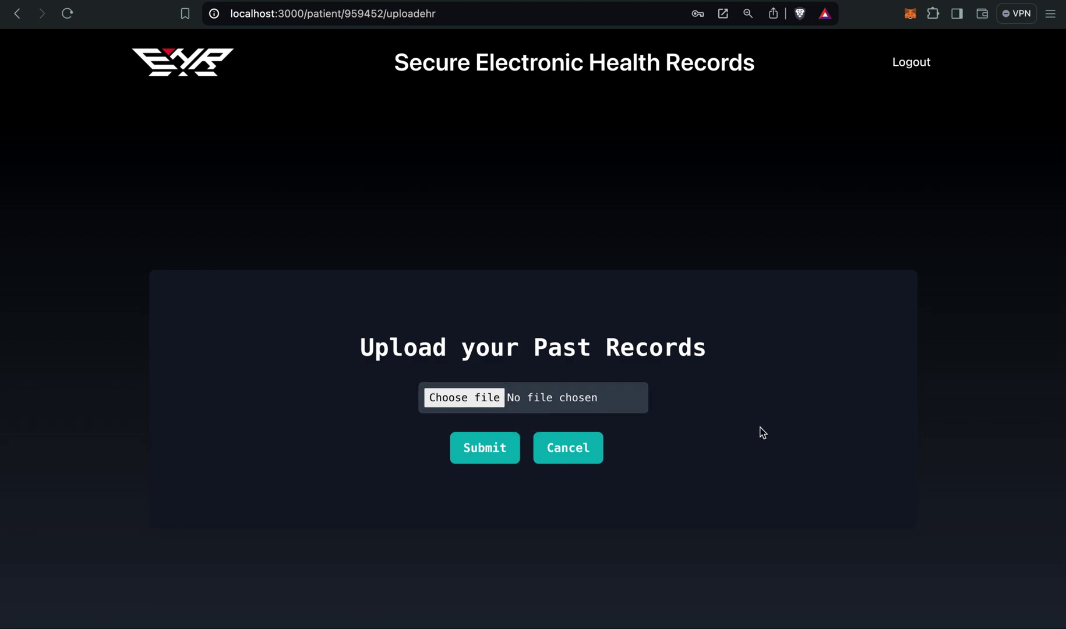
click(434, 397)
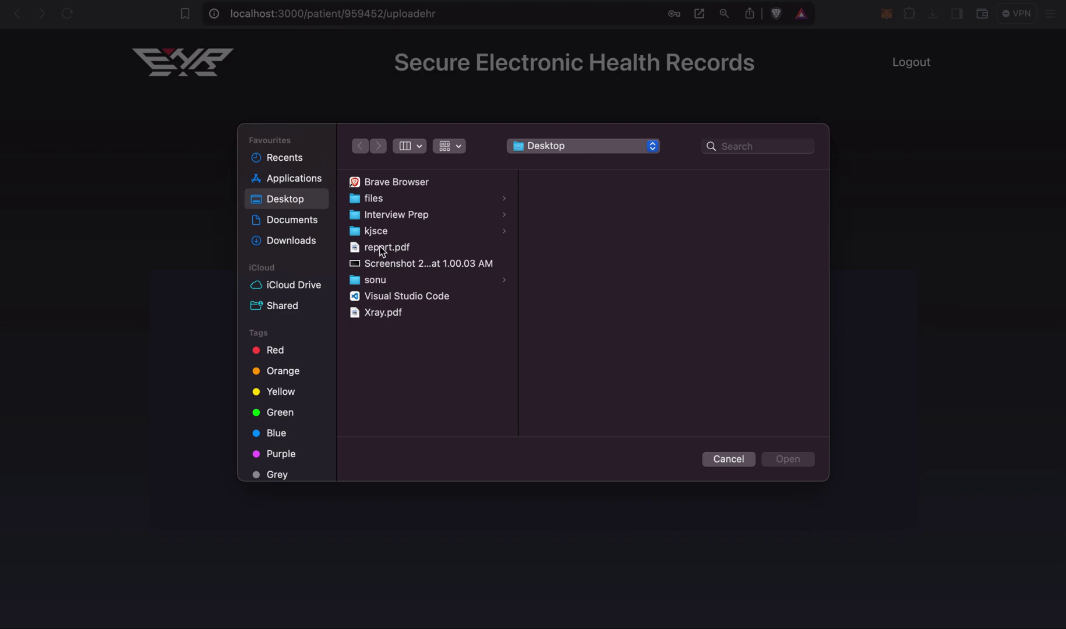
double_click(382, 247)
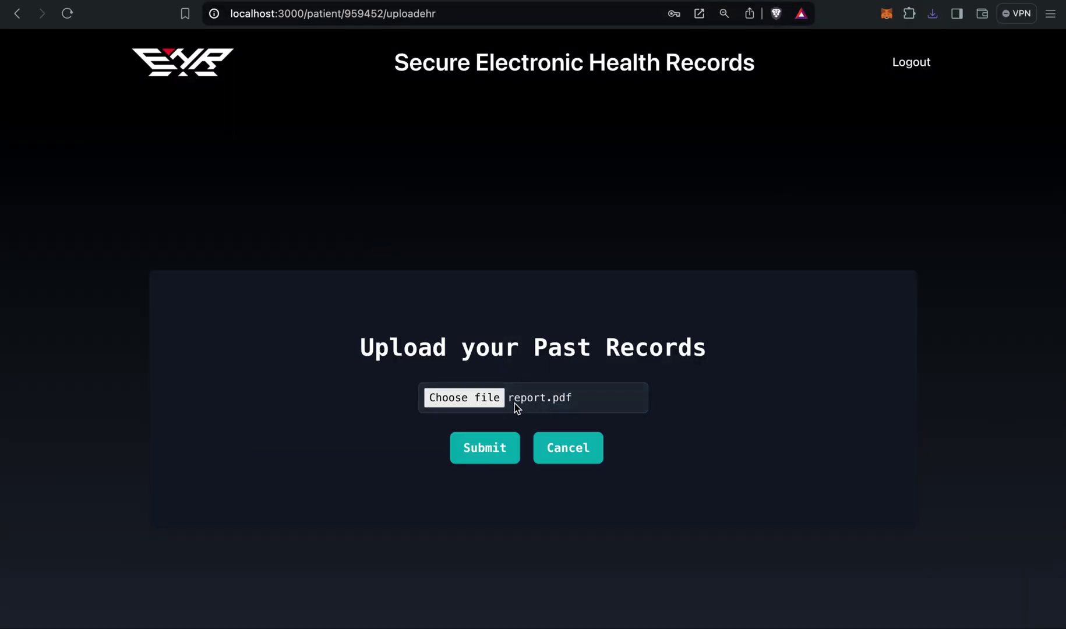
click(496, 459)
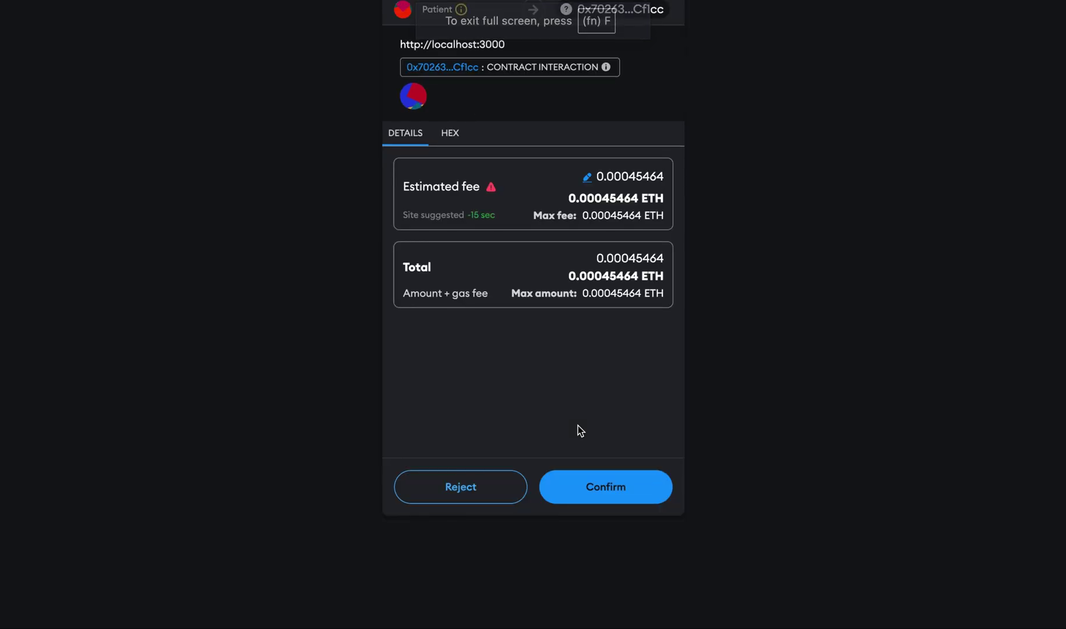
click(592, 486)
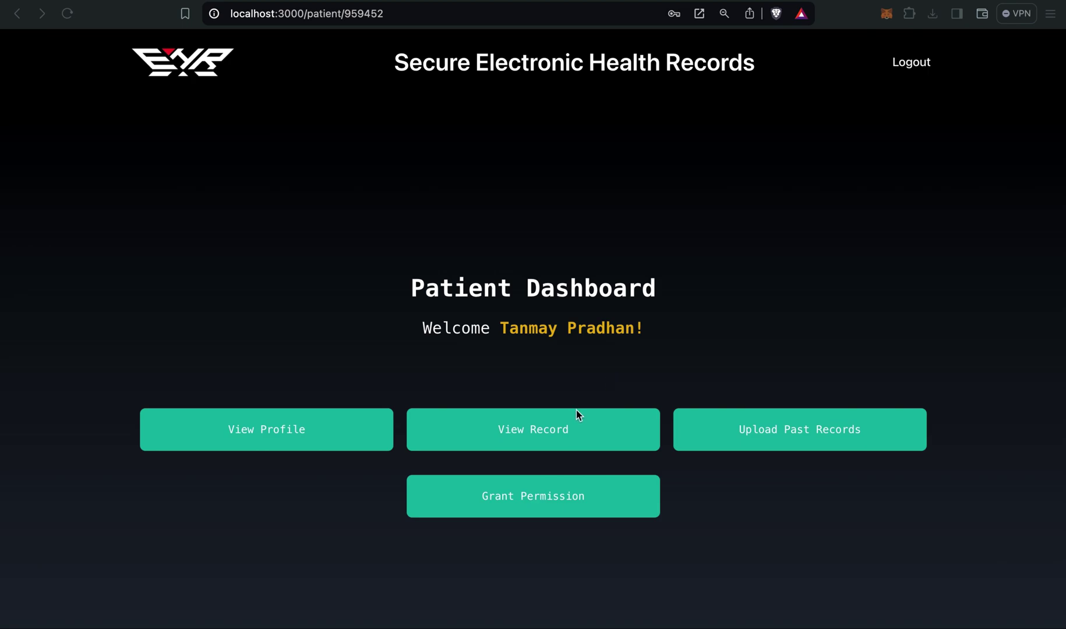
click(564, 423)
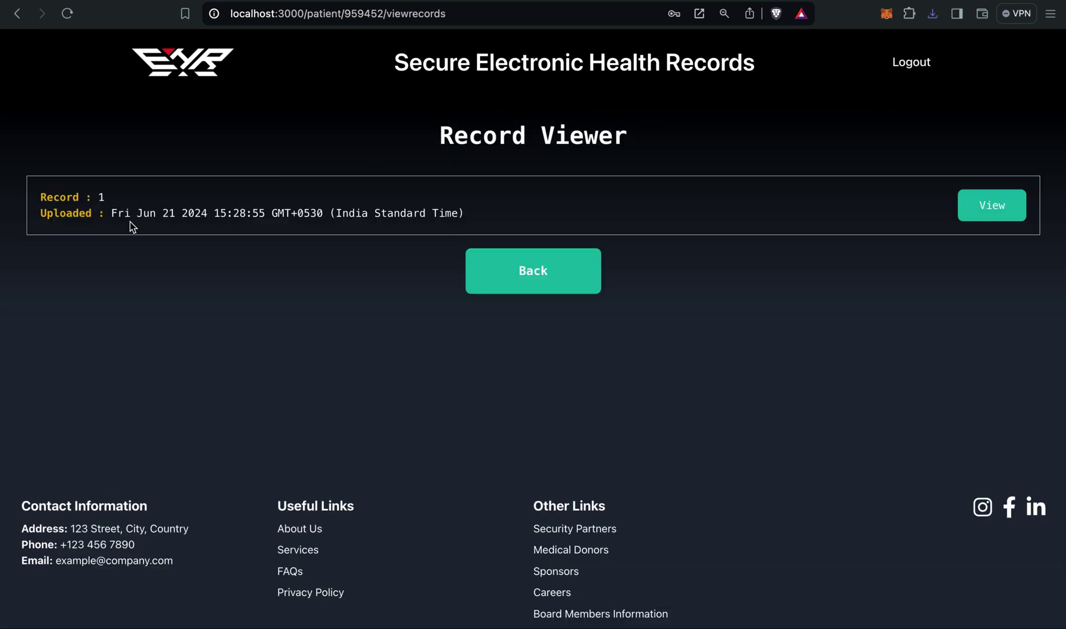
click(993, 205)
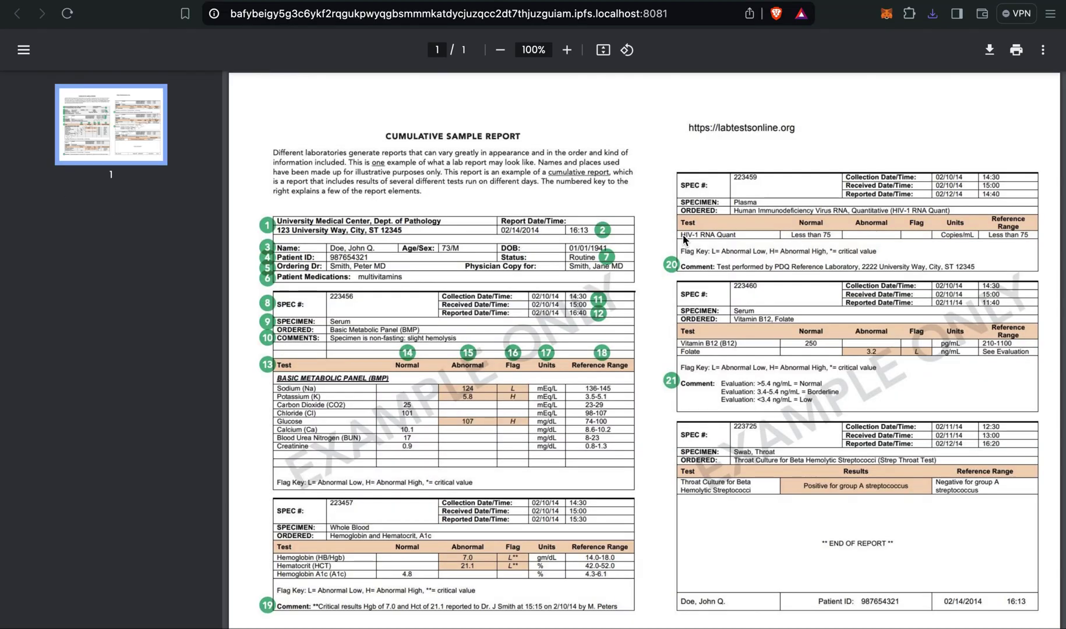
scroll(683, 239, down, 1)
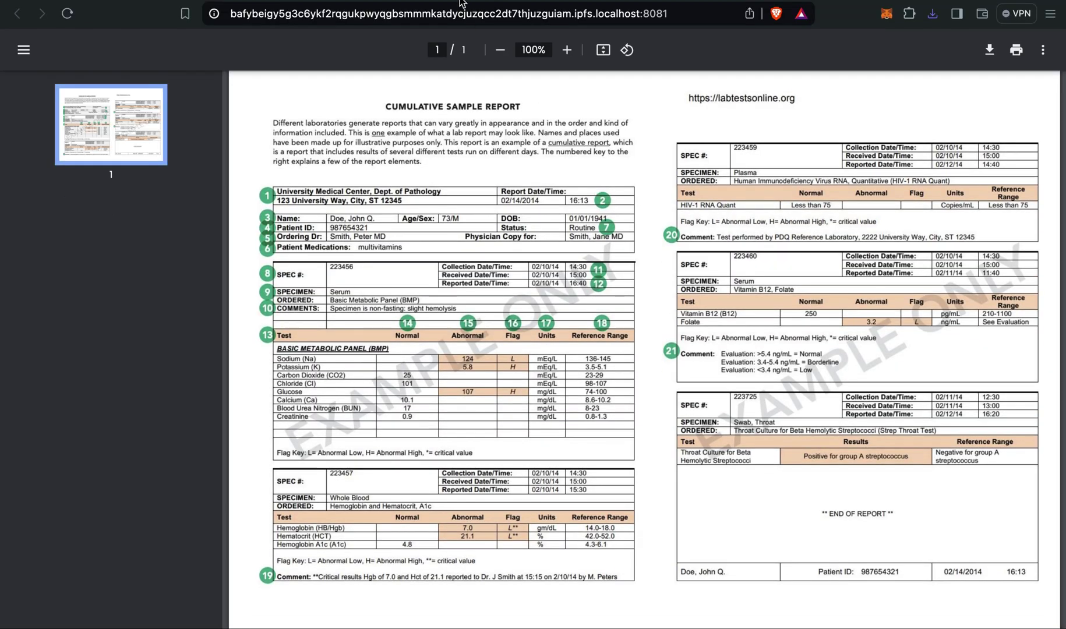
click(17, 13)
click(544, 268)
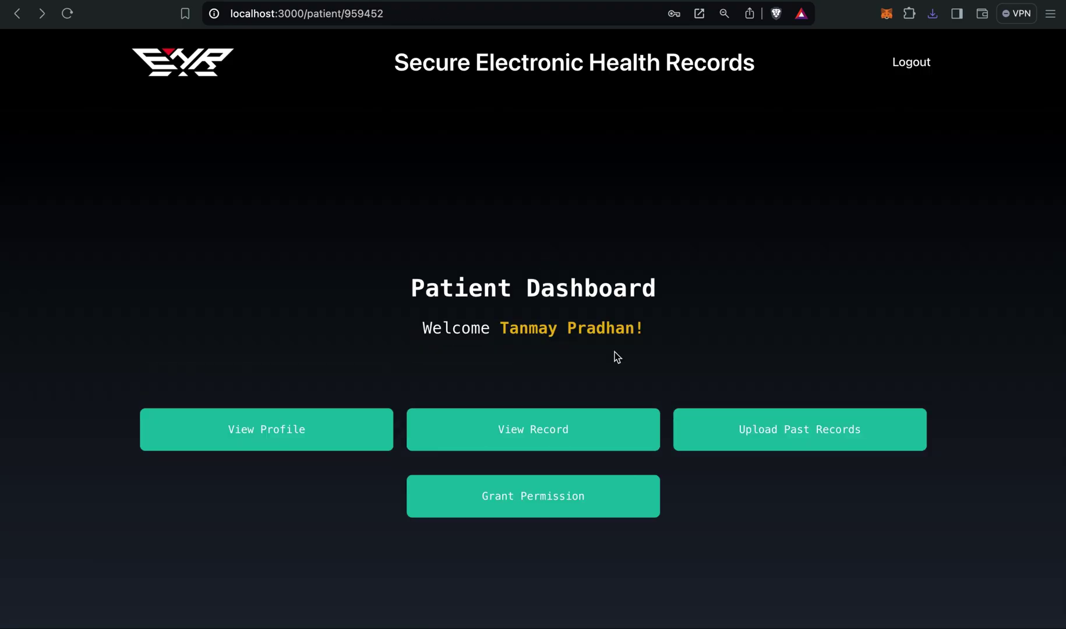
Grant the doctor access using the doctor's HH Number and confirm the 0.00029124 ETH transaction.
click(572, 495)
click(490, 412)
click(490, 413)
click(531, 374)
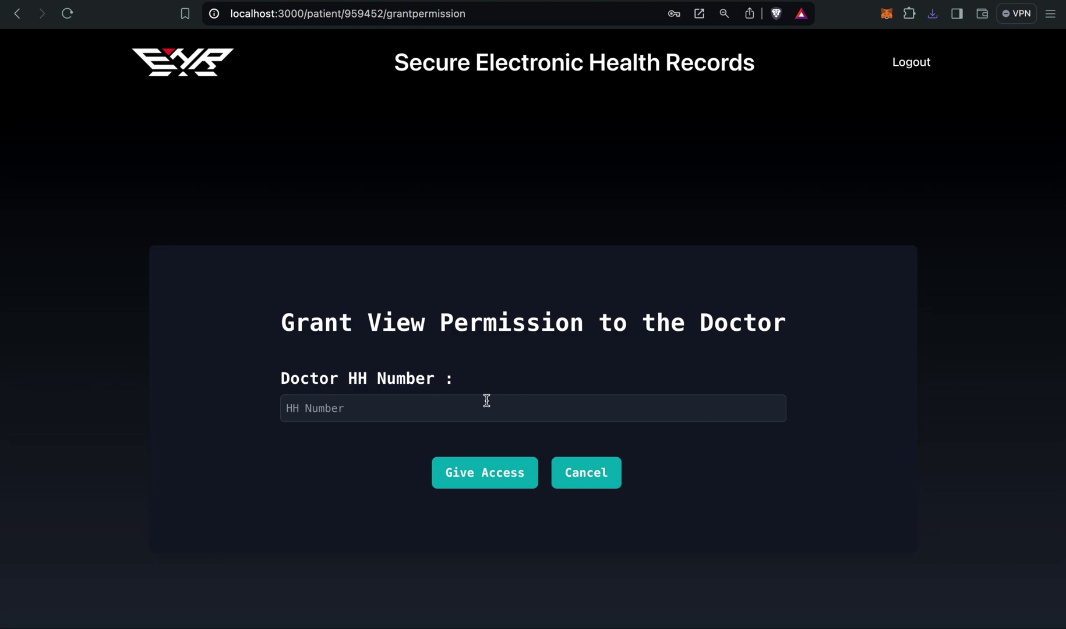
click(444, 414)
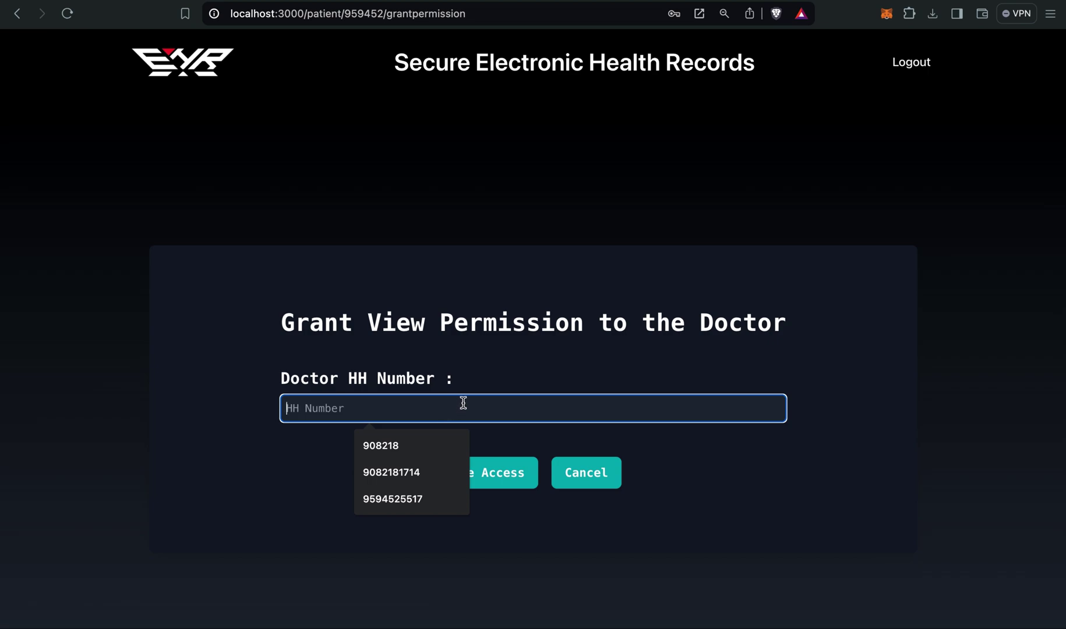
text(908218)
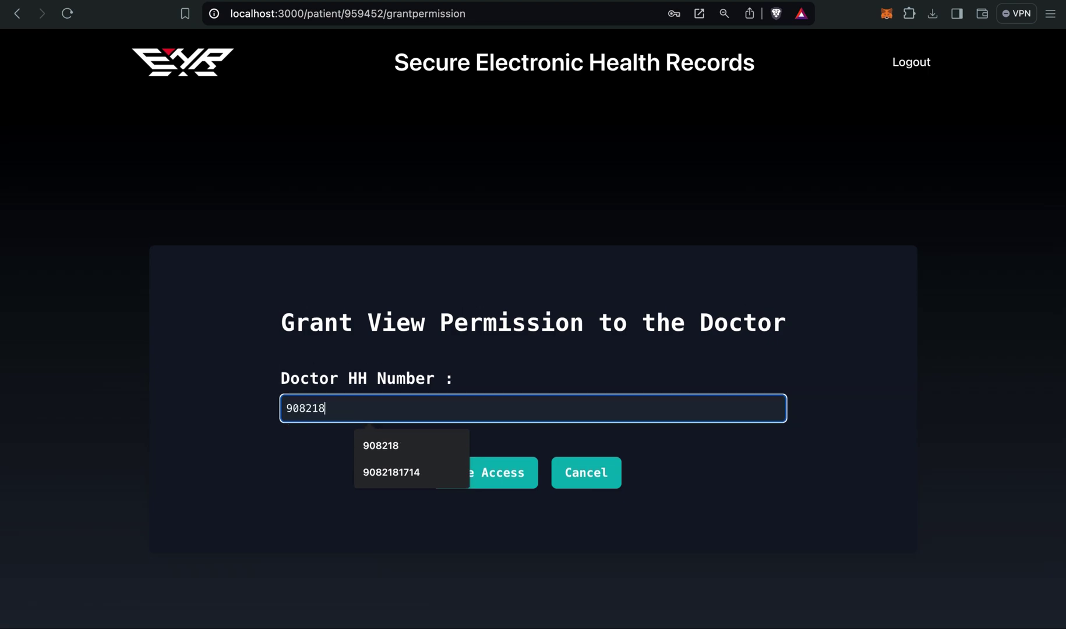
click(499, 392)
click(477, 484)
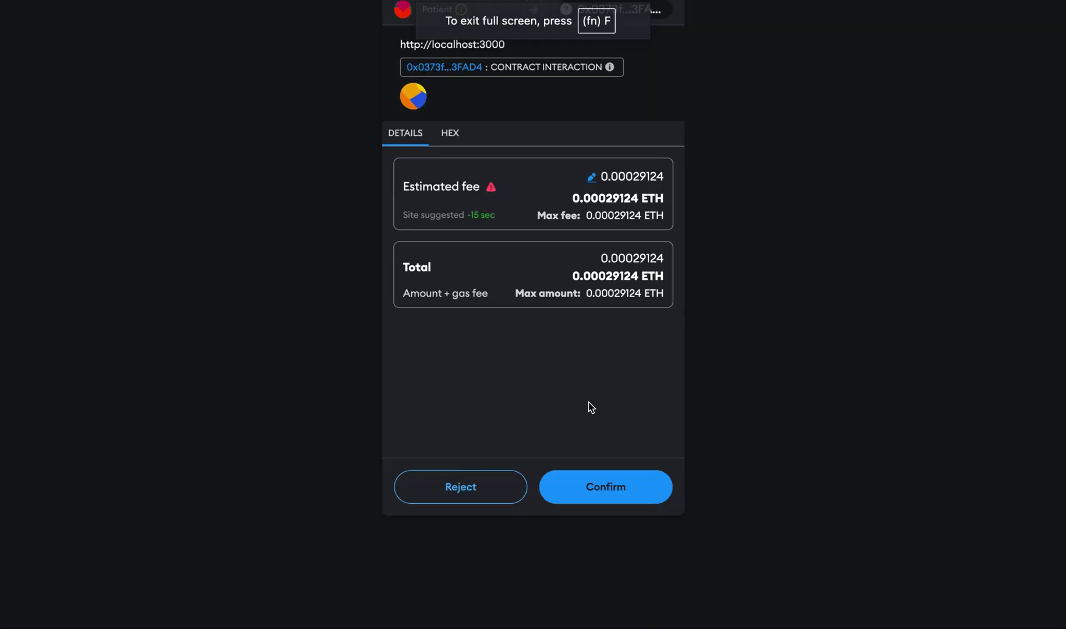
click(593, 493)
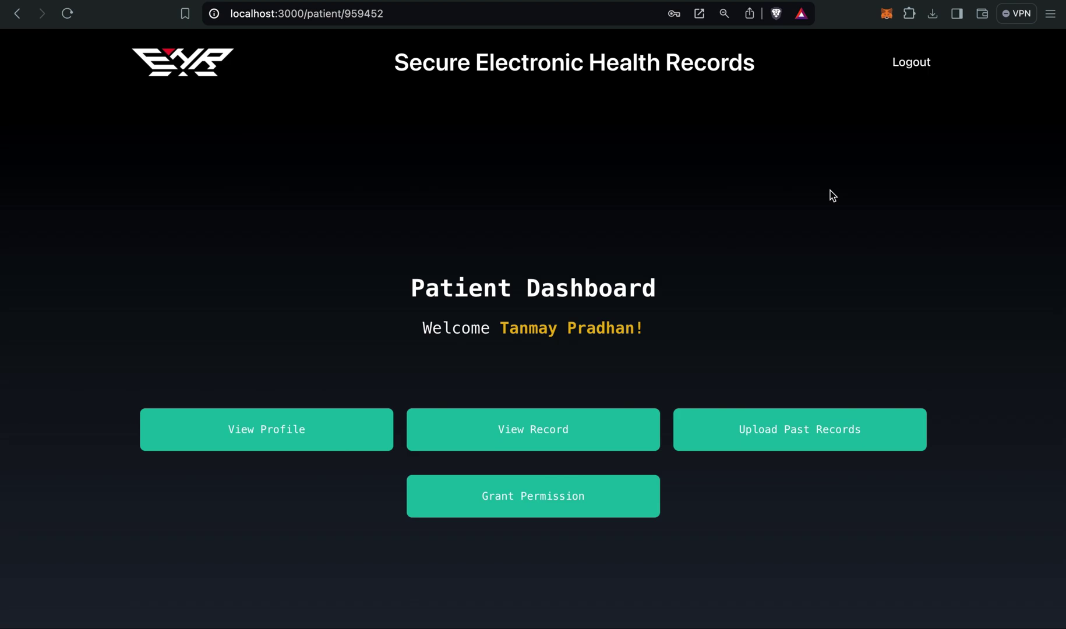
Log out of the patient account and sign in as the doctor with HH Number and password.
click(909, 62)
click(907, 66)
click(533, 339)
click(477, 375)
text(908218)
click(417, 435)
text(********)
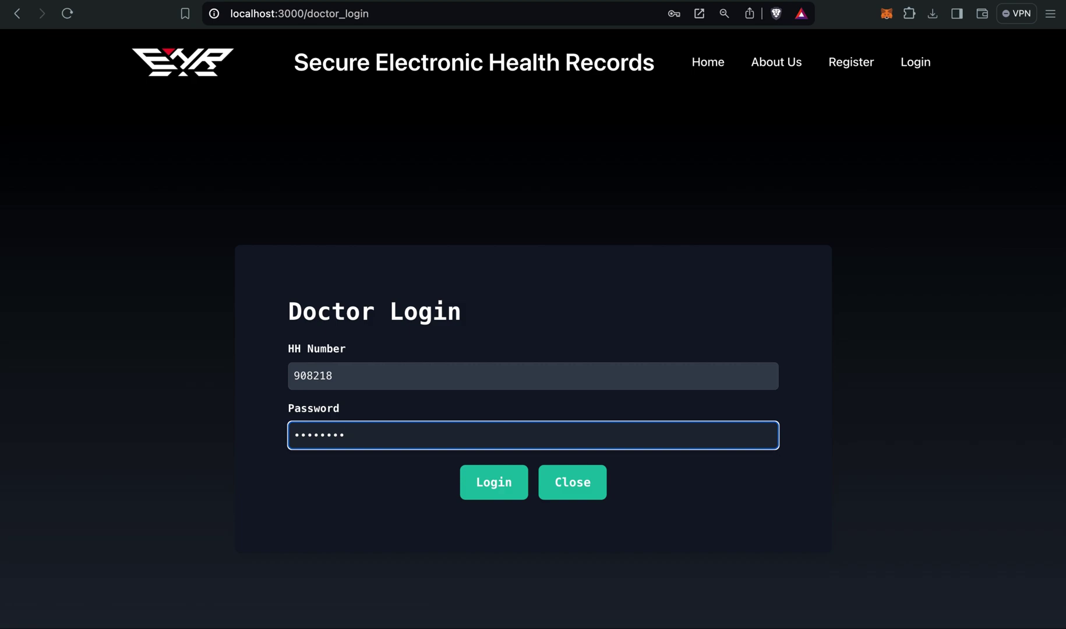
click(492, 483)
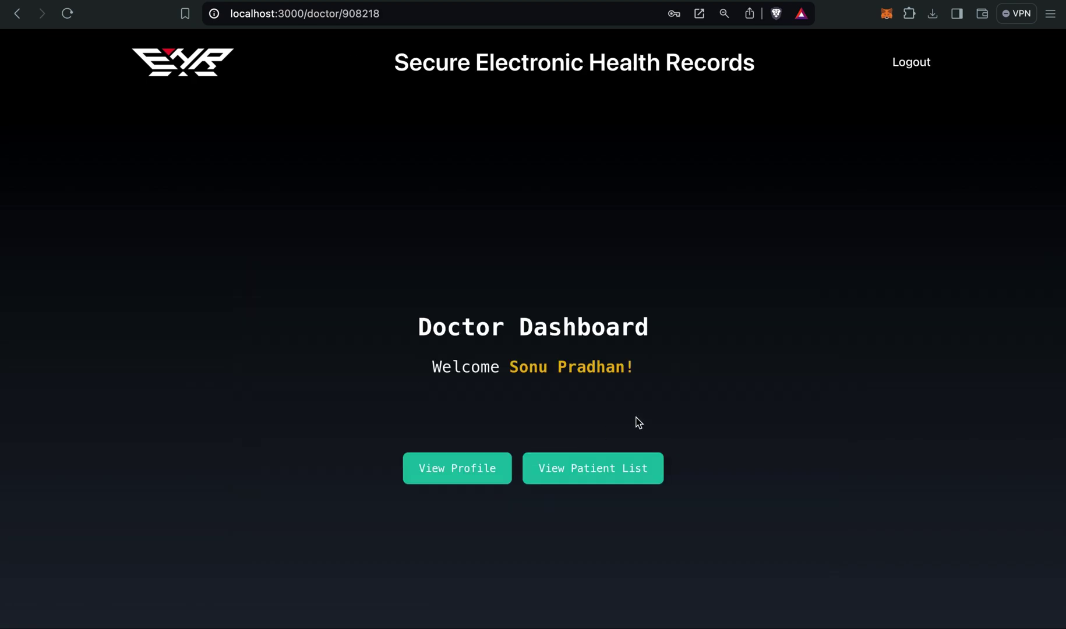
Show the doctor's profile with Dermatology specialization and 5 years' experience.
double_click(607, 373)
click(608, 373)
click(630, 373)
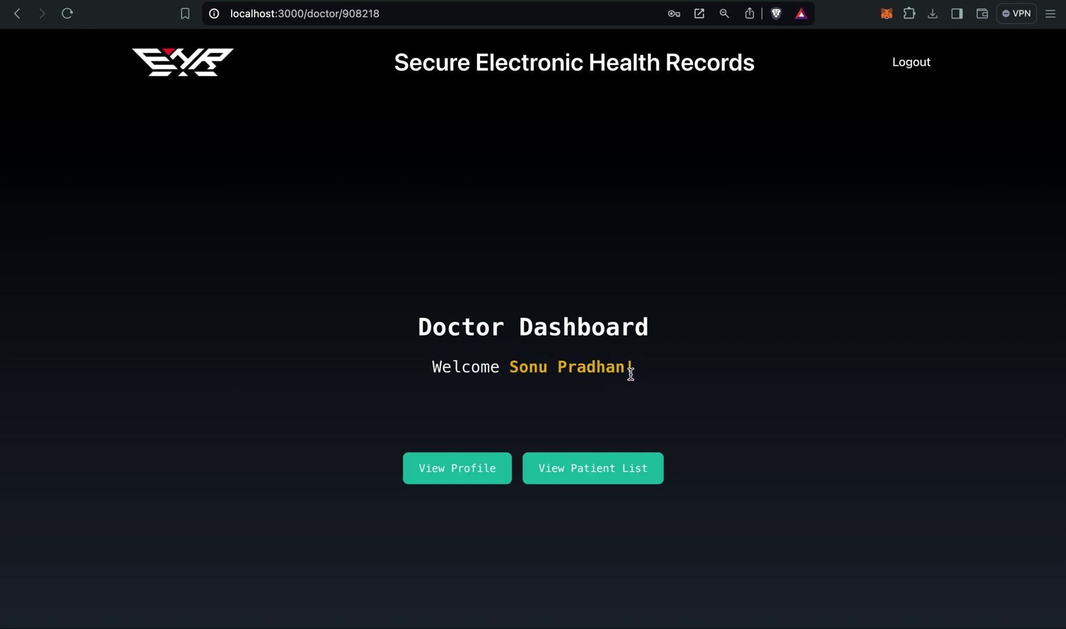
click(489, 468)
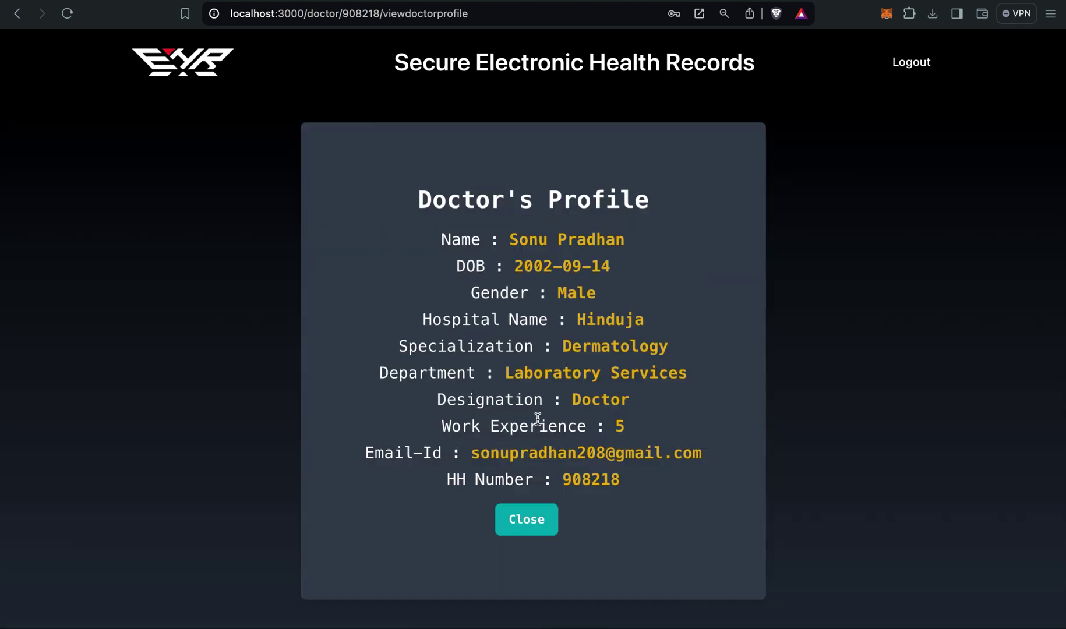
Open the patient from the doctor's patient list, view the uploaded lab report PDF, then return.
click(550, 524)
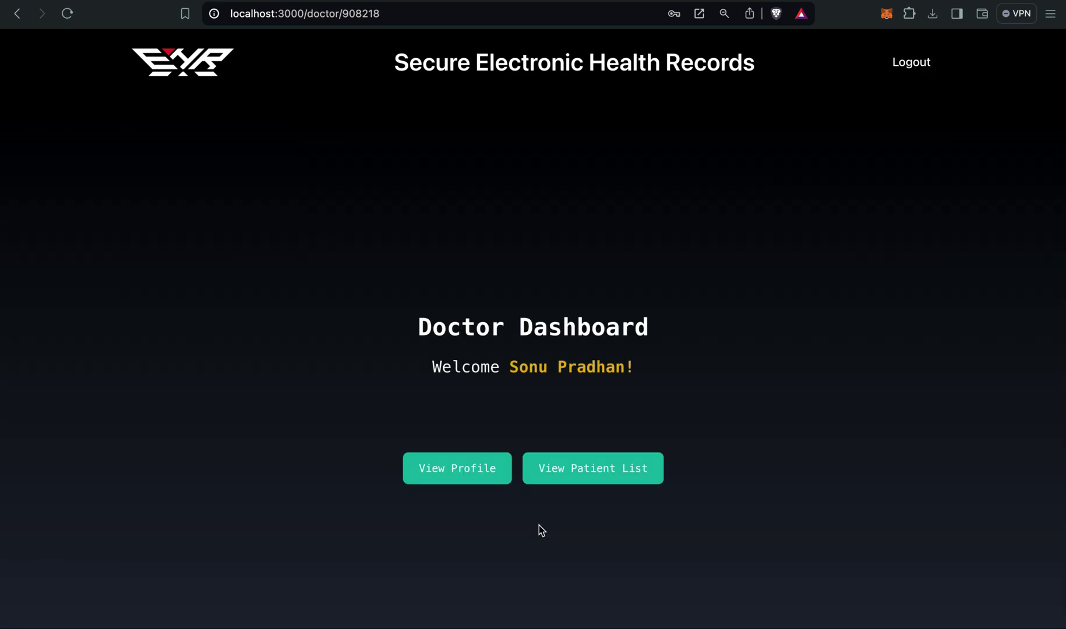
click(580, 477)
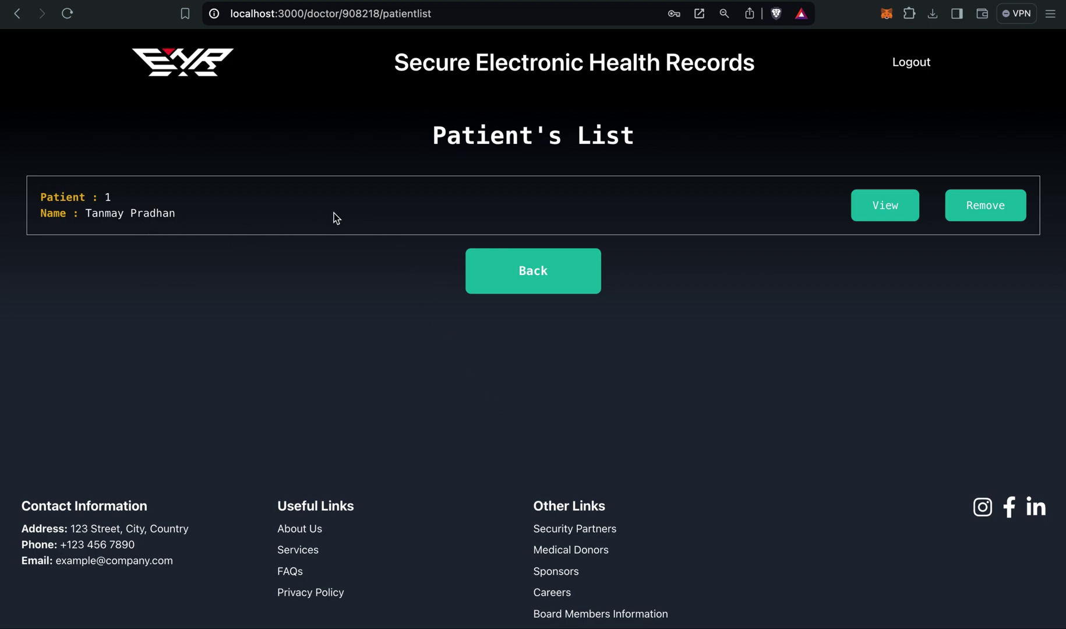
click(885, 210)
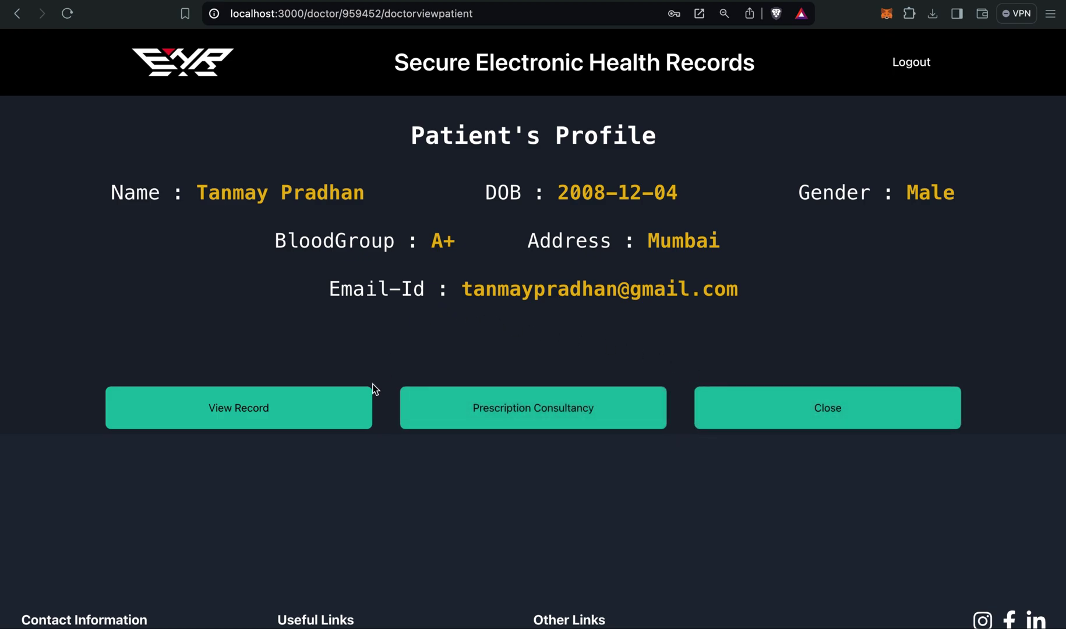
click(307, 423)
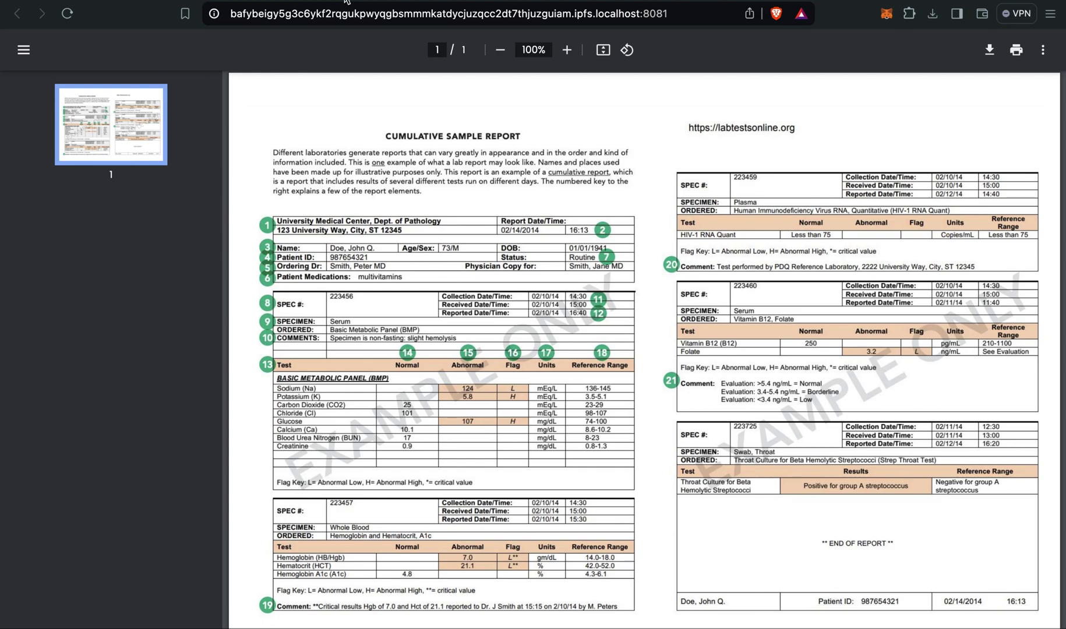
key(super+w)
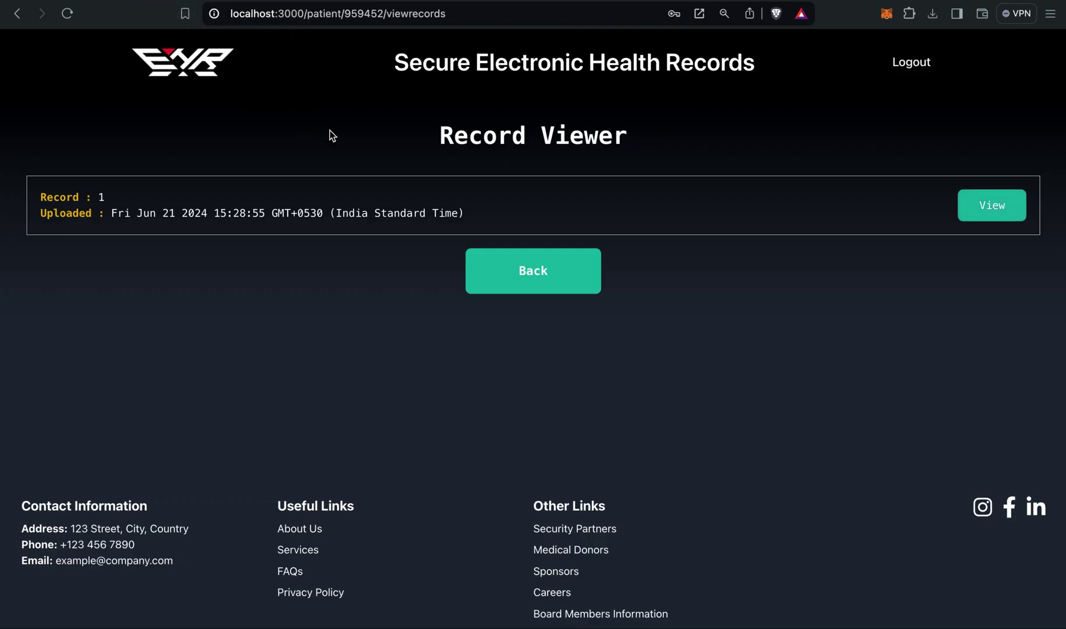
click(561, 273)
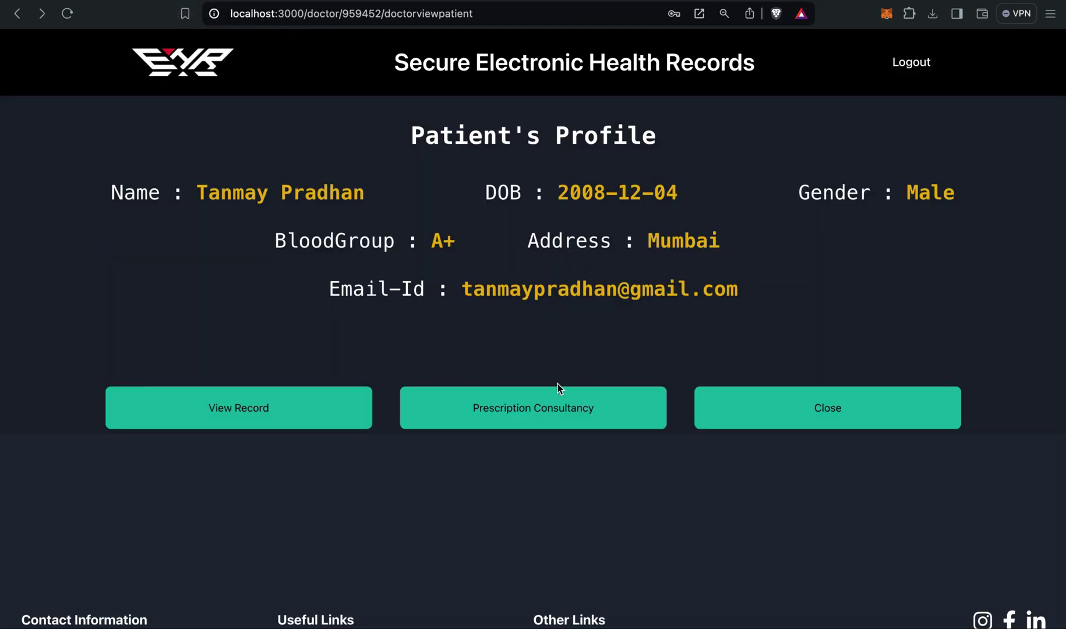
Start a new prescription consultancy and enter the patient's full name.
click(551, 421)
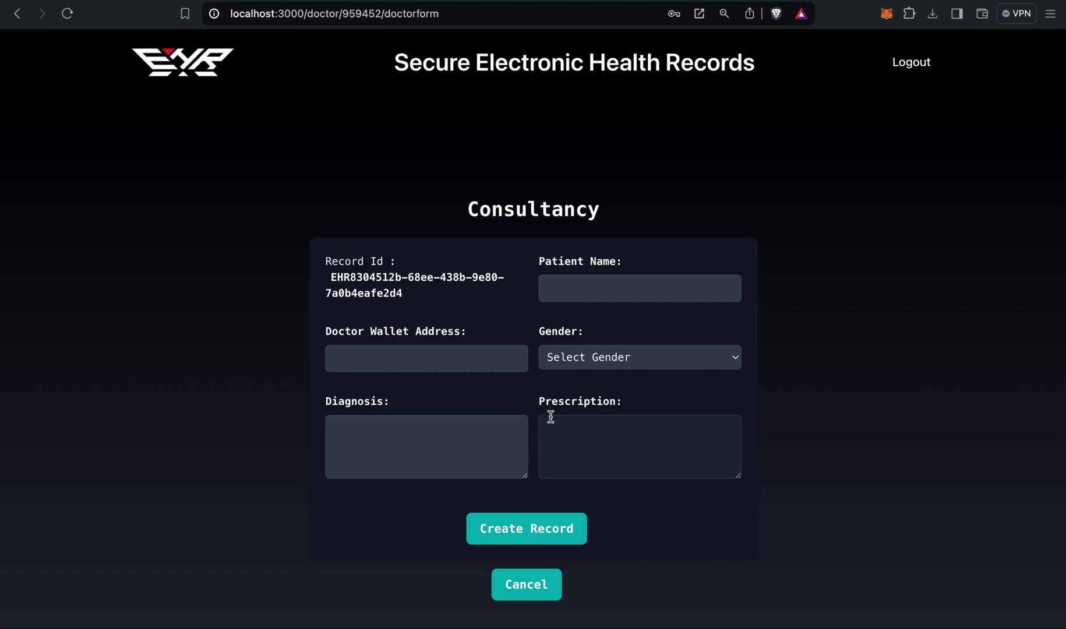
click(613, 298)
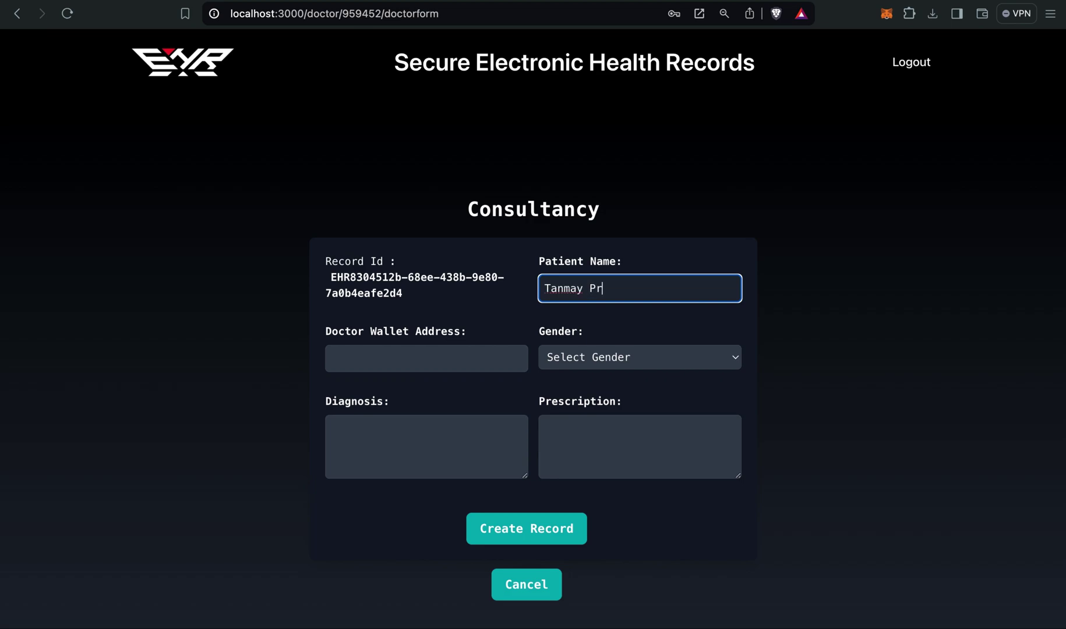
Paste the Doctor account's wallet address from MetaMask and set gender to Male.
click(442, 359)
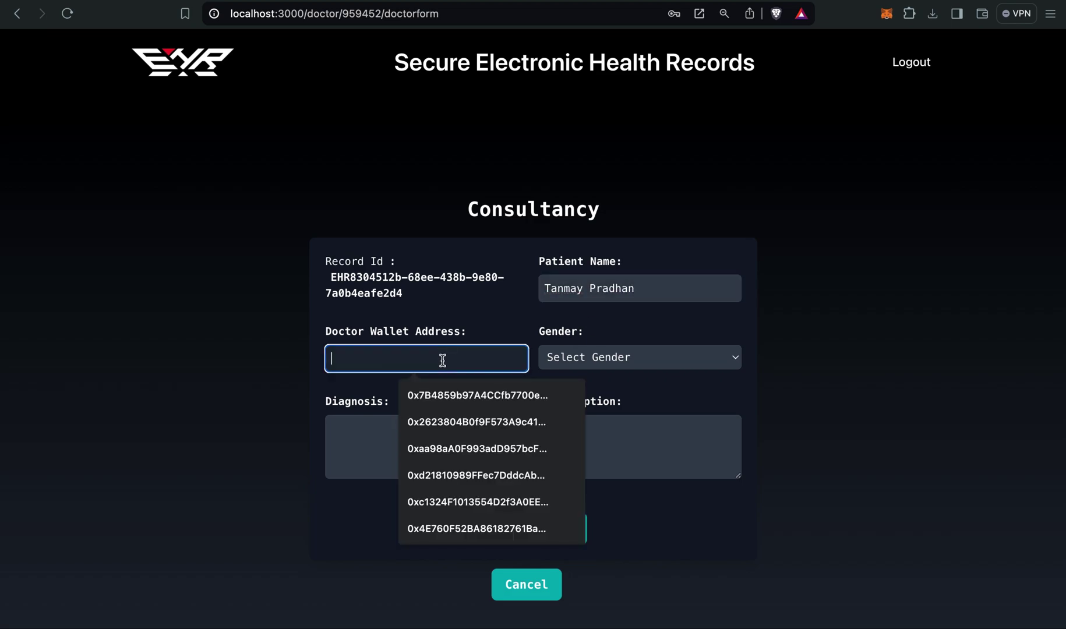
click(887, 21)
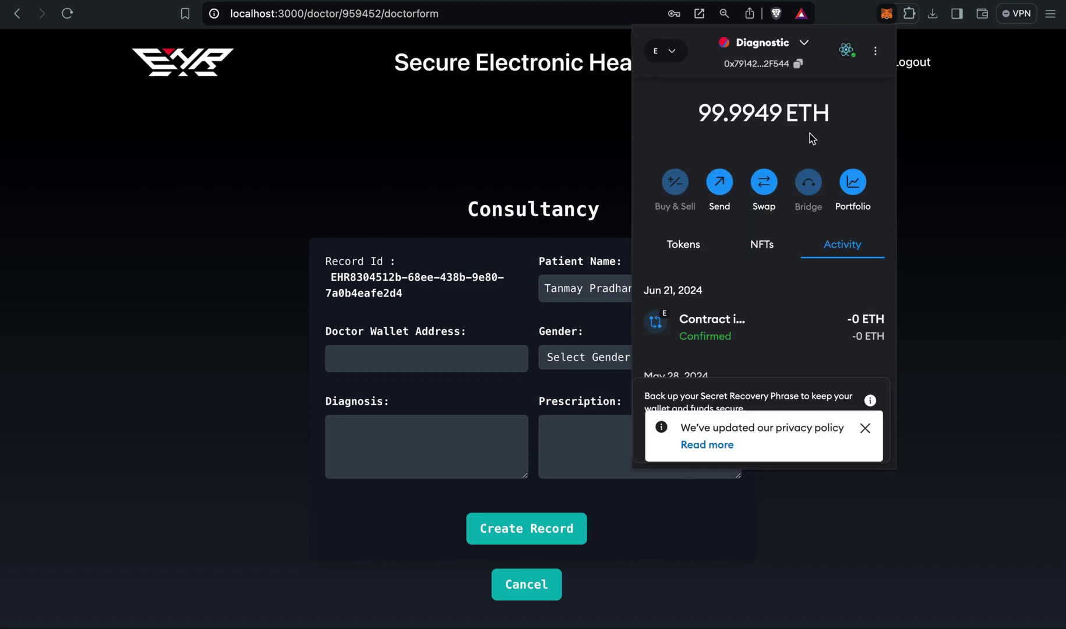
click(803, 45)
click(733, 189)
click(798, 63)
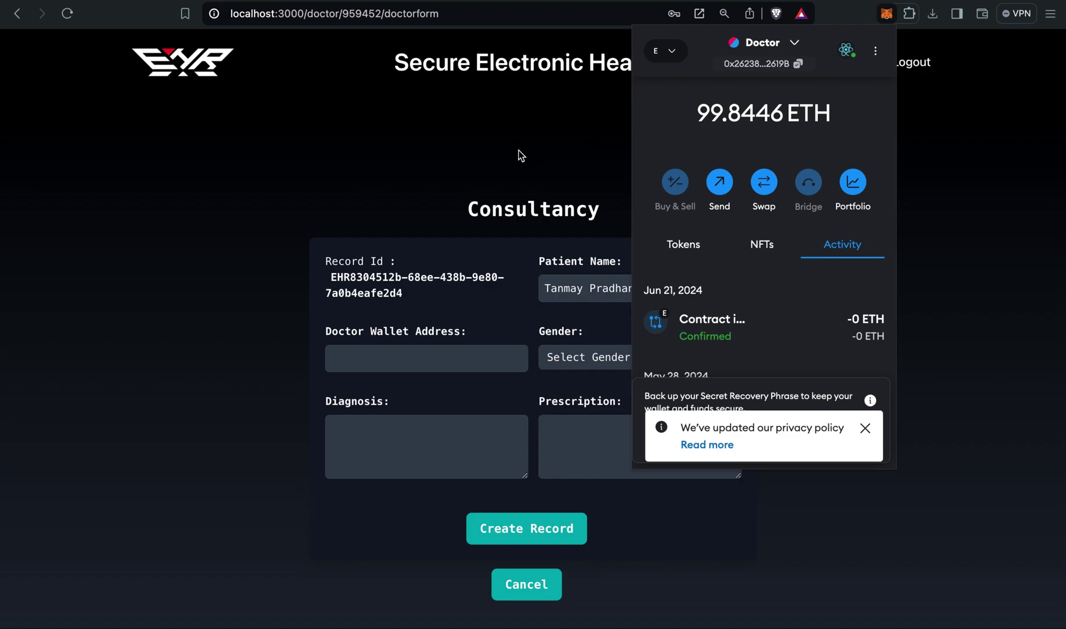
click(396, 361)
key(super+v)
click(577, 357)
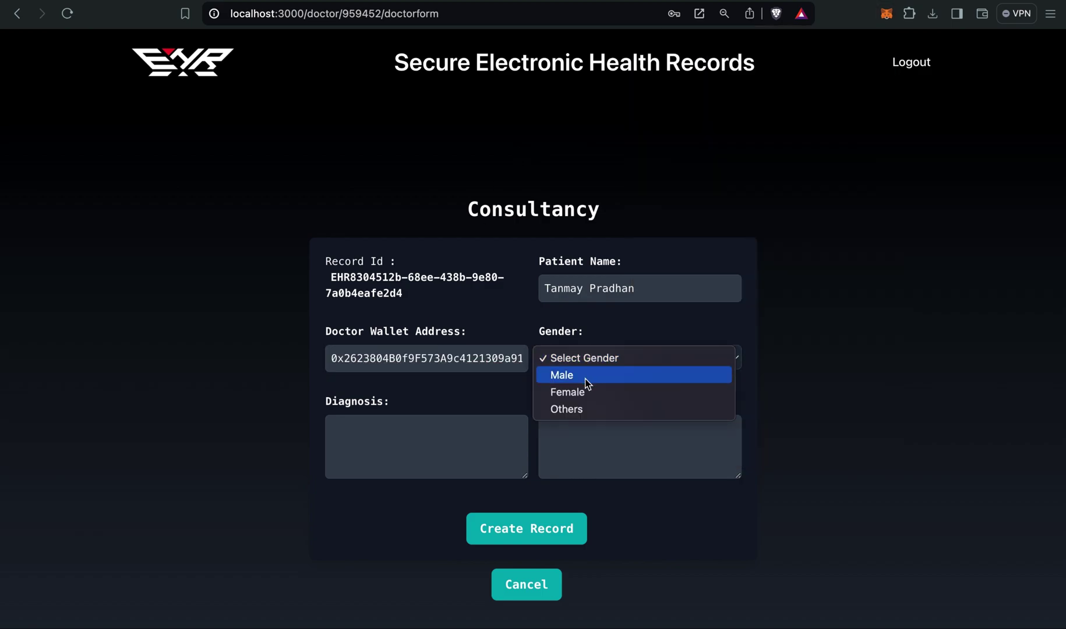
click(585, 373)
Enter diagnosis 'Chest Pain' and prescription 'DO XRAY and report again', create the record, and confirm it.
click(394, 456)
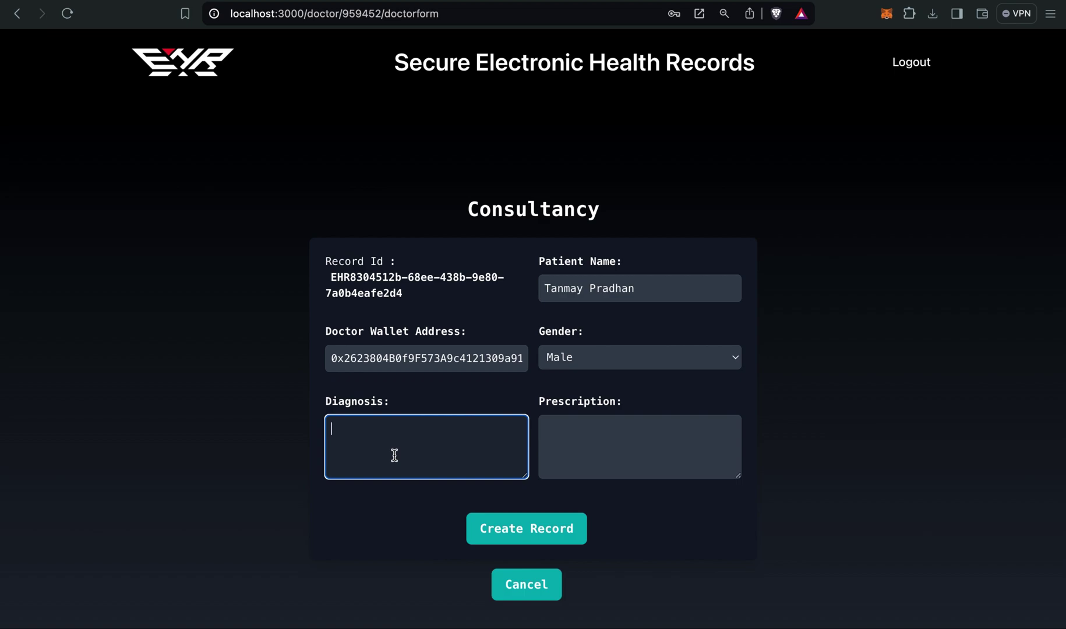
text(Chest Pain)
click(573, 444)
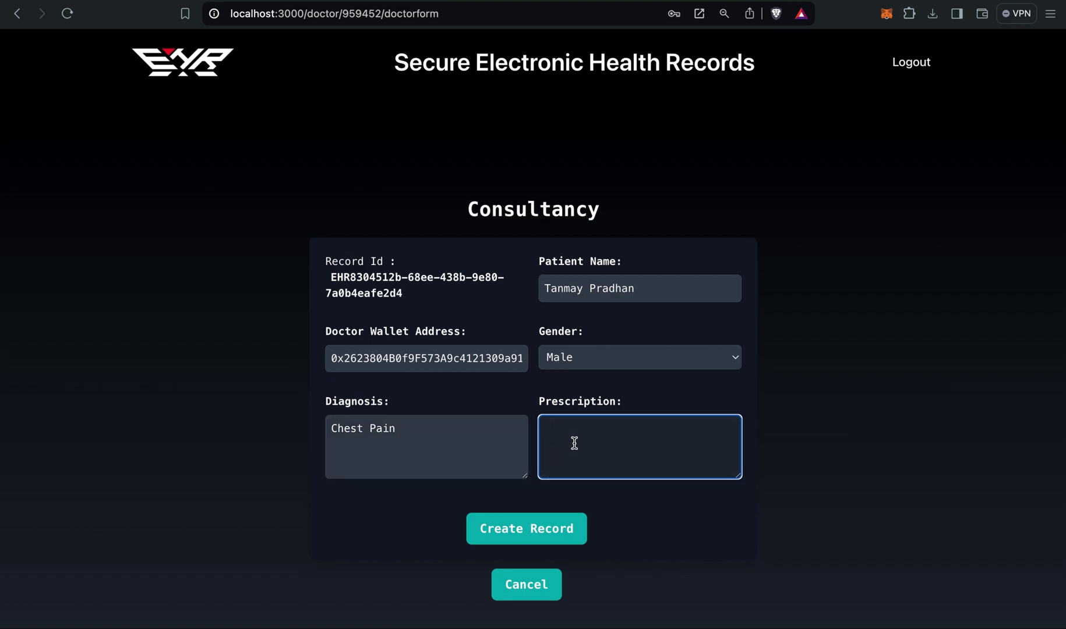
text(DO XRAY and report again)
click(648, 387)
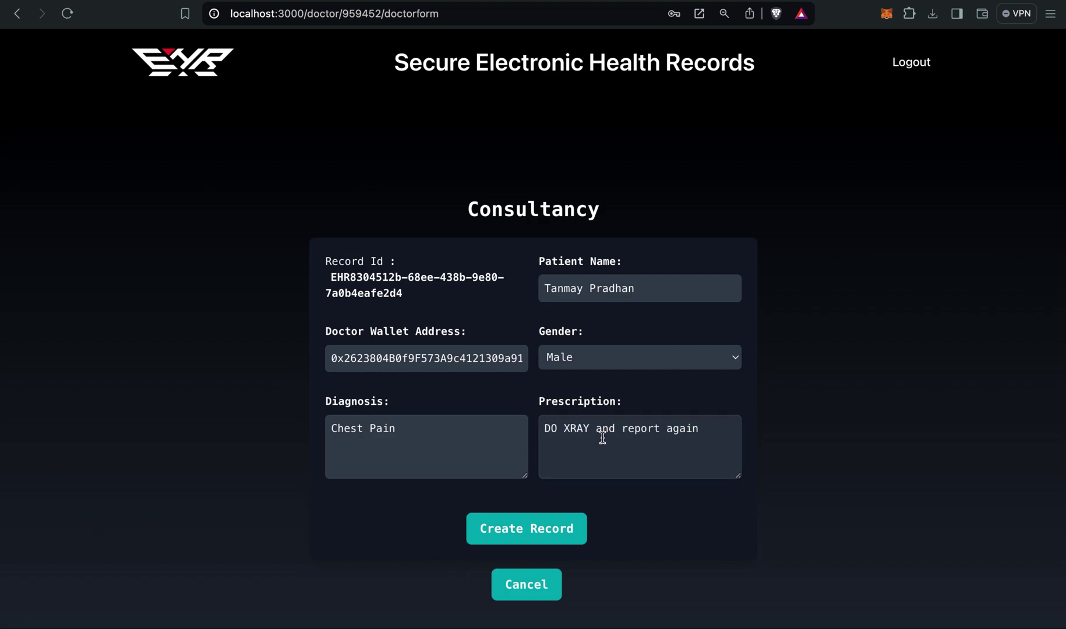
click(545, 533)
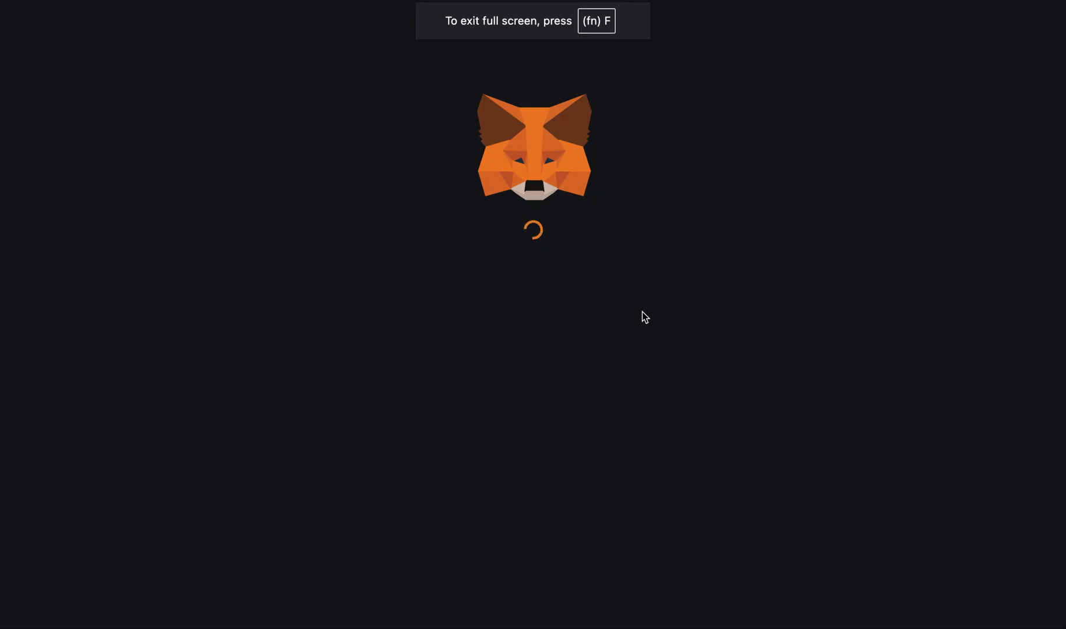
click(606, 496)
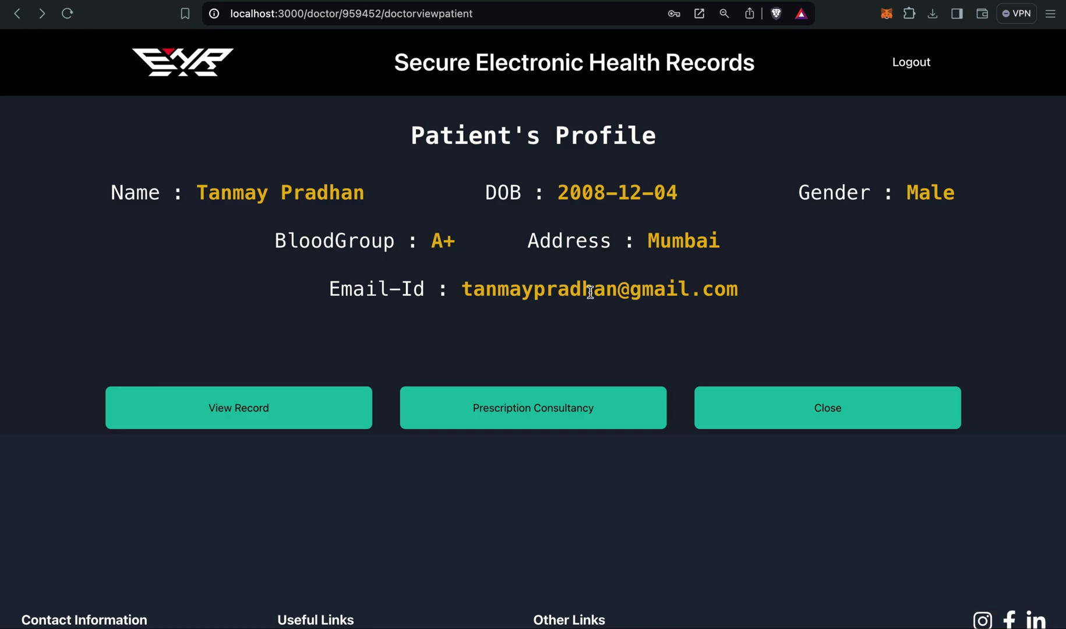
Return to the doctor dashboard, log out, and choose Diagnostic Login.
click(720, 406)
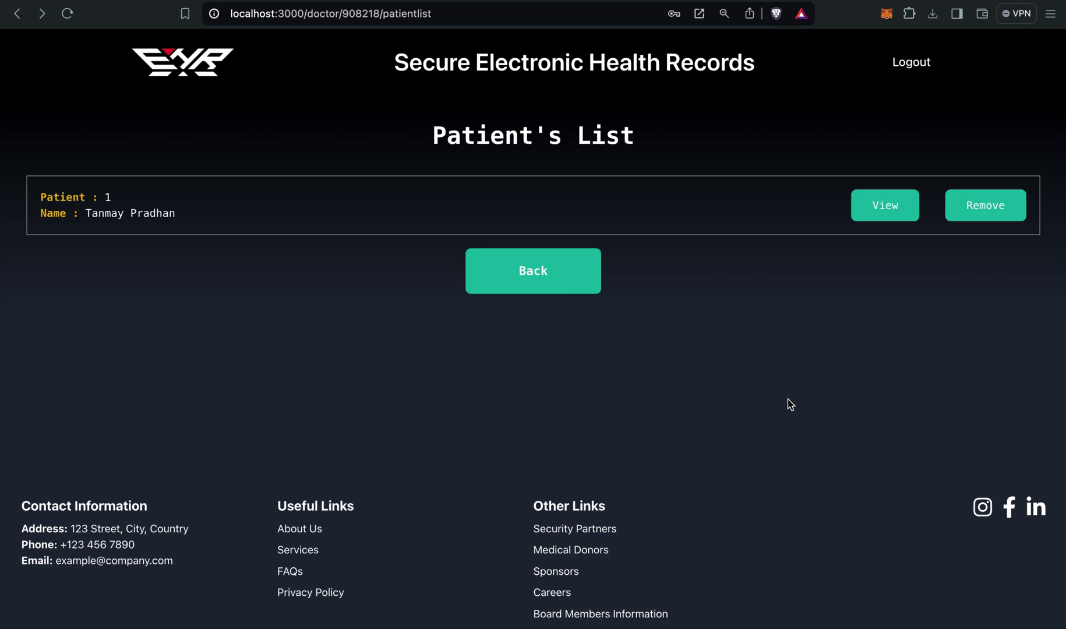
click(554, 269)
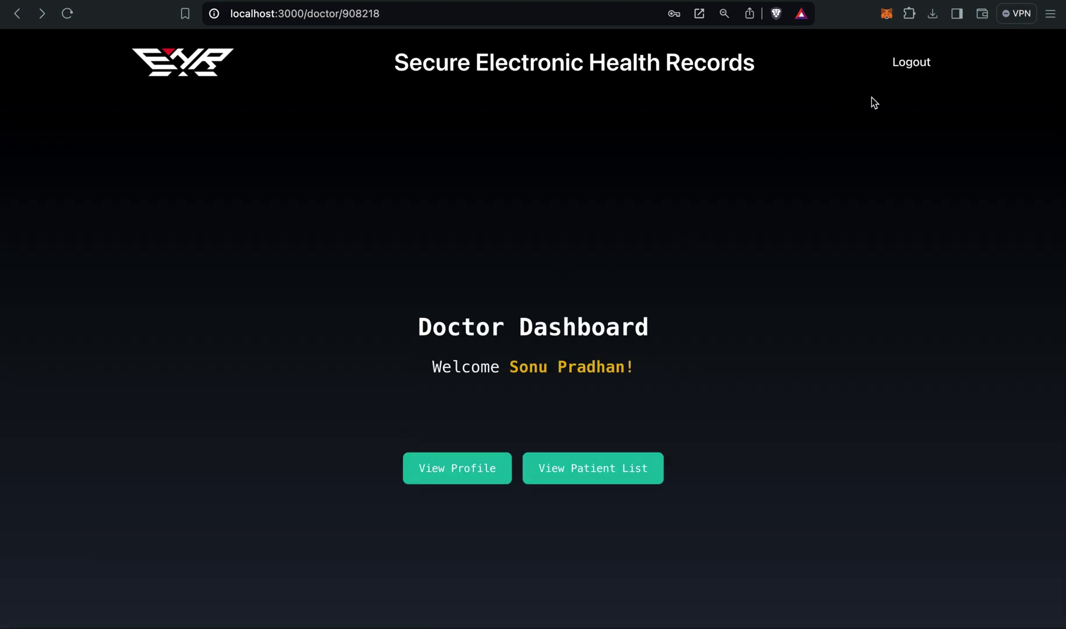
click(914, 67)
click(912, 66)
click(544, 436)
Sign in as the diagnostic centre with its HH Number and password, then check its profile.
click(472, 376)
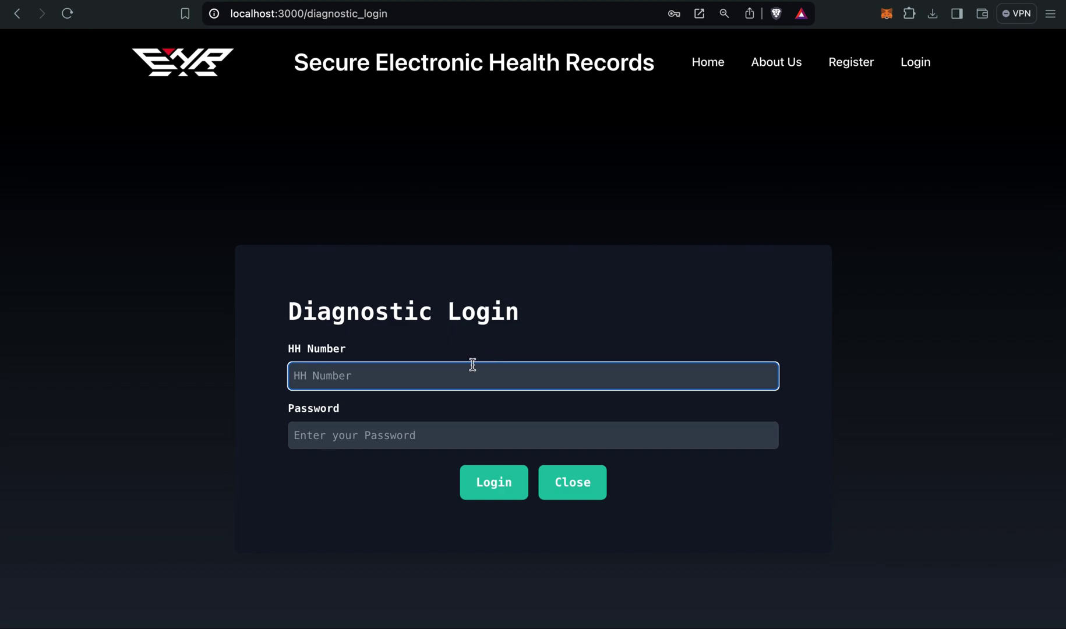
text(996966)
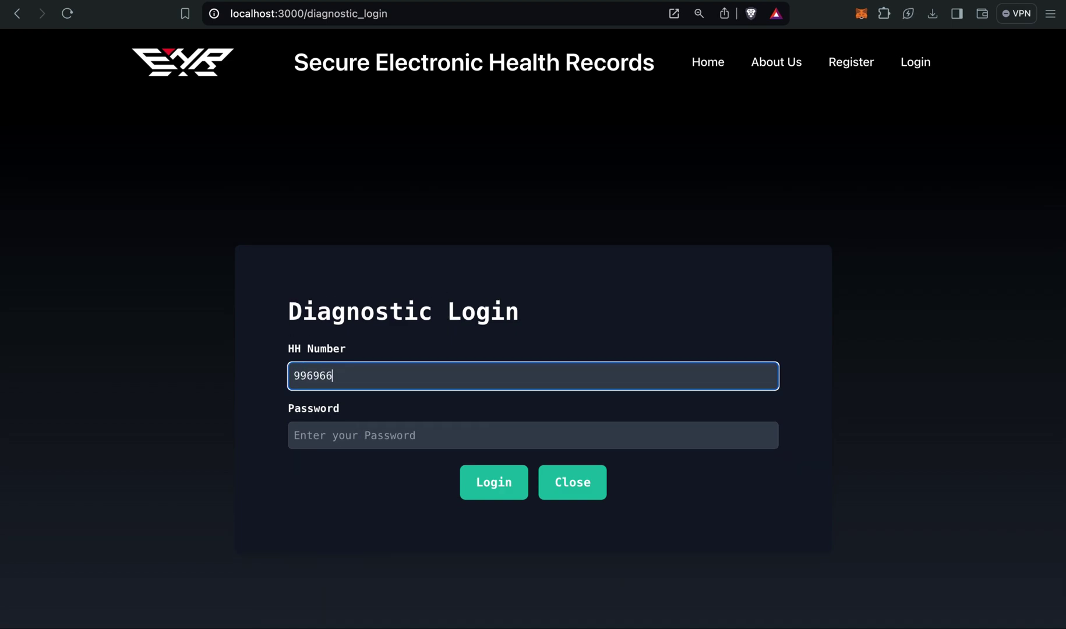
click(406, 440)
text(********)
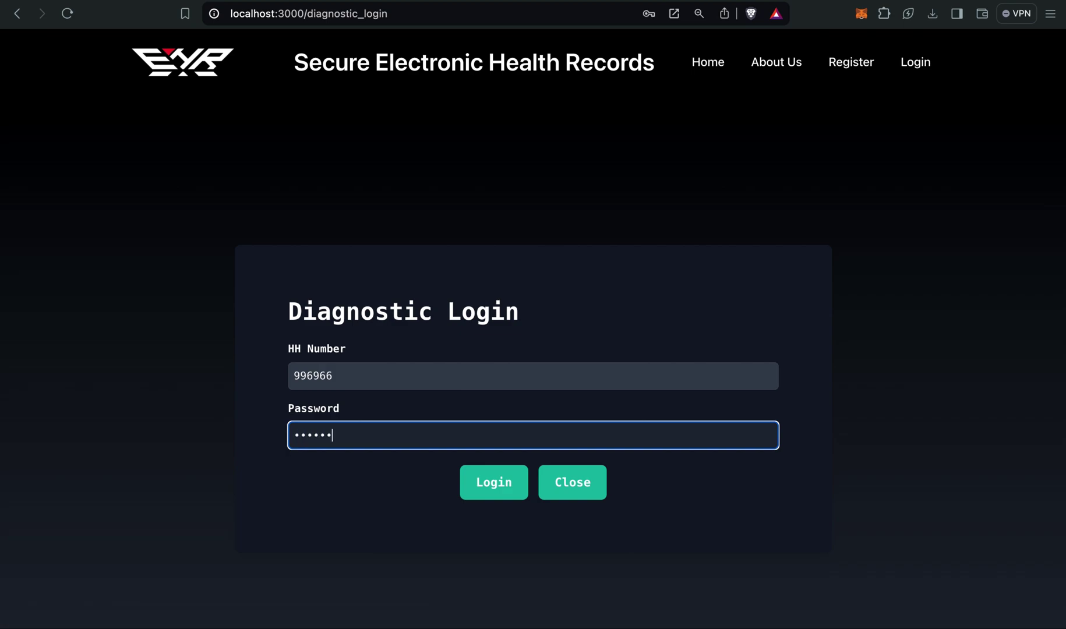
click(487, 482)
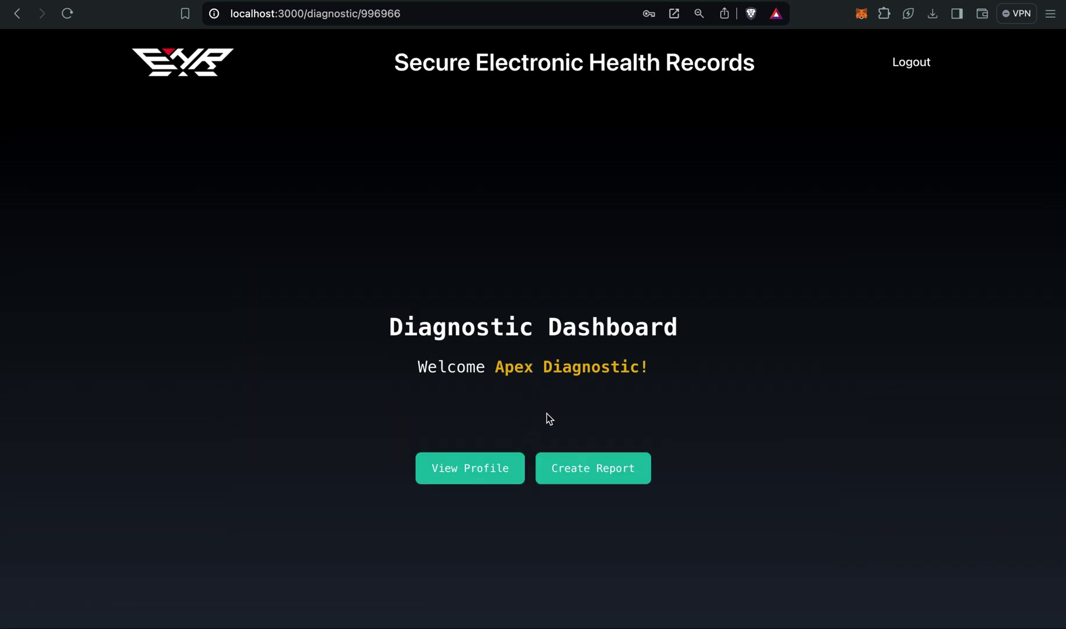
click(483, 466)
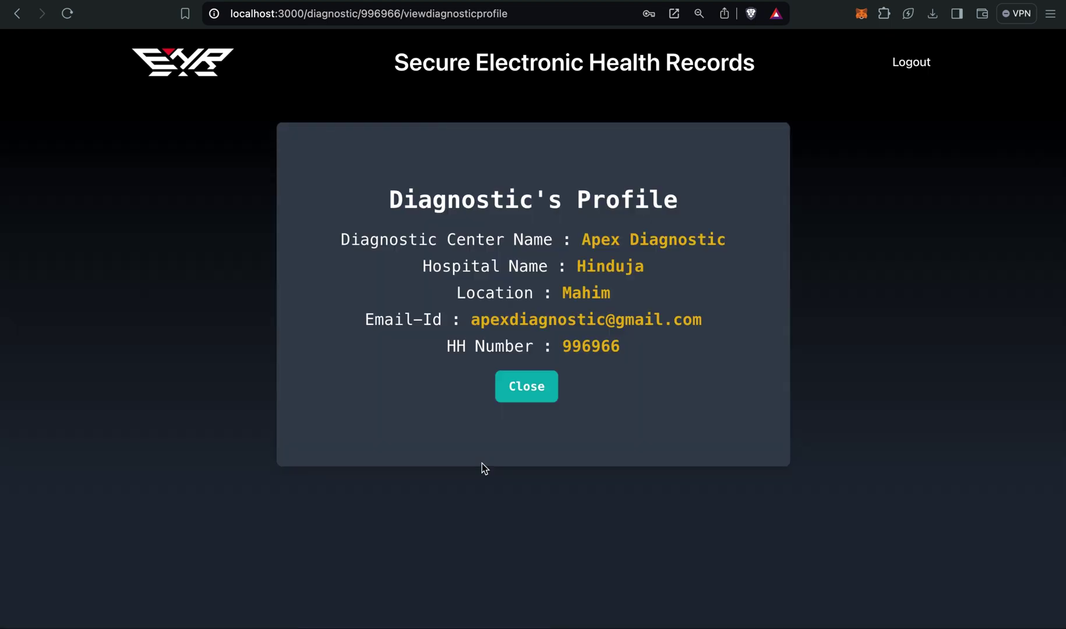
click(526, 388)
Start a new lab report and enter the doctor's full name.
click(576, 466)
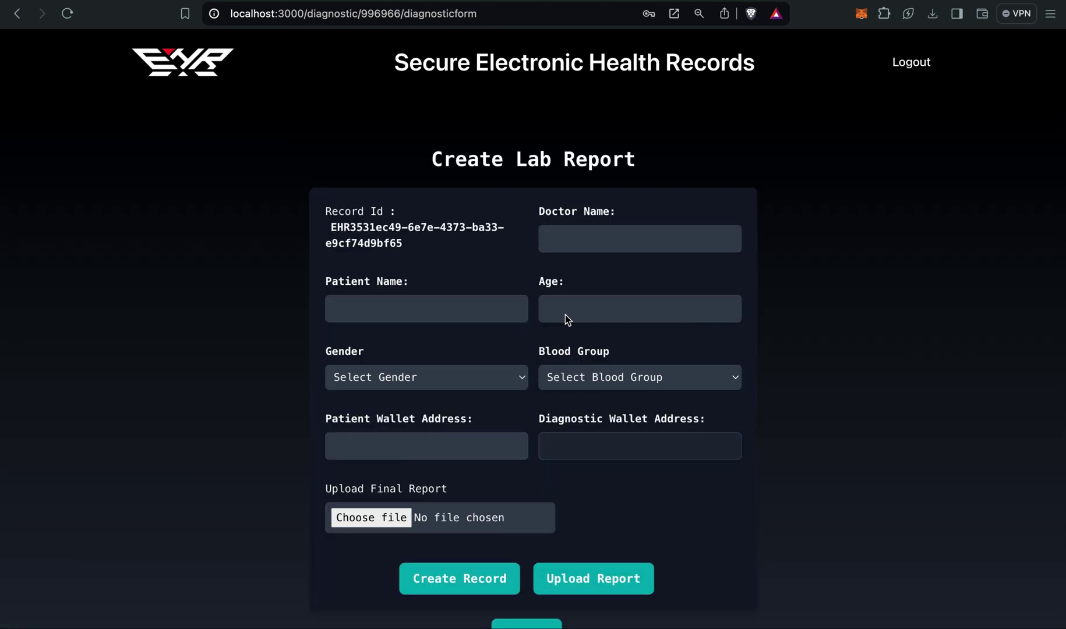
click(597, 238)
click(587, 241)
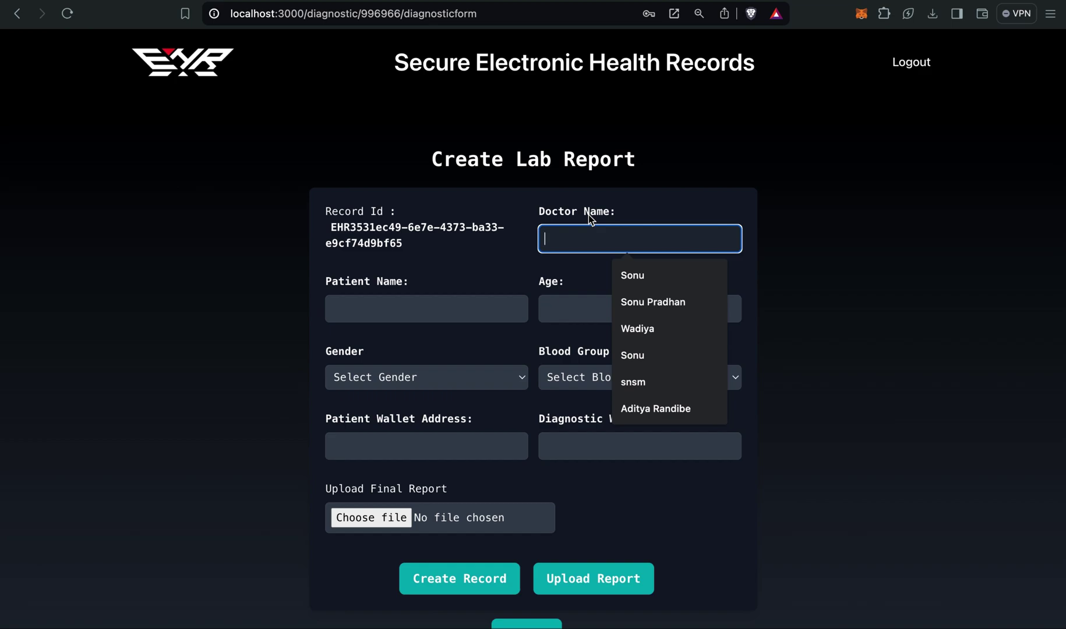
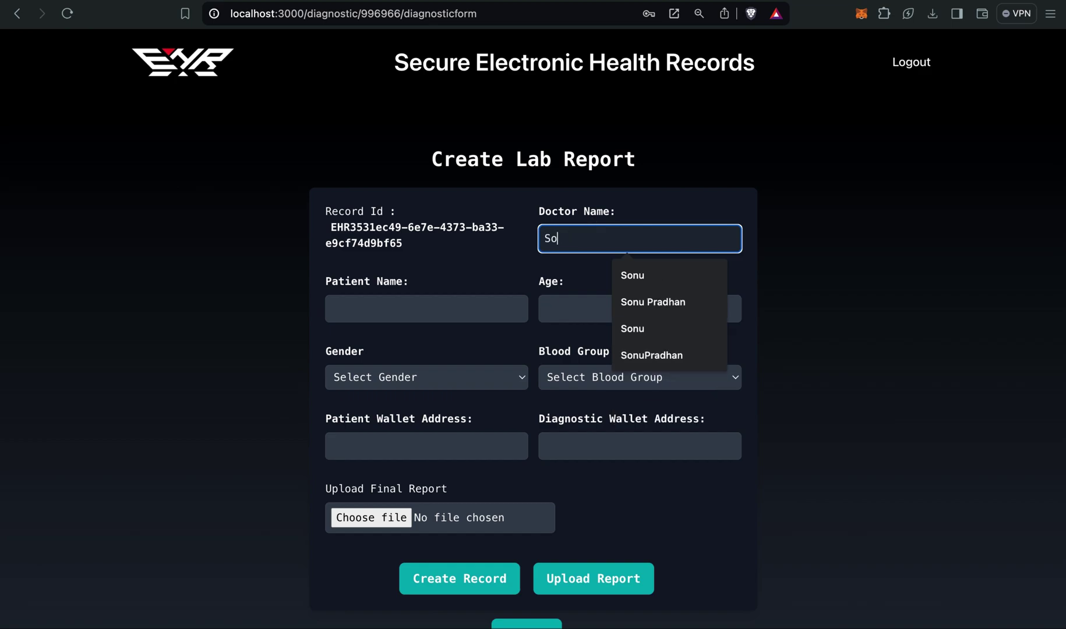
Enter the patient's full name in the lab report.
click(452, 312)
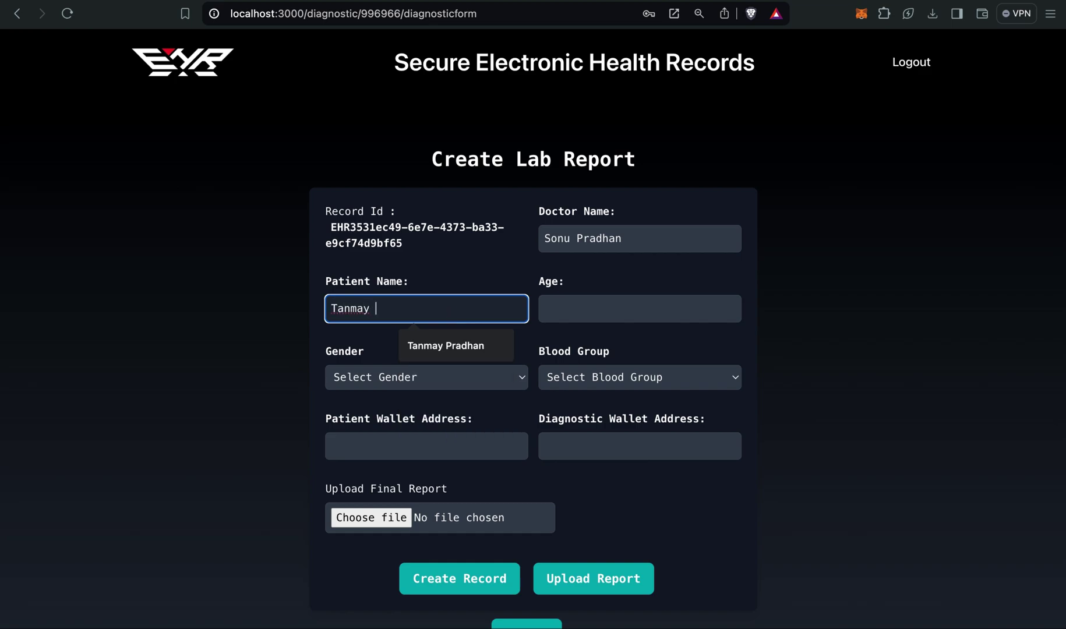
Set the report's age to 18, gender to Male and blood group to A+.
click(632, 316)
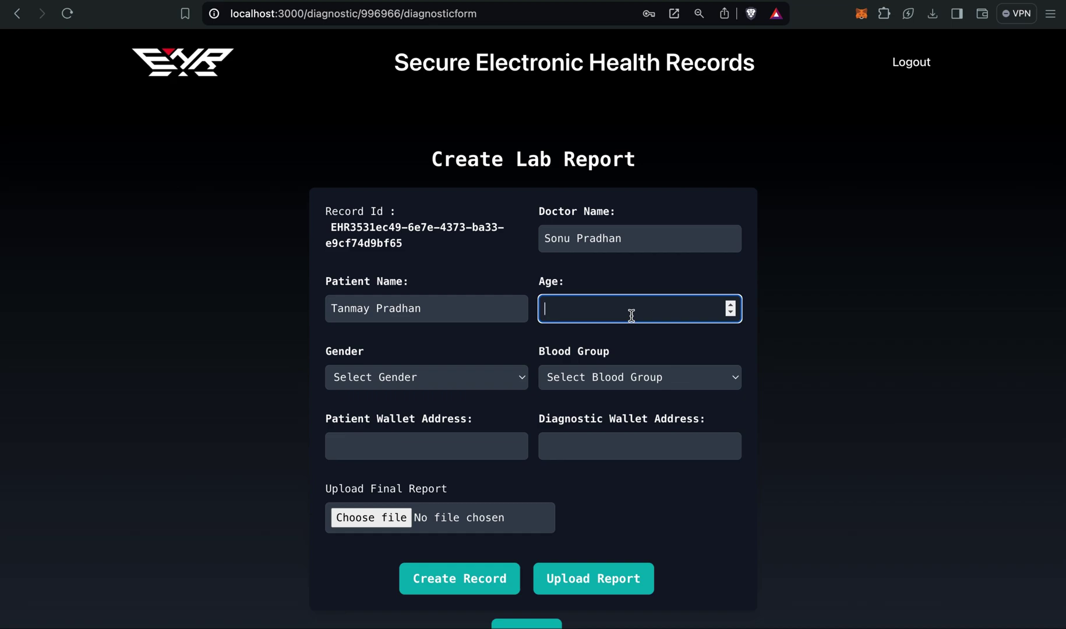
text(18)
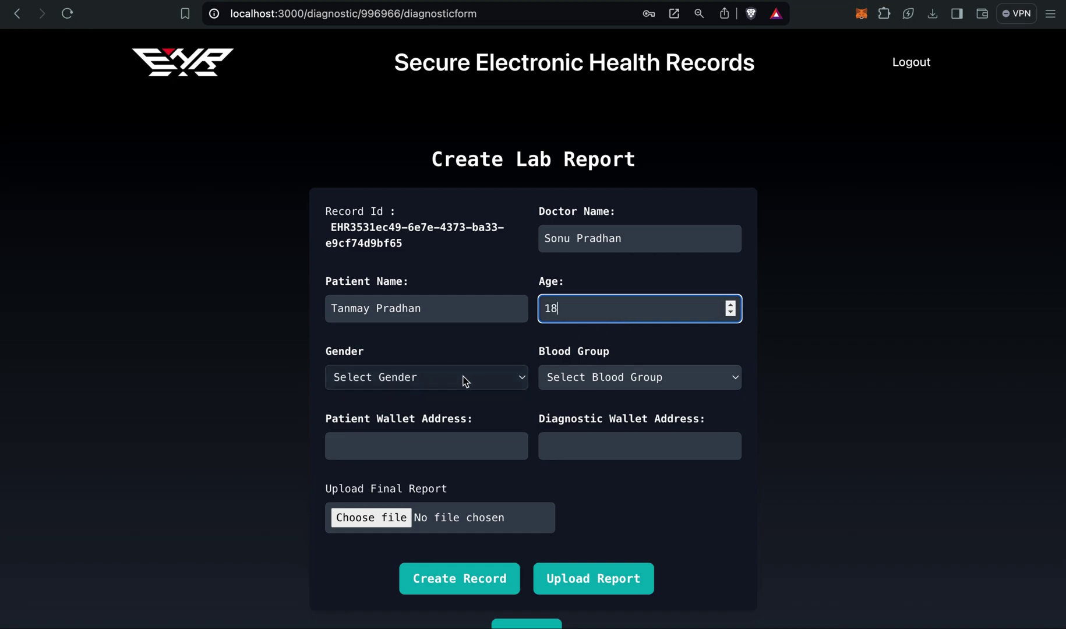
click(465, 381)
click(423, 395)
click(617, 373)
click(613, 395)
click(483, 443)
click(583, 446)
click(469, 419)
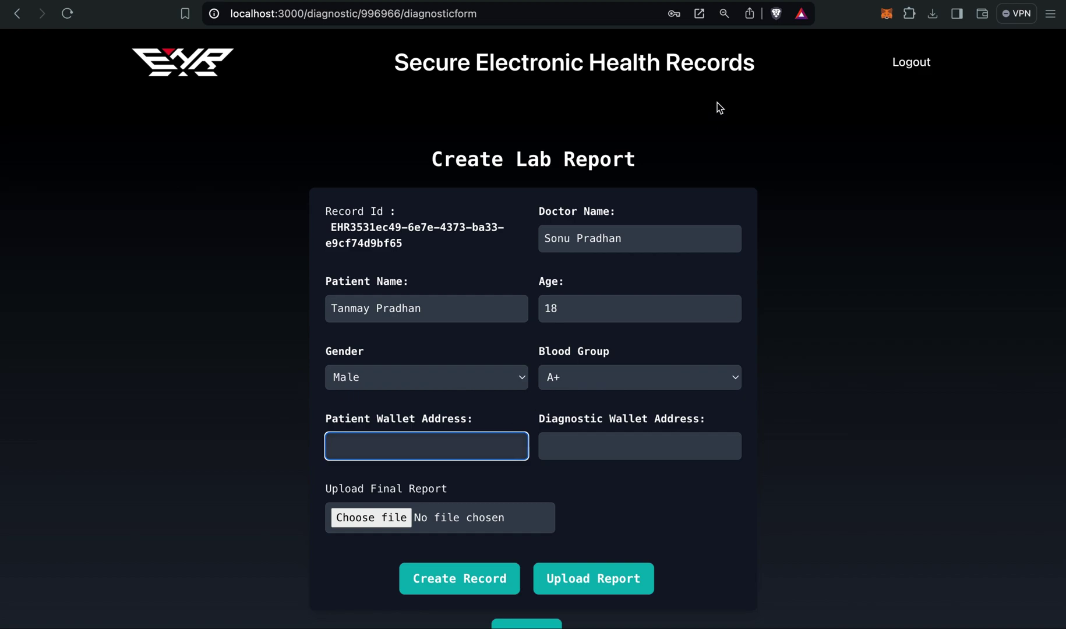
Copy the Patient account's address from MetaMask into the Patient Wallet Address field.
click(884, 14)
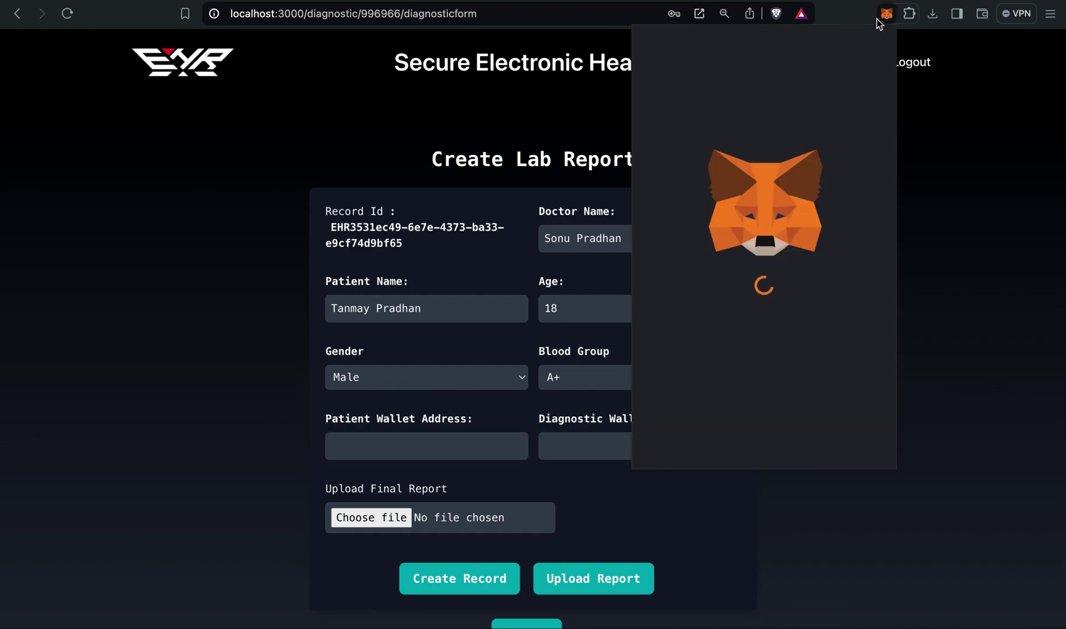
click(804, 46)
click(752, 263)
click(775, 64)
click(459, 395)
key(super+v)
click(600, 447)
Copy the Diagnostic account's address from MetaMask into the Diagnostic Wallet Address field.
click(886, 13)
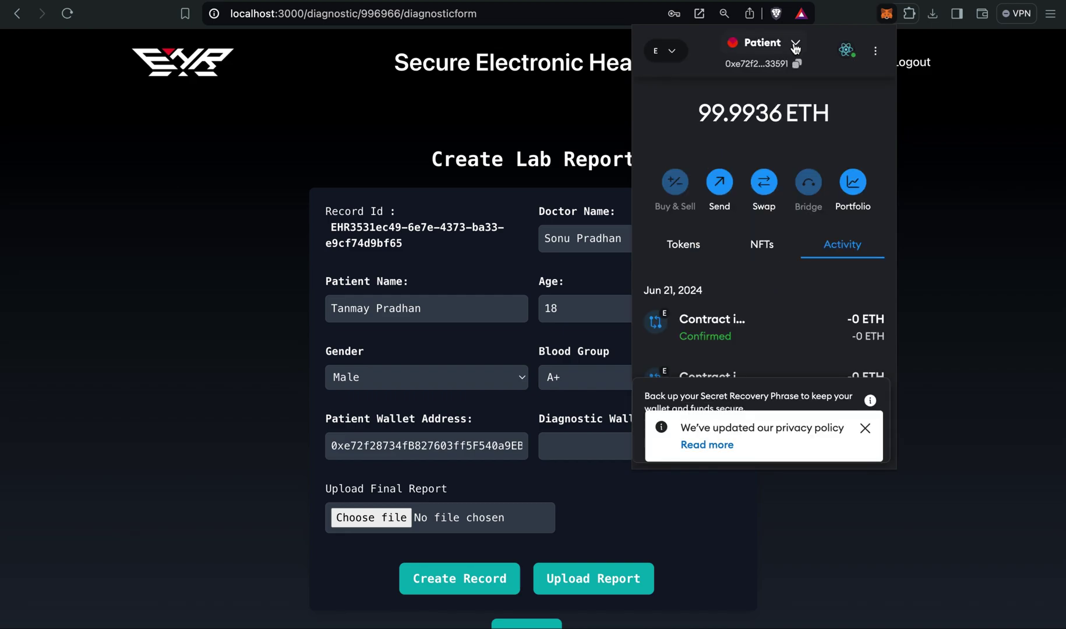
click(796, 42)
click(746, 313)
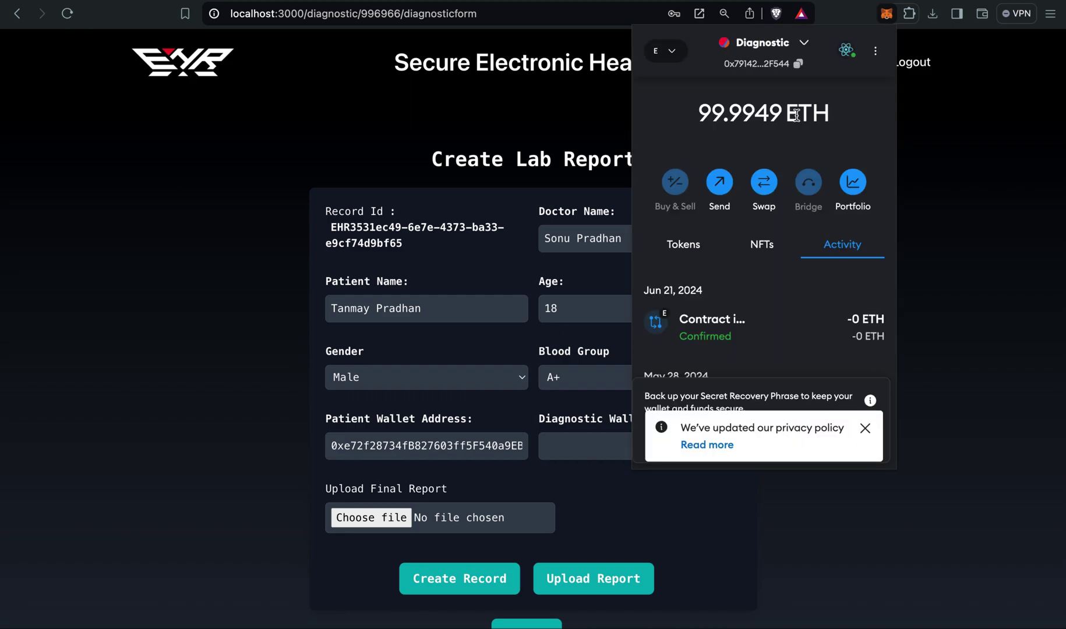
click(803, 75)
click(947, 155)
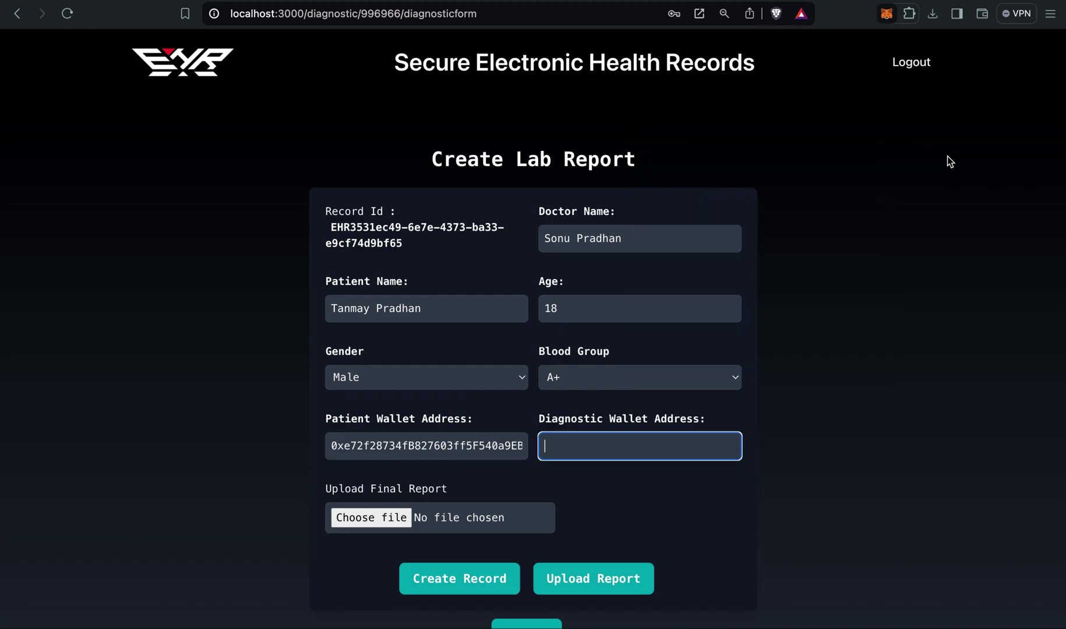
key(super+v)
click(716, 424)
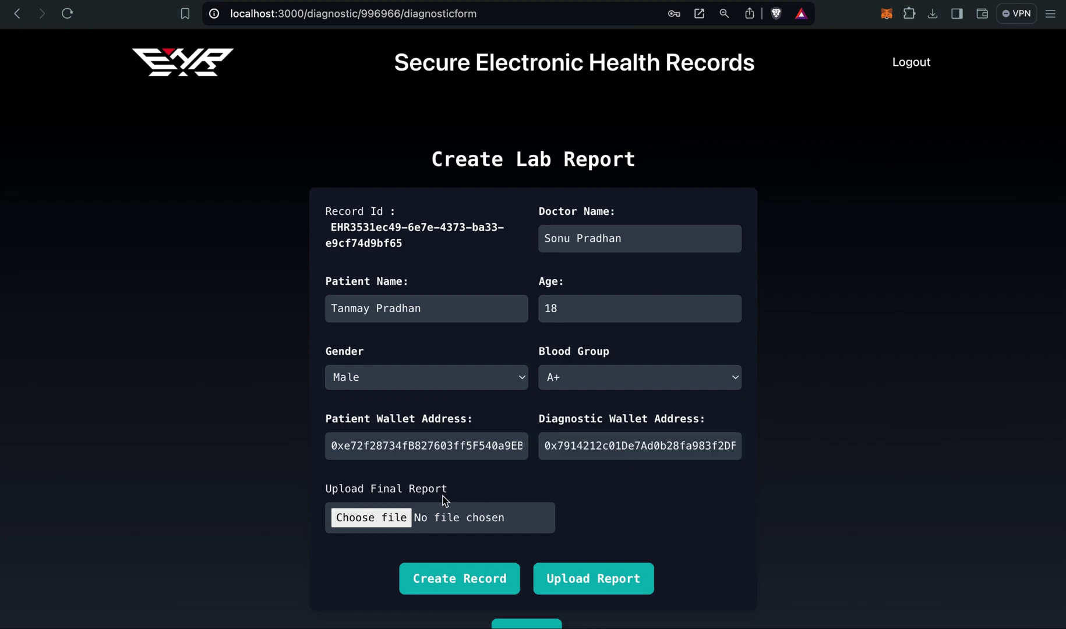
Attach Xray.pdf from the Desktop as the lab report's final report file.
click(376, 519)
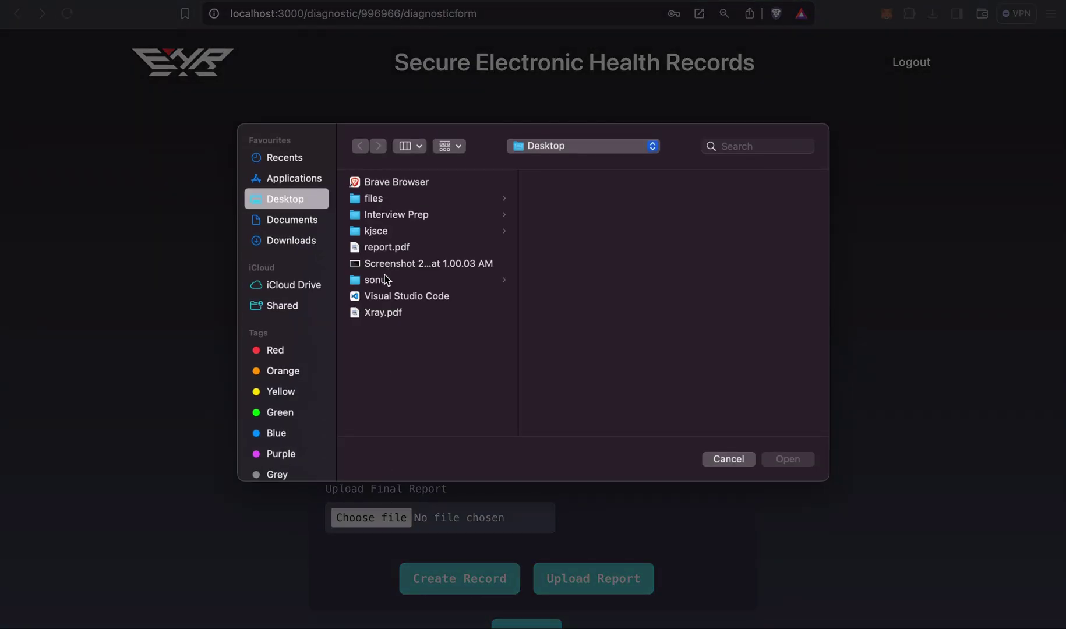
double_click(382, 315)
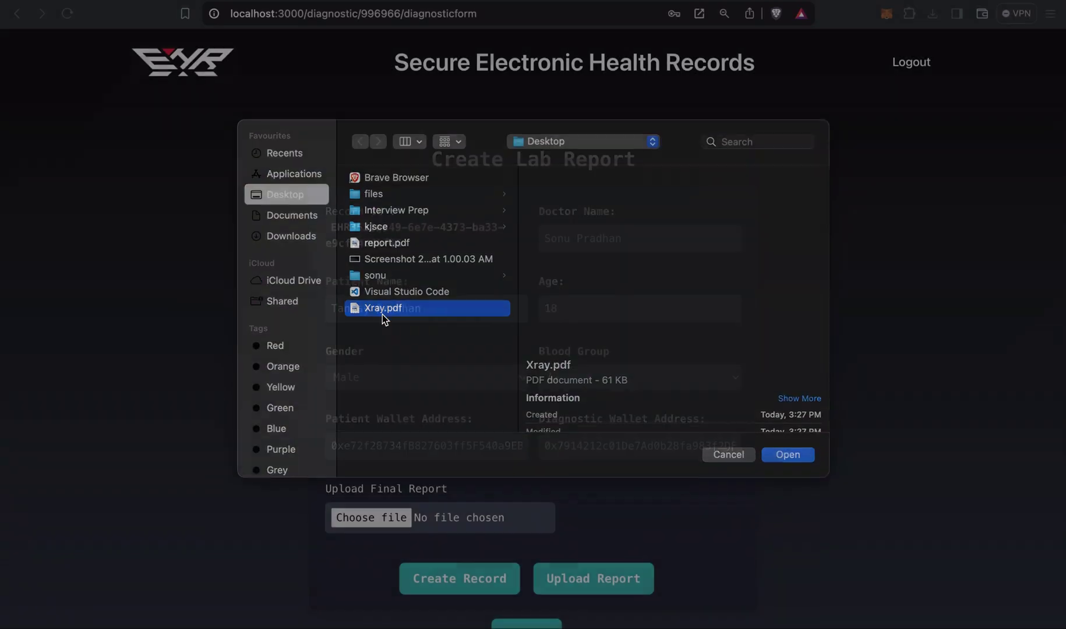
scroll(647, 519, down, 2)
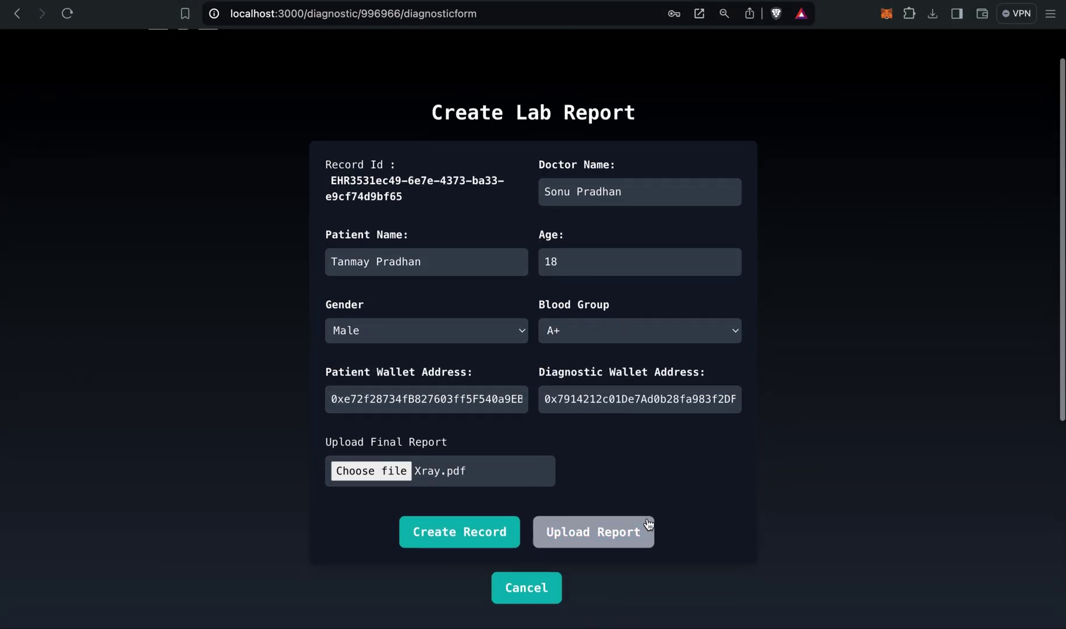
scroll(648, 522, down, 1)
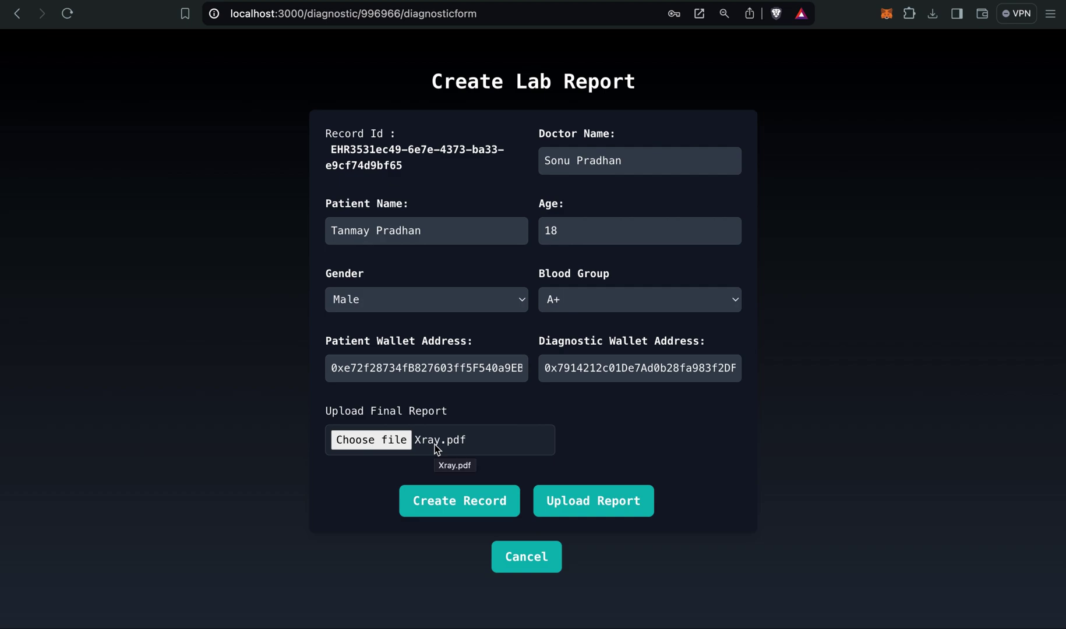
Upload the X-ray lab report and confirm its 0.00041169 ETH MetaMask transaction.
click(569, 503)
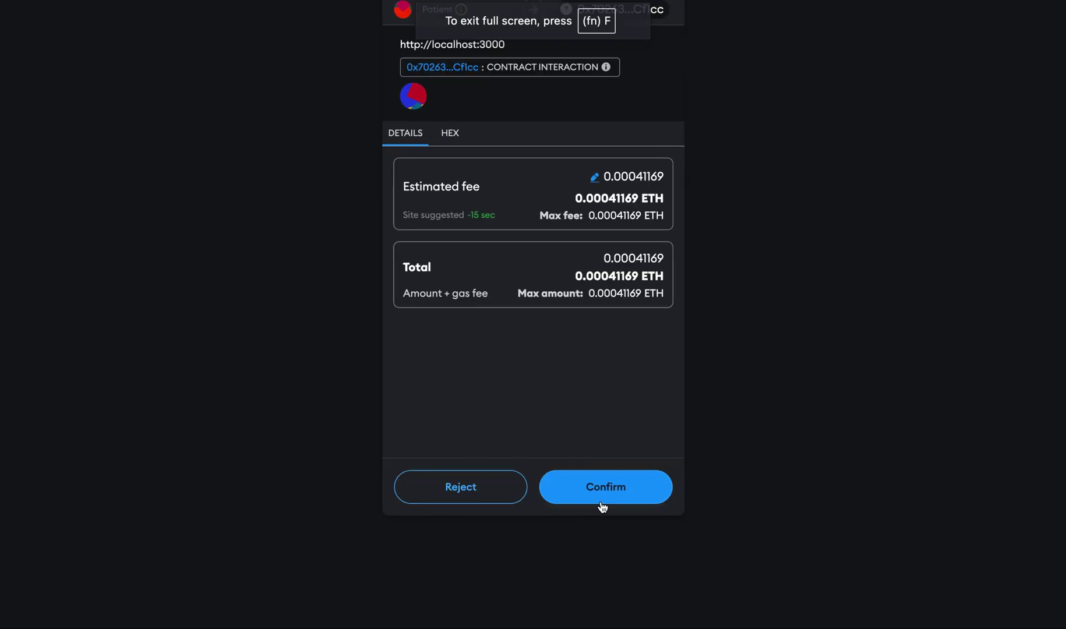
click(601, 504)
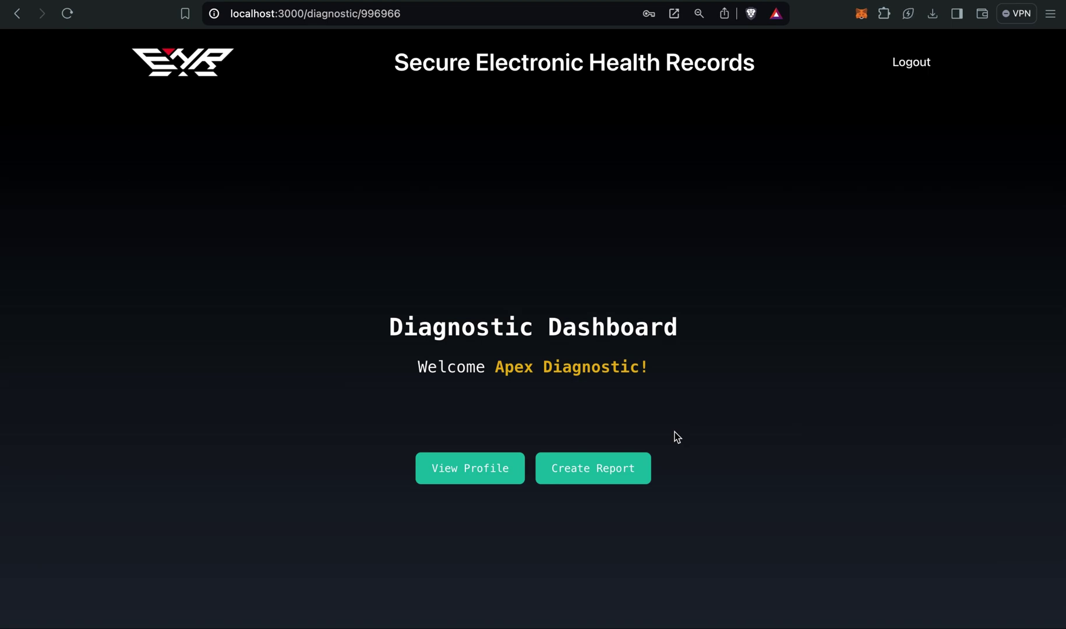
Log out of the diagnostic account and sign in as the doctor with HH Number and password.
click(912, 78)
click(914, 66)
click(558, 340)
click(445, 387)
text(908218)
click(386, 431)
text(*******)
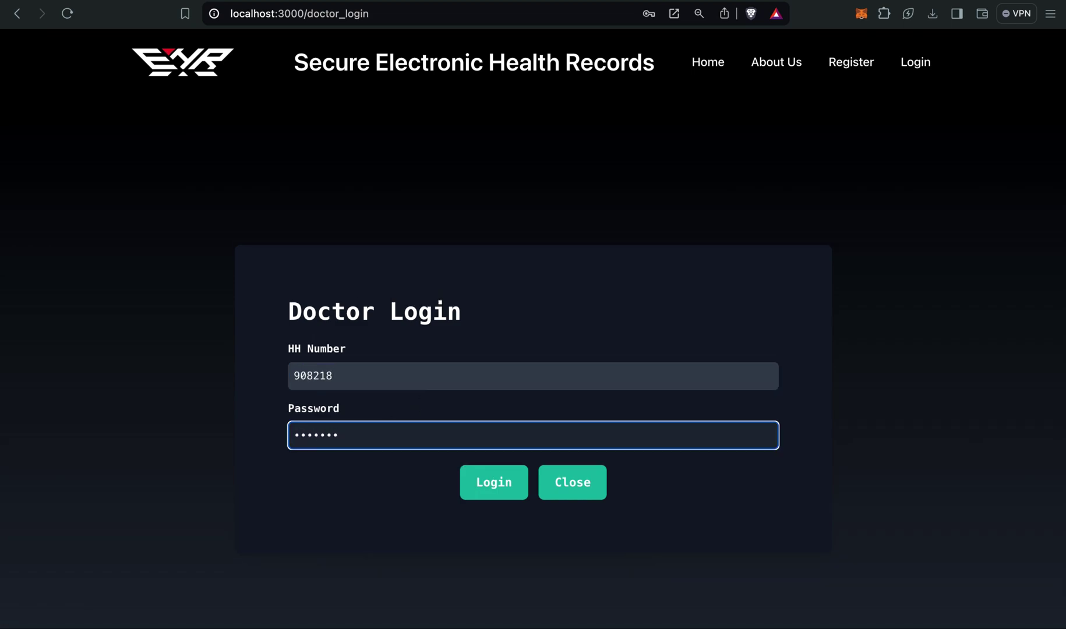
text(**)
click(493, 482)
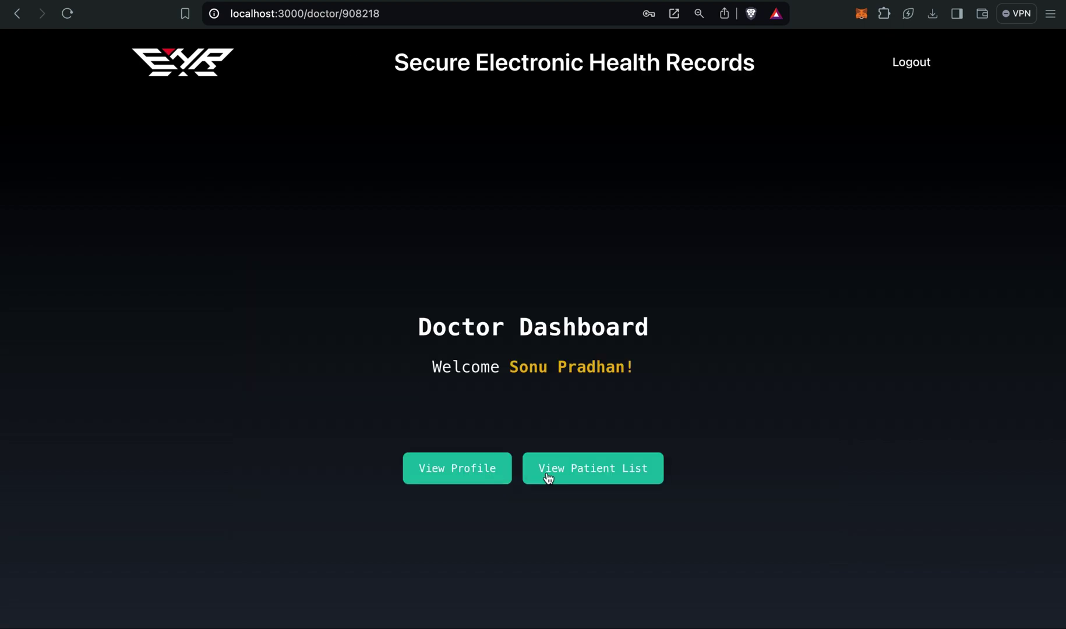
Open the patient's Record Viewer from the patient list, showing Record 1 and Record 2.
click(547, 477)
click(878, 206)
click(308, 405)
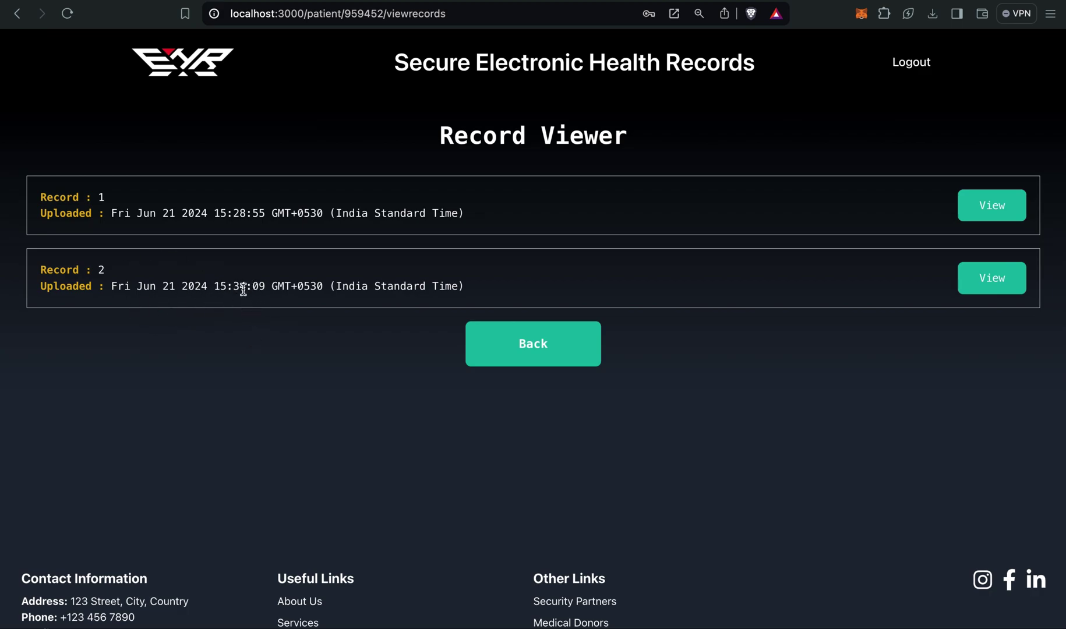
triple_click(145, 286)
click(111, 273)
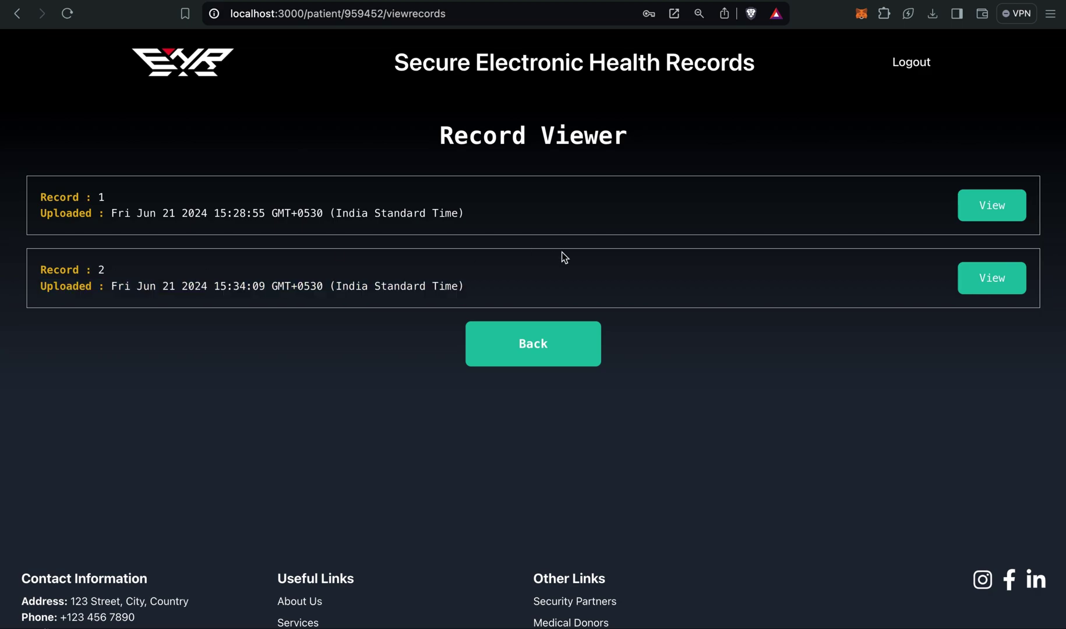
click(987, 276)
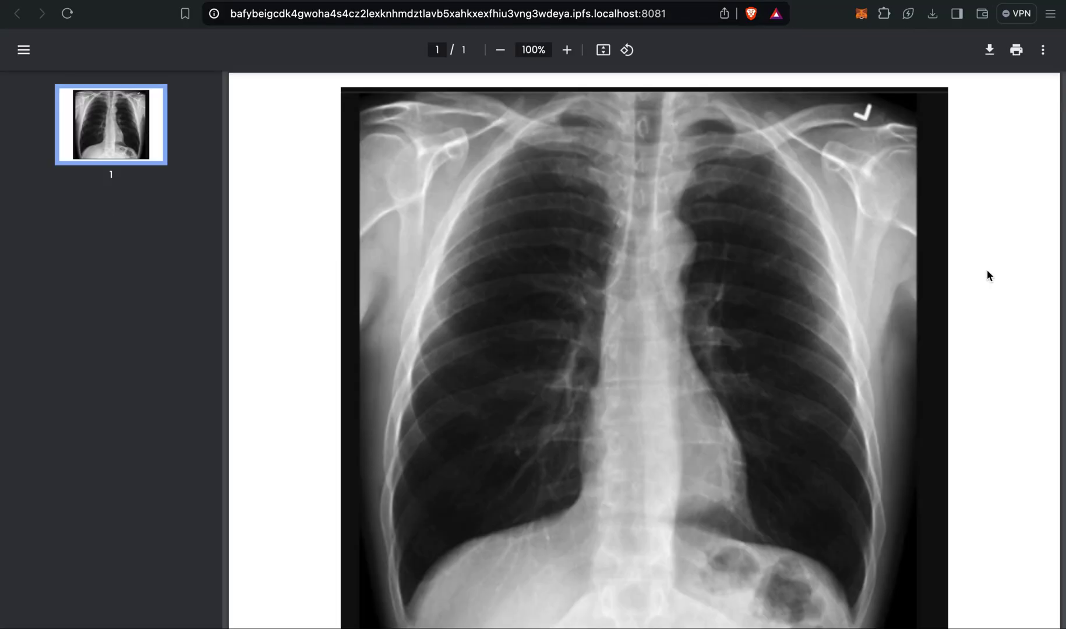
scroll(869, 334, down, 1)
scroll(868, 336, up, 1)
click(351, 0)
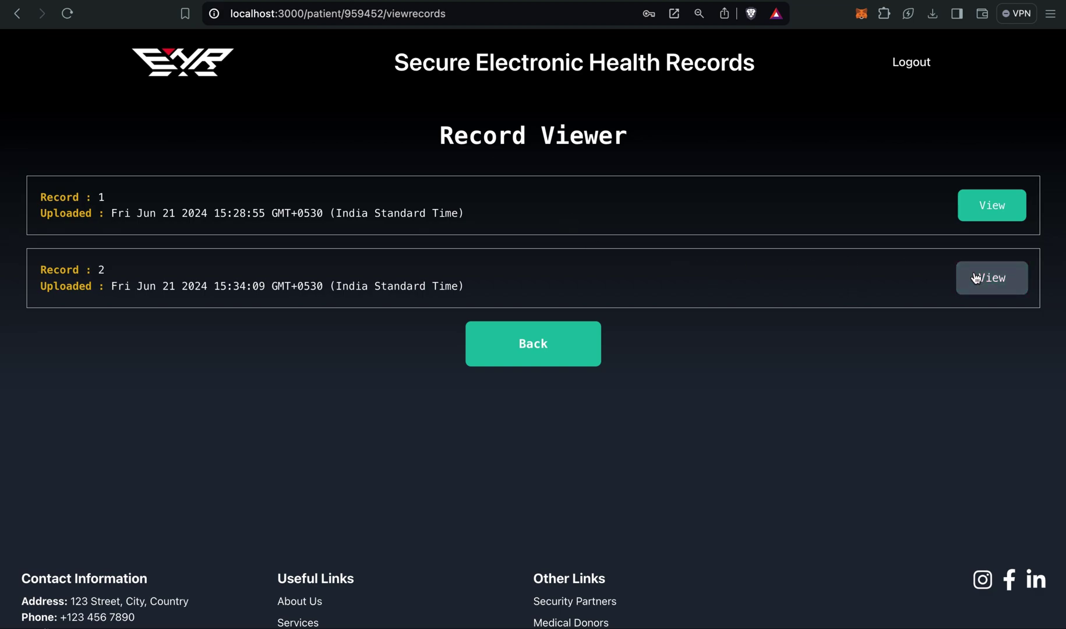
click(509, 361)
click(522, 407)
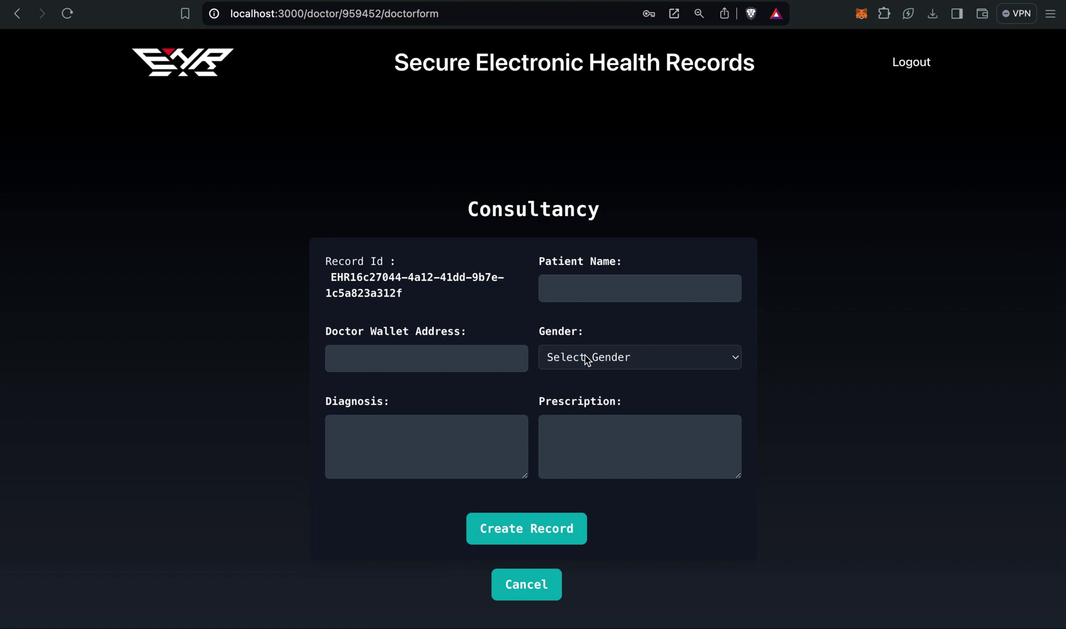
click(594, 284)
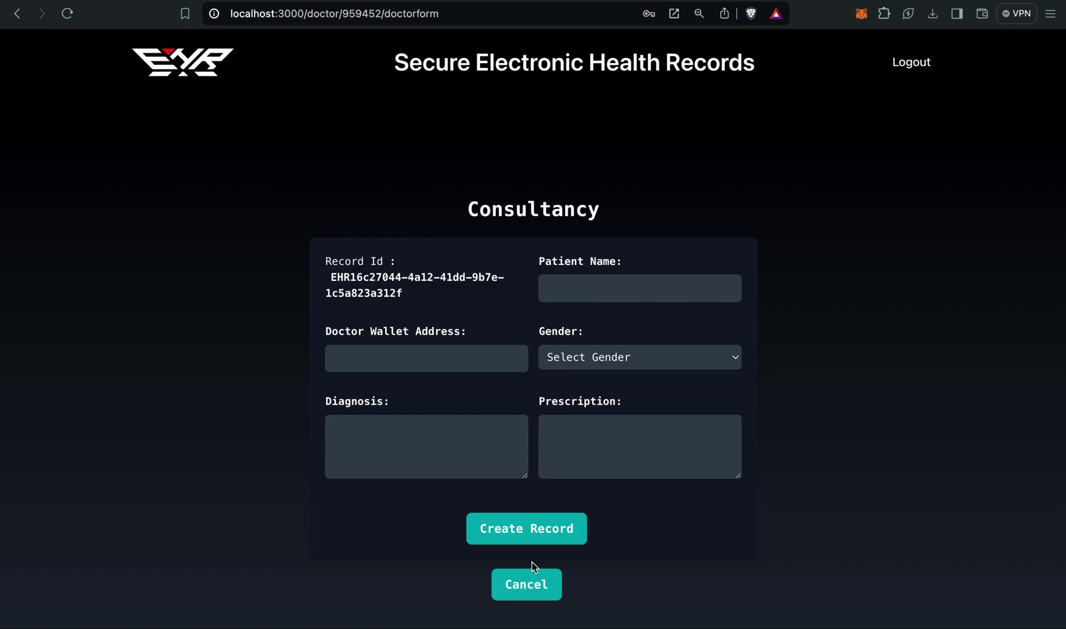
click(538, 581)
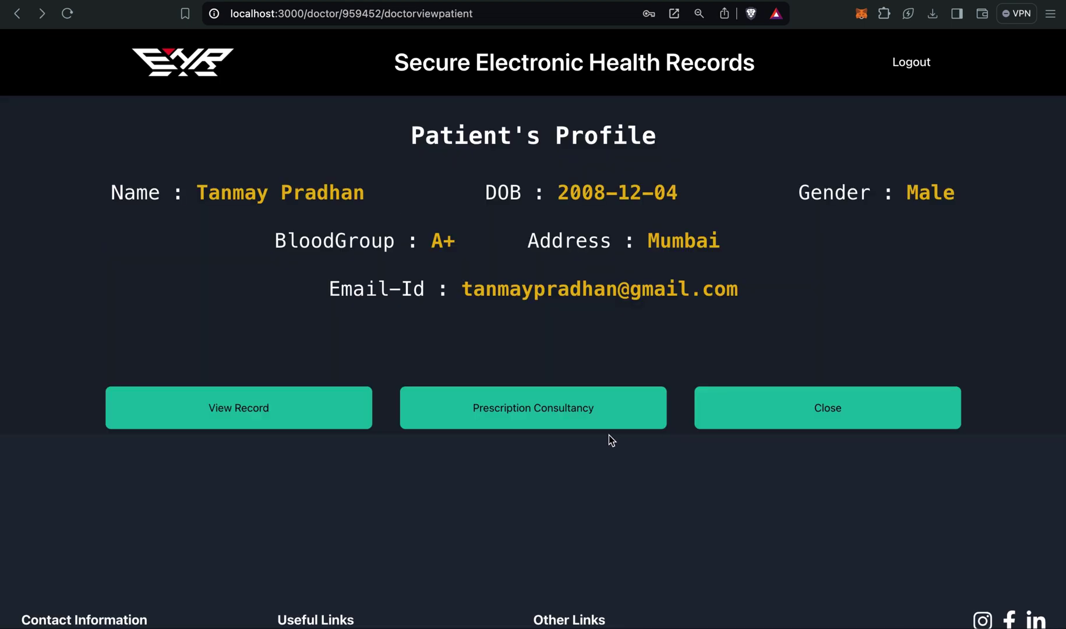
click(276, 408)
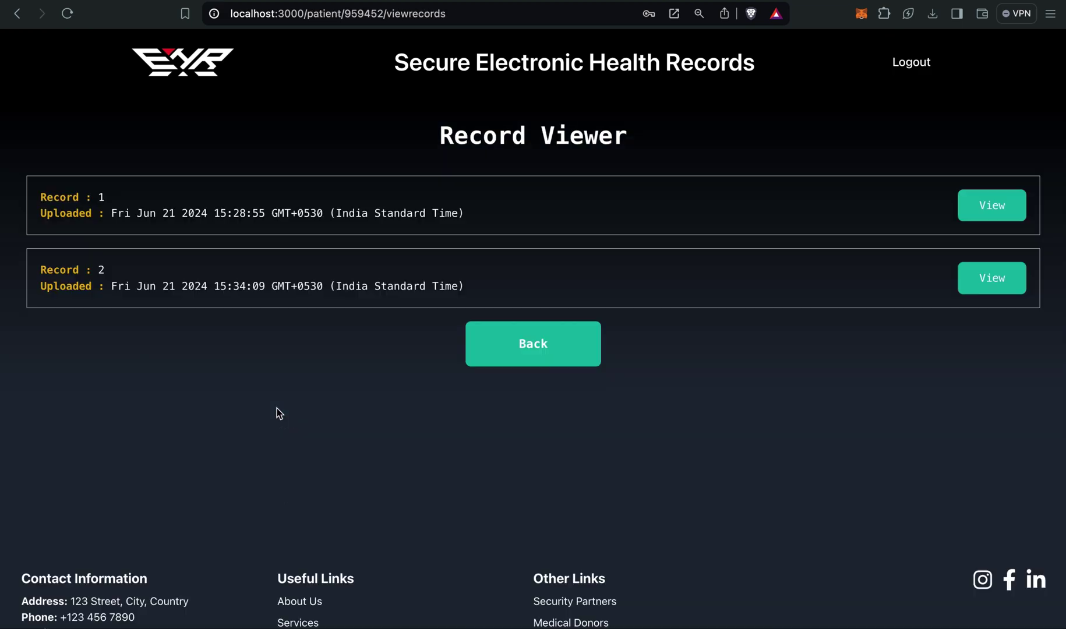
click(539, 363)
Remove the patient from the list, approving the 0.00014601 ETH MetaMask transaction, then go back.
click(752, 427)
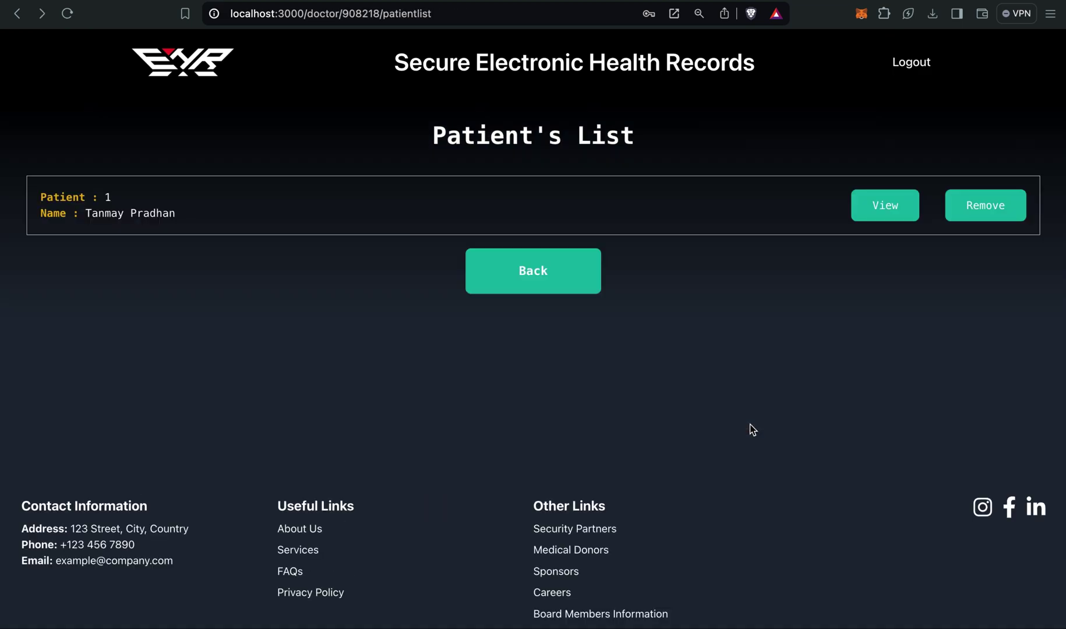
click(996, 215)
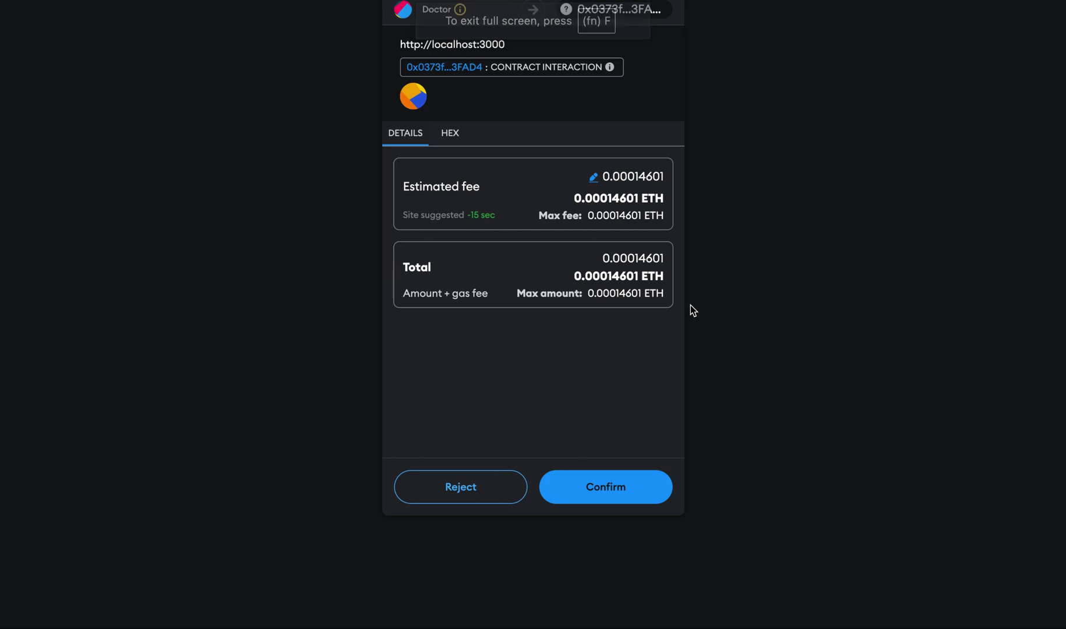
click(609, 486)
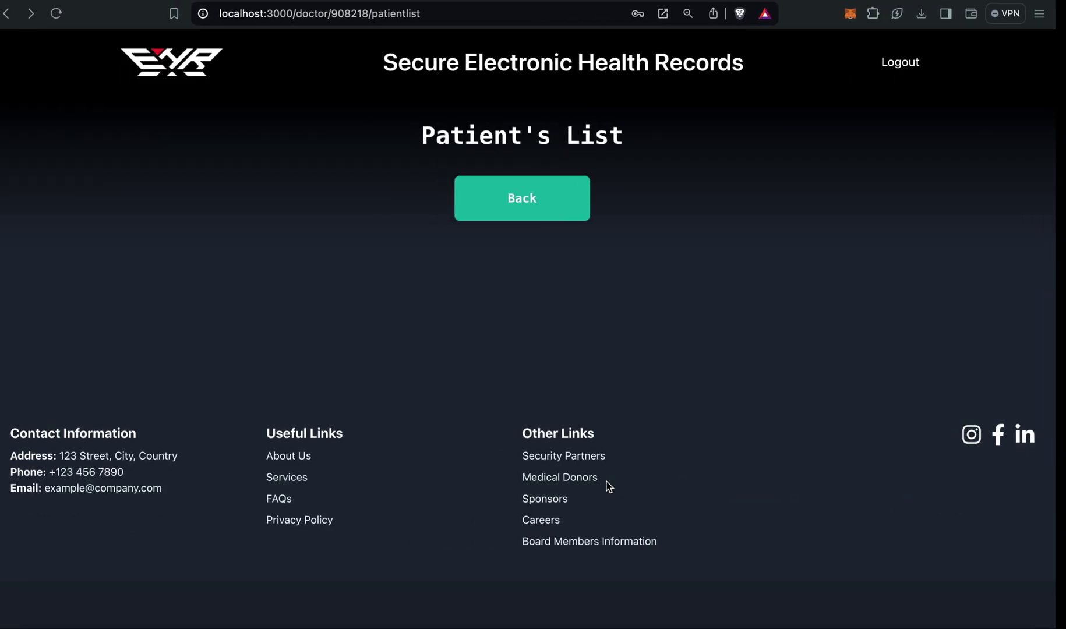
click(568, 208)
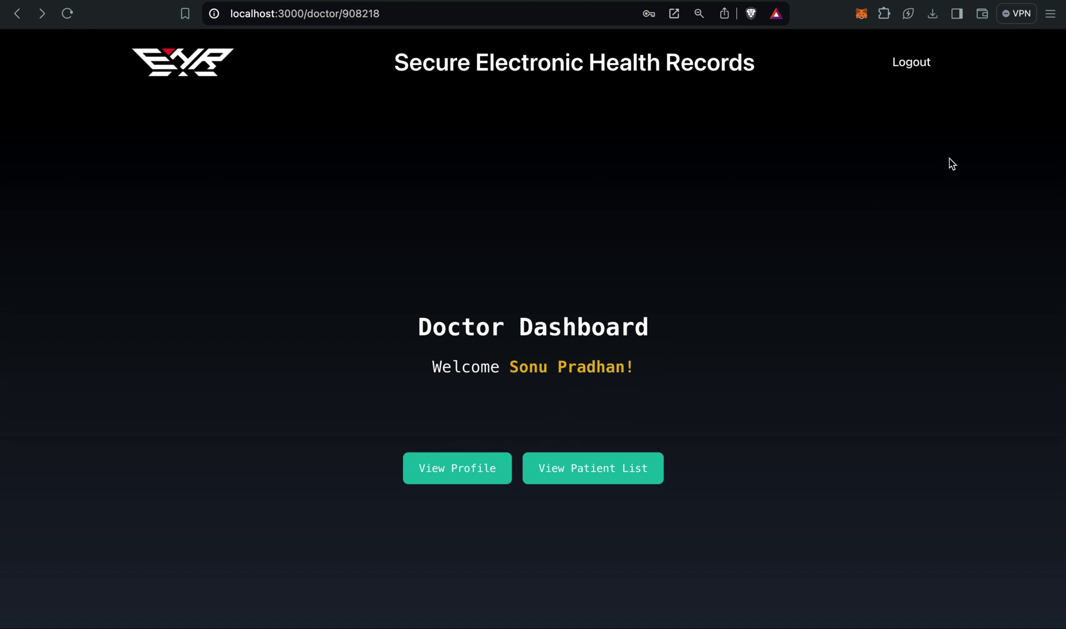
Sign the doctor out, returning to the home page with Register and Login options.
click(919, 64)
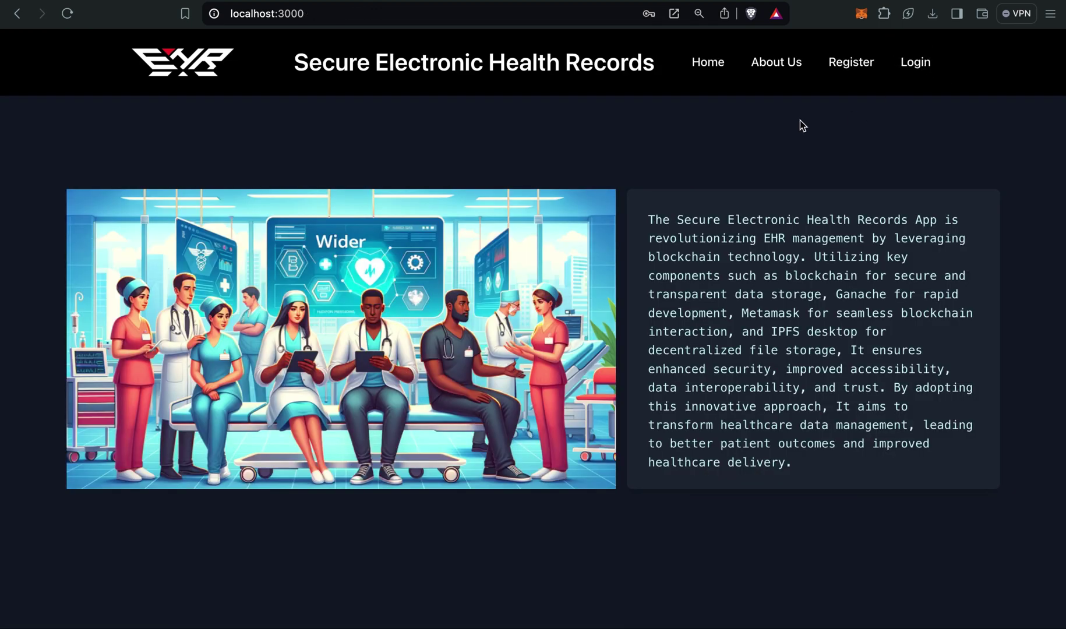